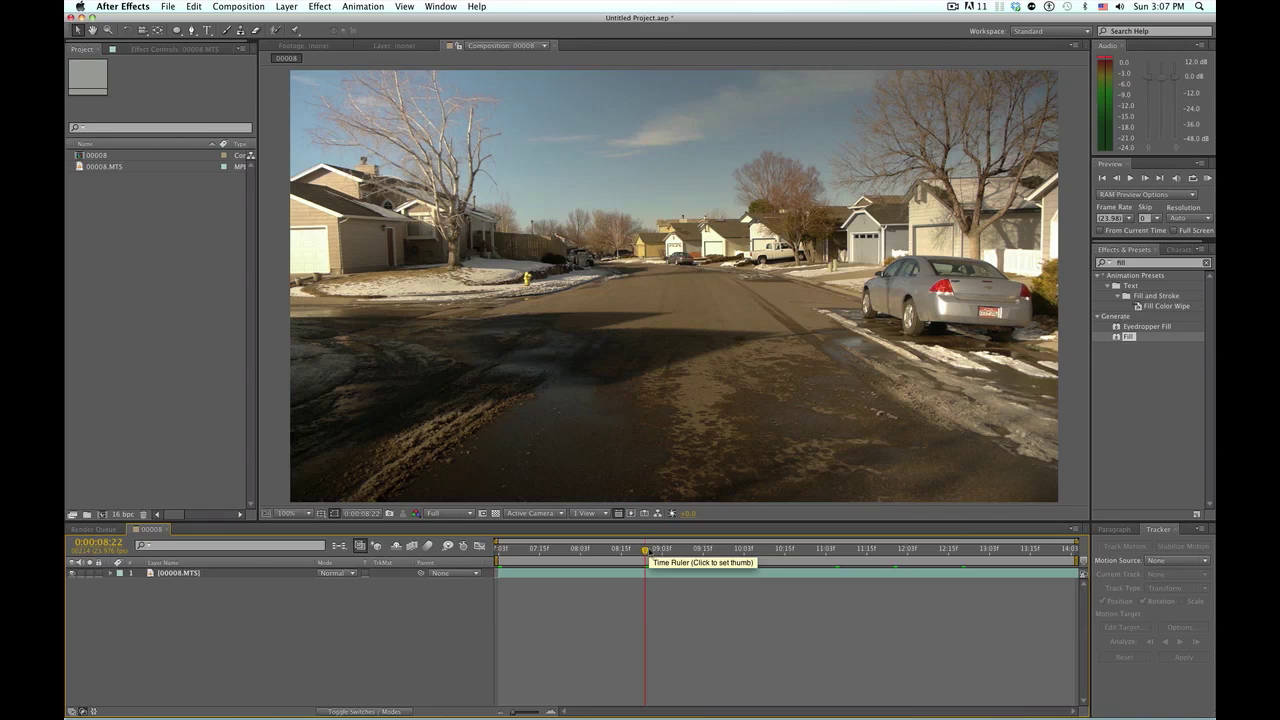
# Step: Render the composition frame at 0:00:08:23 as a Photoshop file named BG in the 08_3d Photoshop folder
pyautogui.click(650, 550)
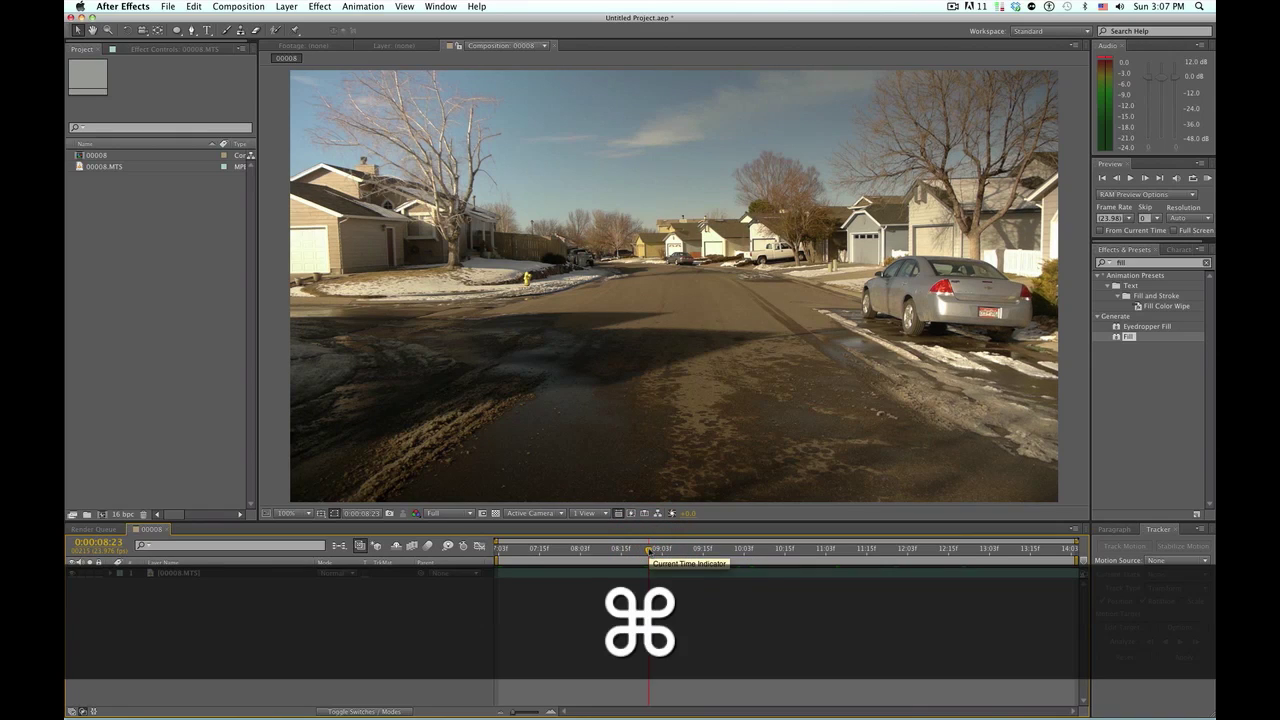
pyautogui.press('super+alt+s')
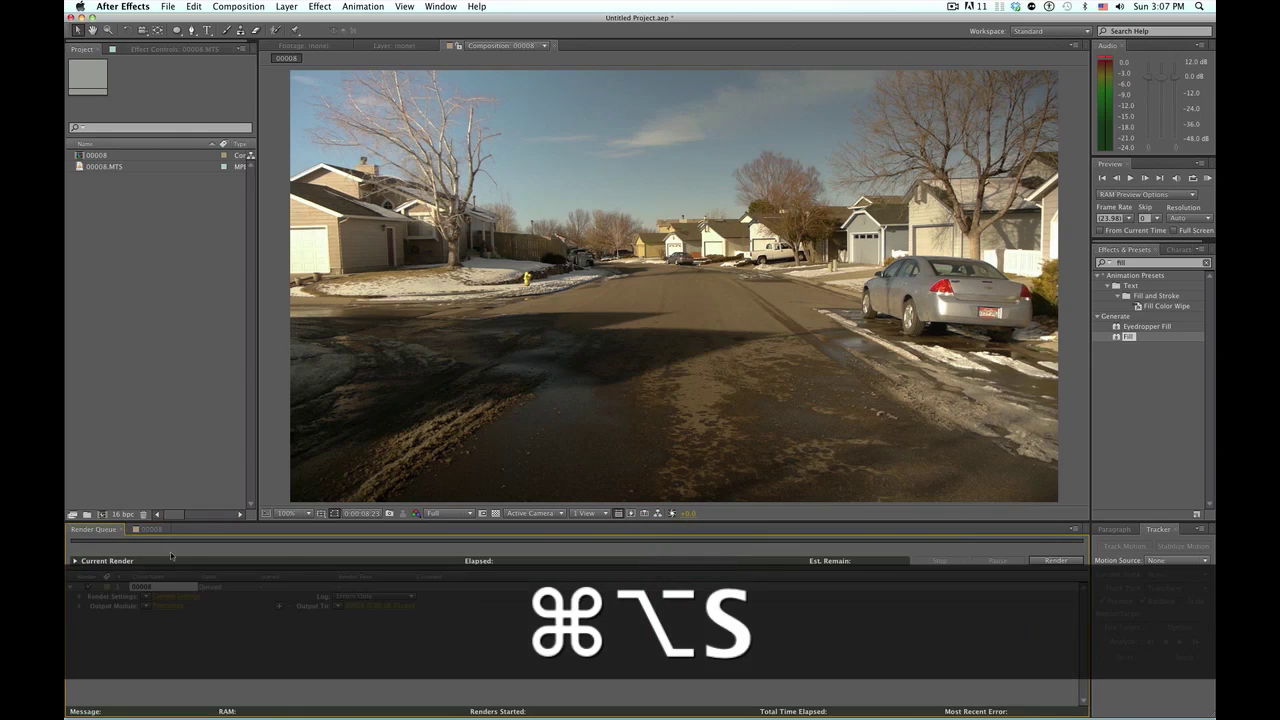
pyautogui.moveTo(70, 529); pyautogui.dragTo(494, 381)
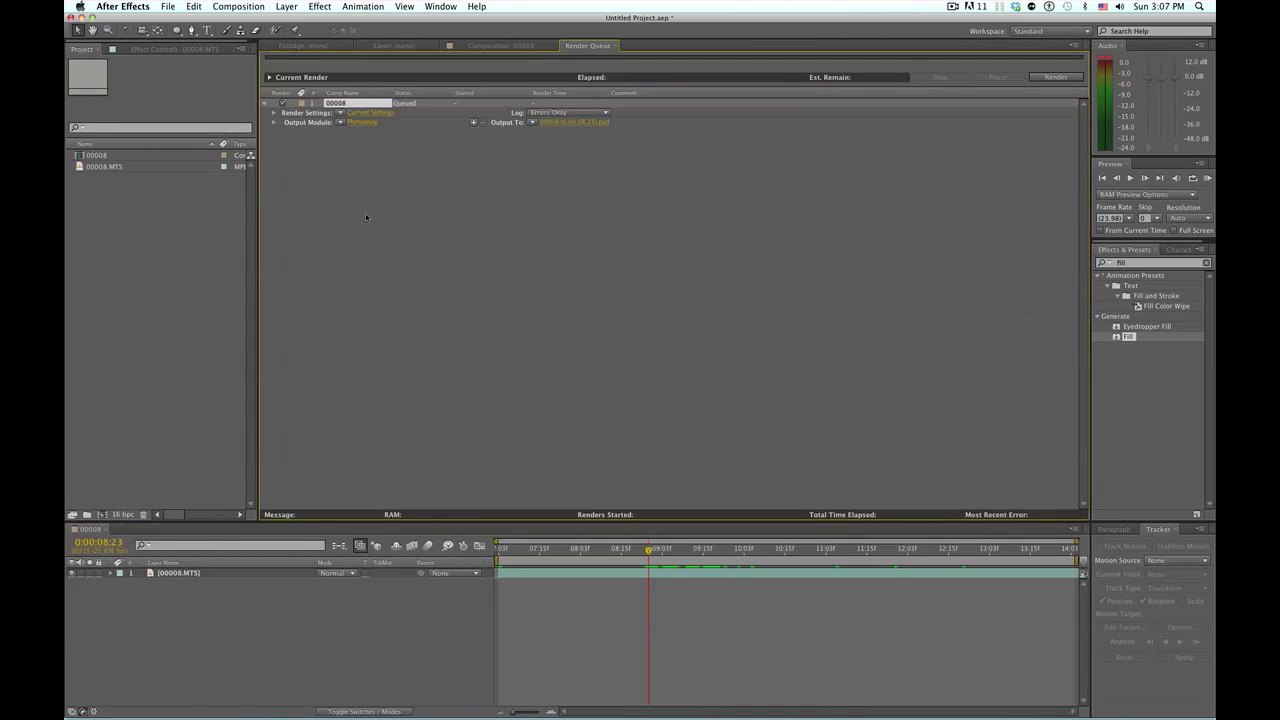
pyautogui.click(564, 121)
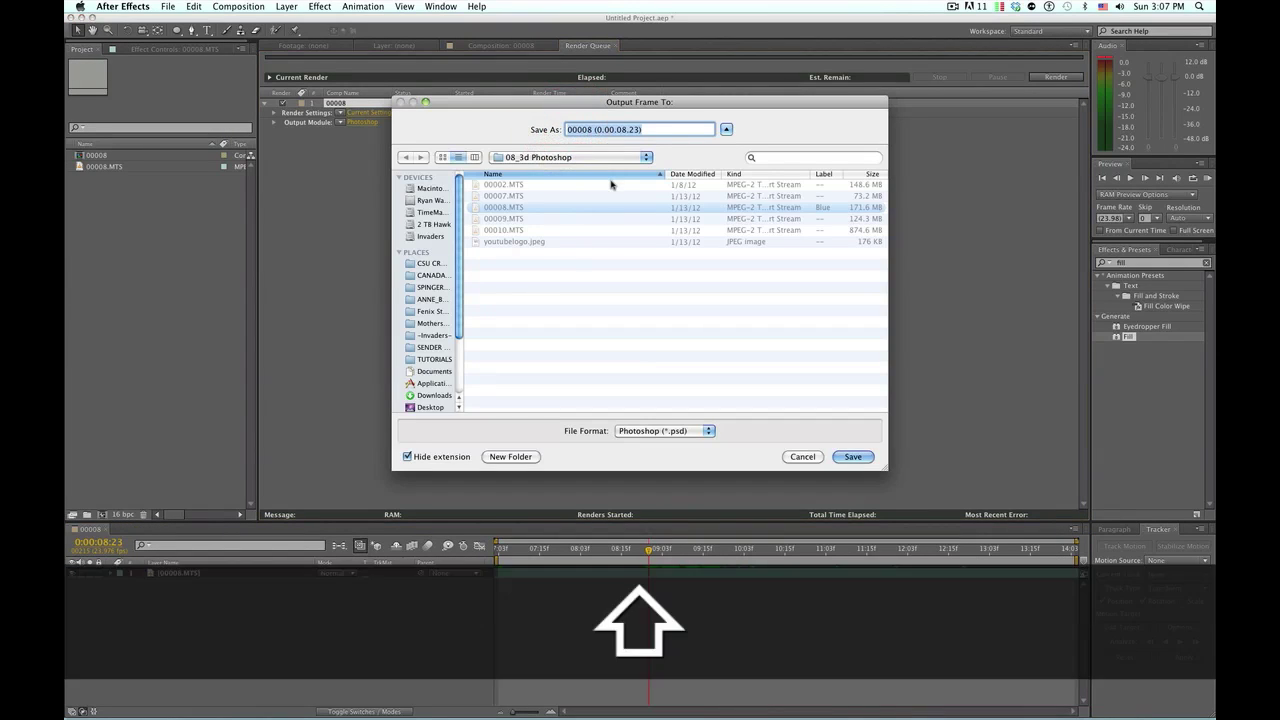
pyautogui.write('BG')
pyautogui.press('Return')
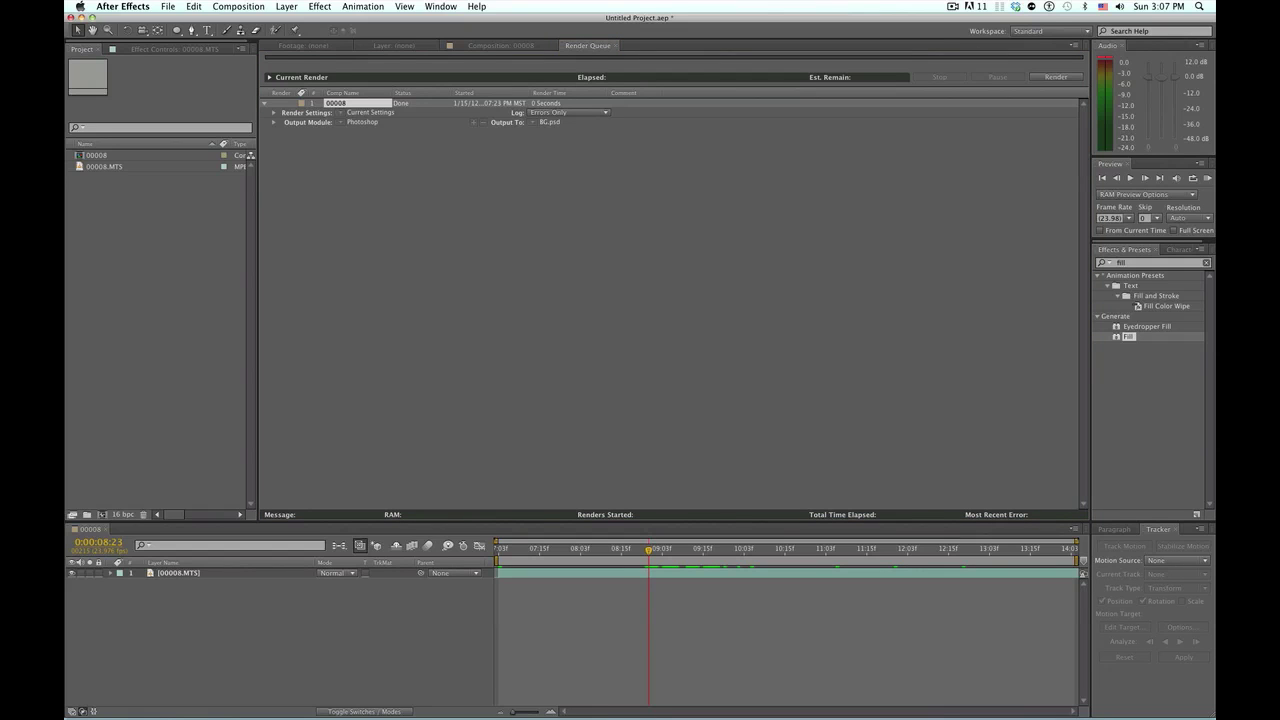
# Step: Switch to Photoshop and convert the locked background of BG.psd into a regular layer with the default name
pyautogui.press('super+Tab')
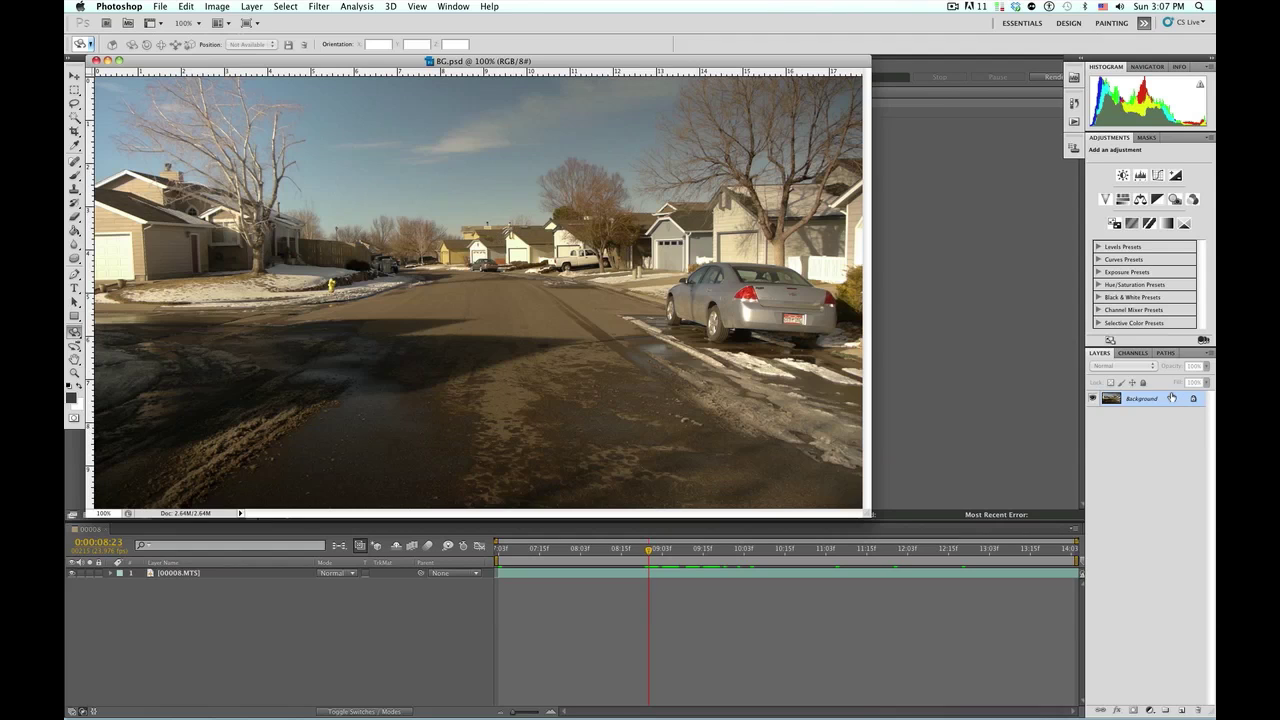
pyautogui.doubleClick(1171, 397)
pyautogui.press('Return')
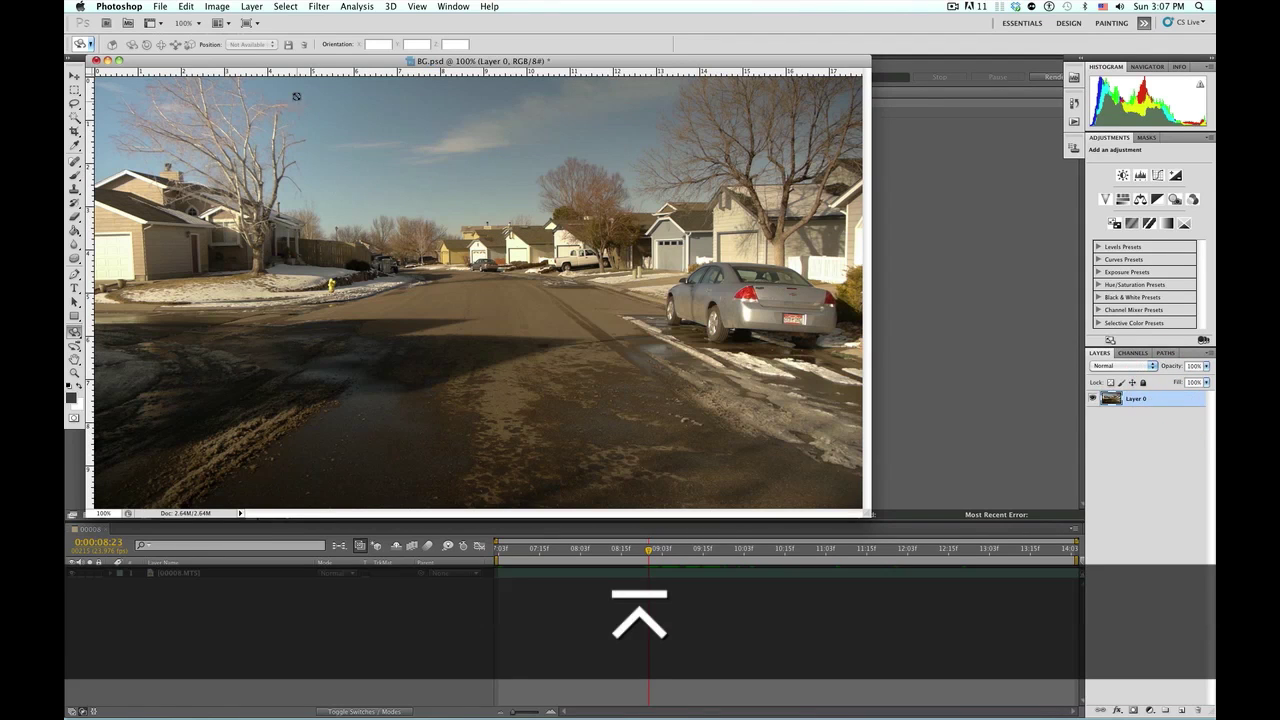
pyautogui.press('super+h')
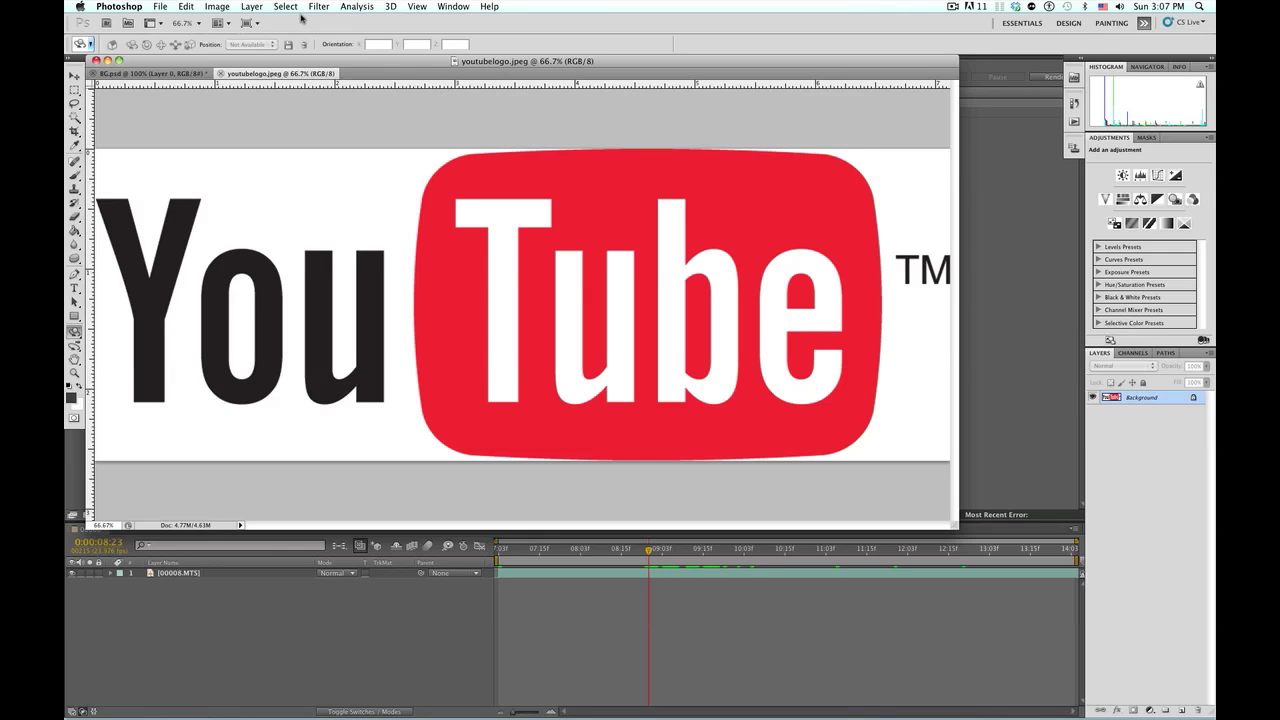
# Step: Increase the canvas height of youtubelogo.jpeg to 3 inches, keeping the logo centred
pyautogui.click(218, 7)
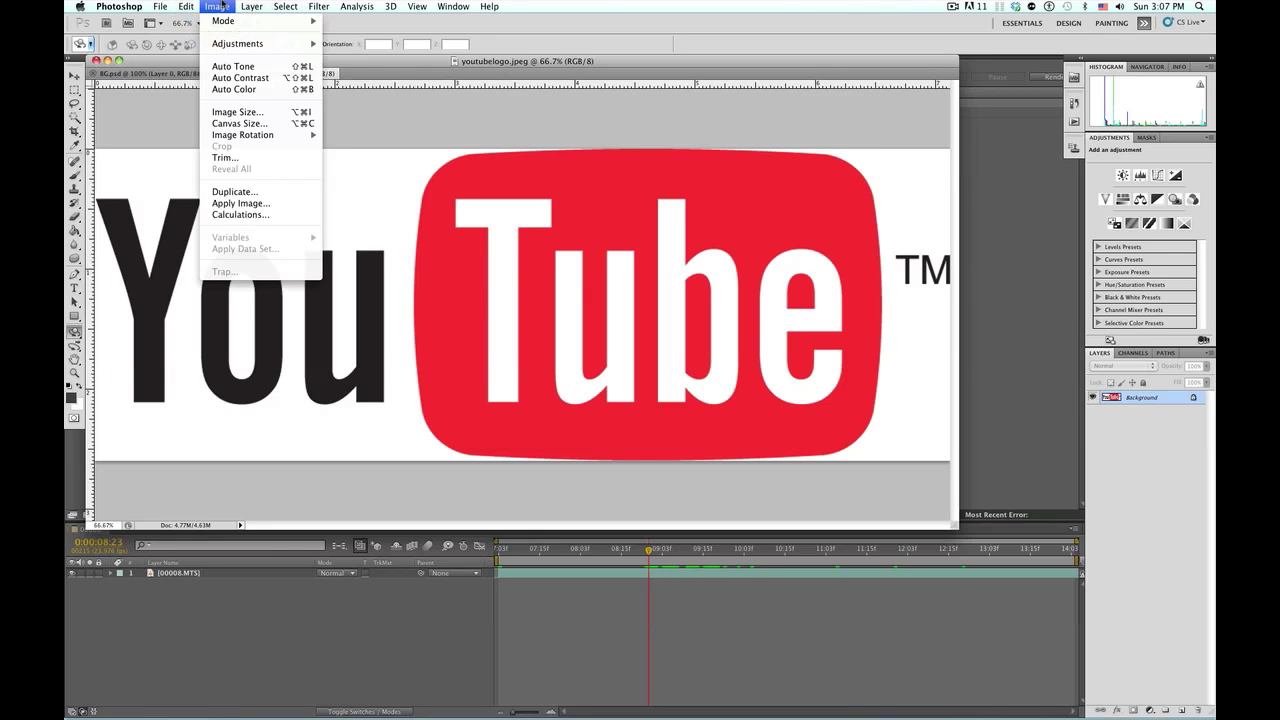
pyautogui.click(245, 123)
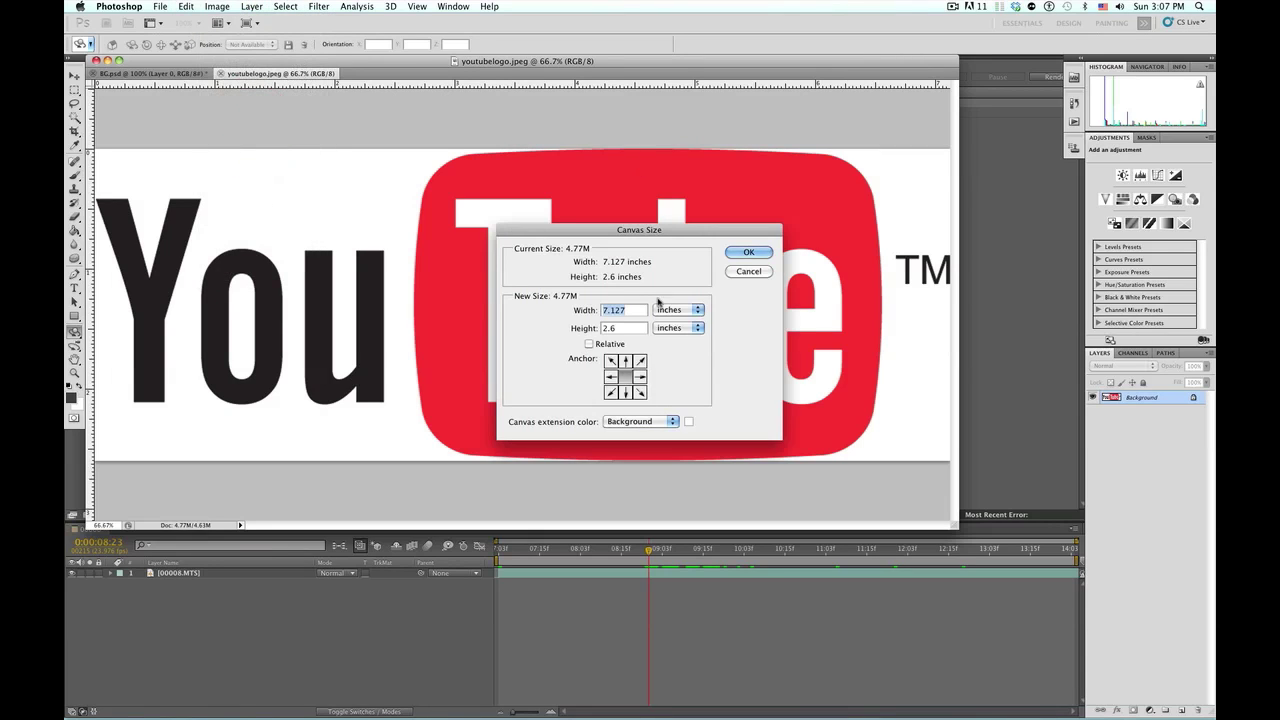
pyautogui.press('Tab')
pyautogui.write('3')
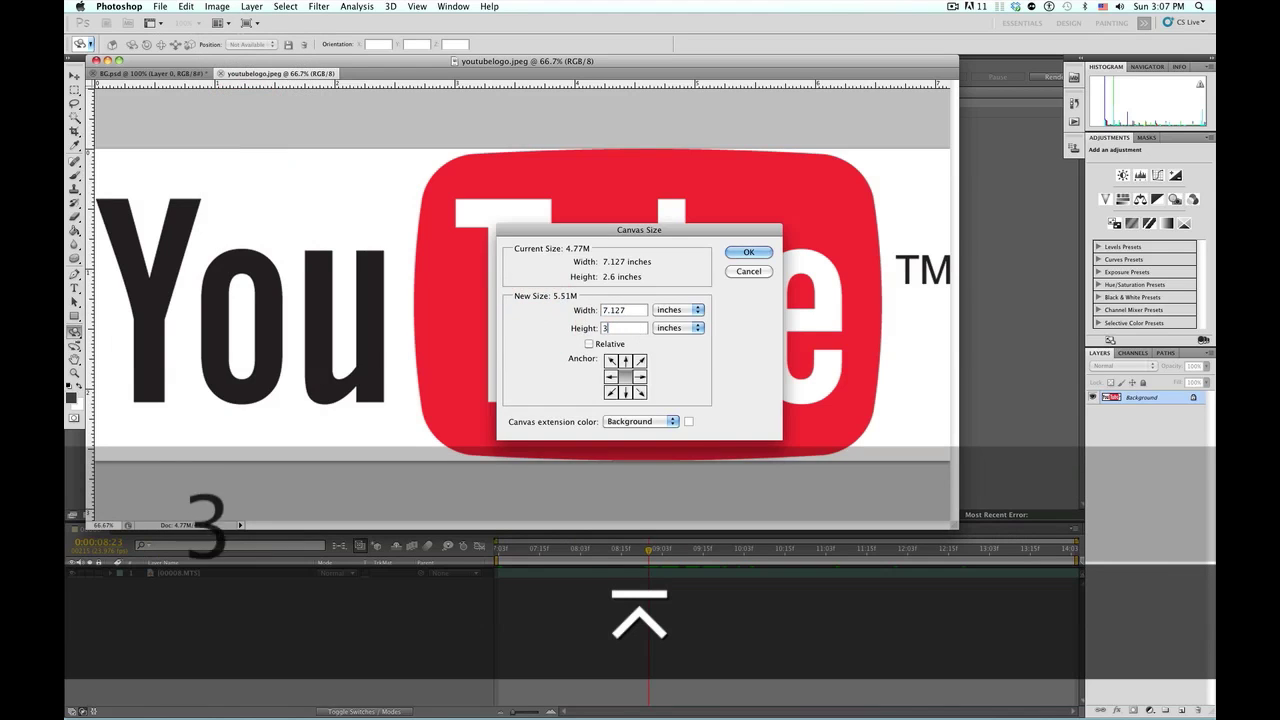
pyautogui.press('Return')
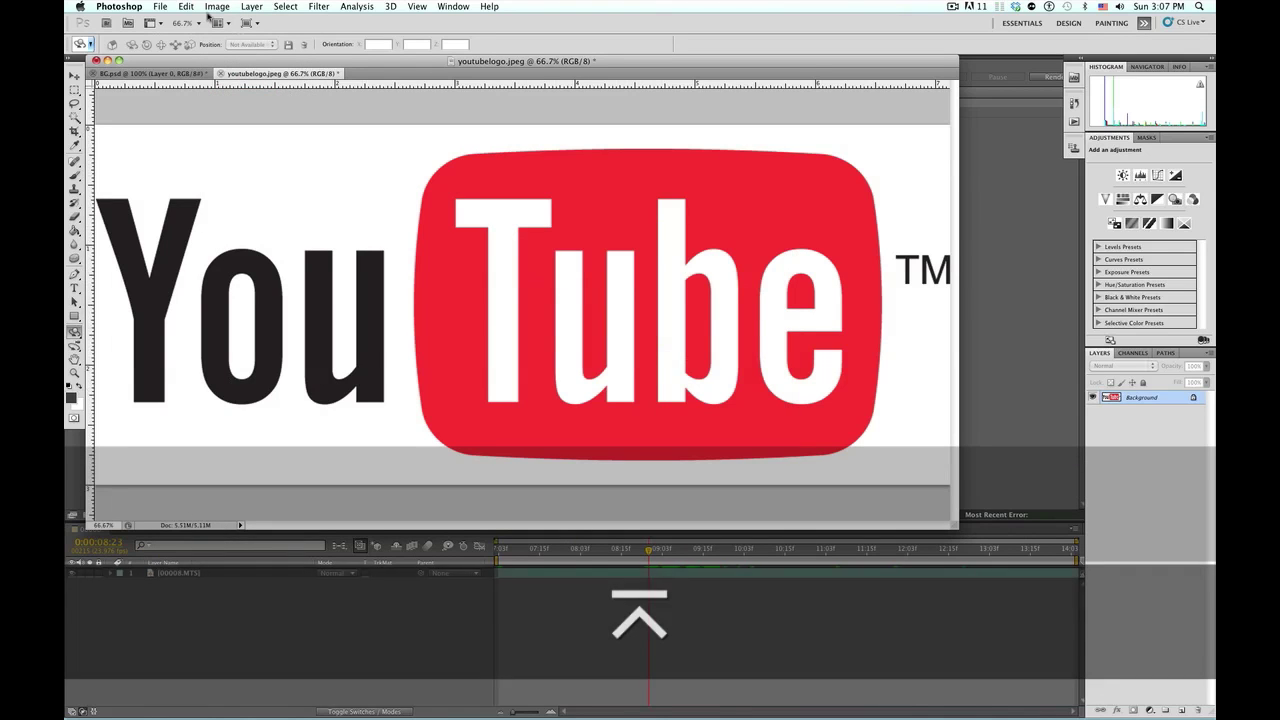
# Step: Resize the logo image to a width of 900 pixels with proportions constrained
pyautogui.click(217, 6)
pyautogui.click(249, 111)
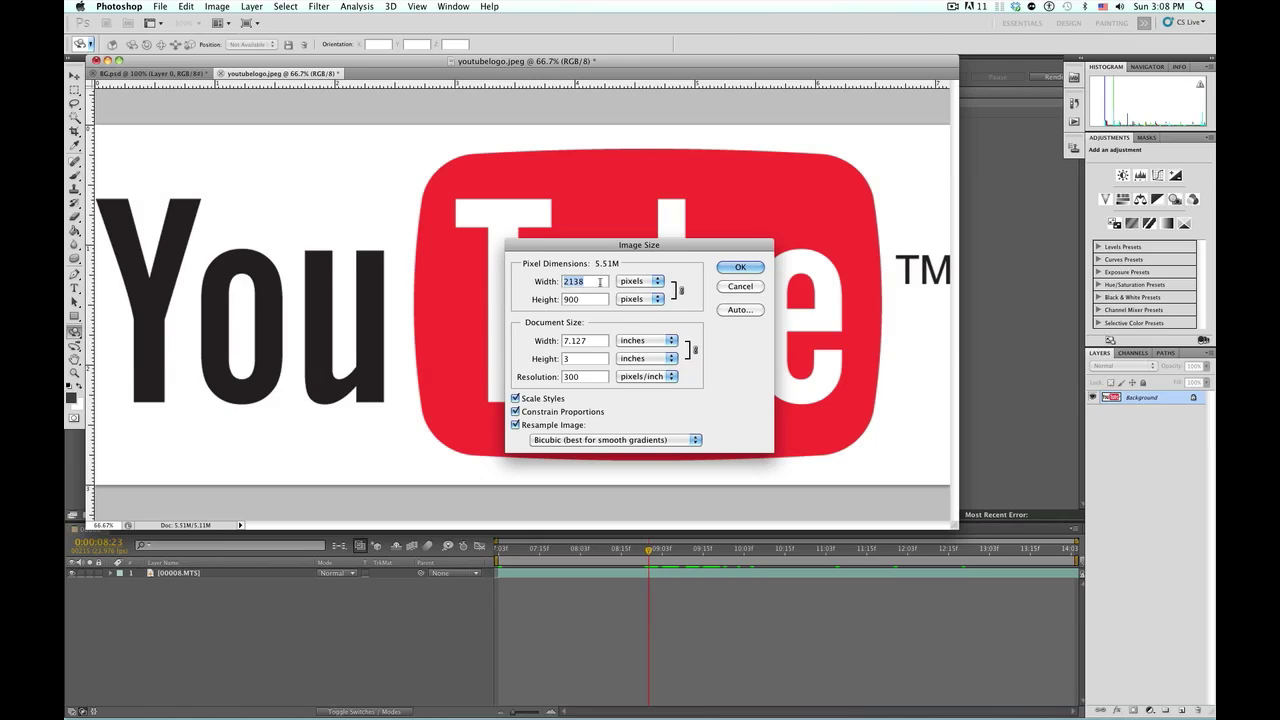
pyautogui.click(543, 268)
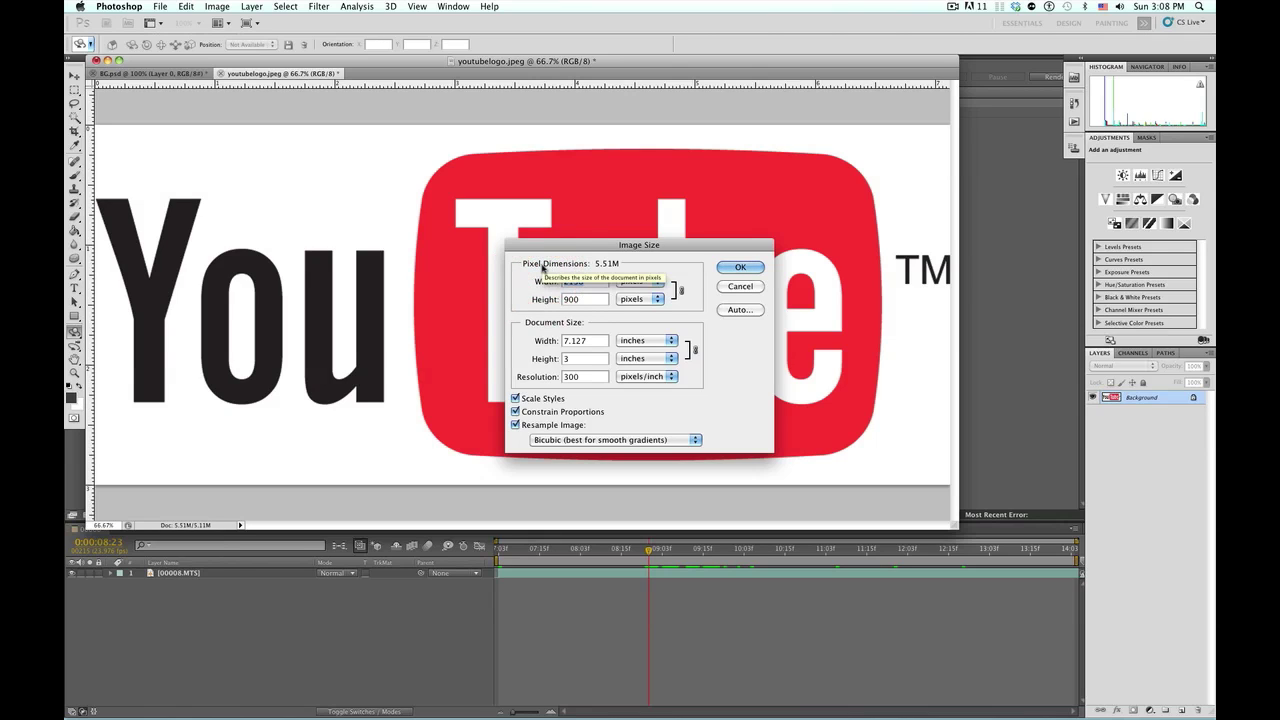
pyautogui.write('900')
pyautogui.press('Return')
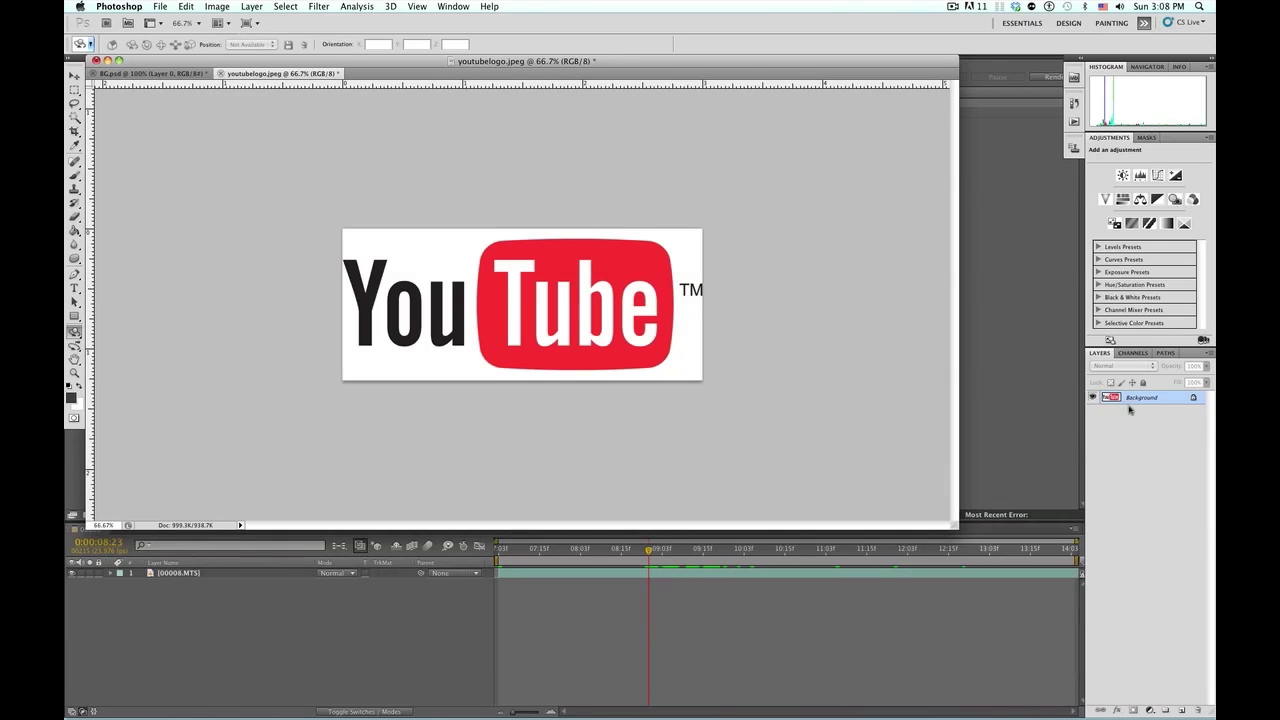
# Step: Duplicate the logo's Background layer and hide the original
pyautogui.click(1165, 403)
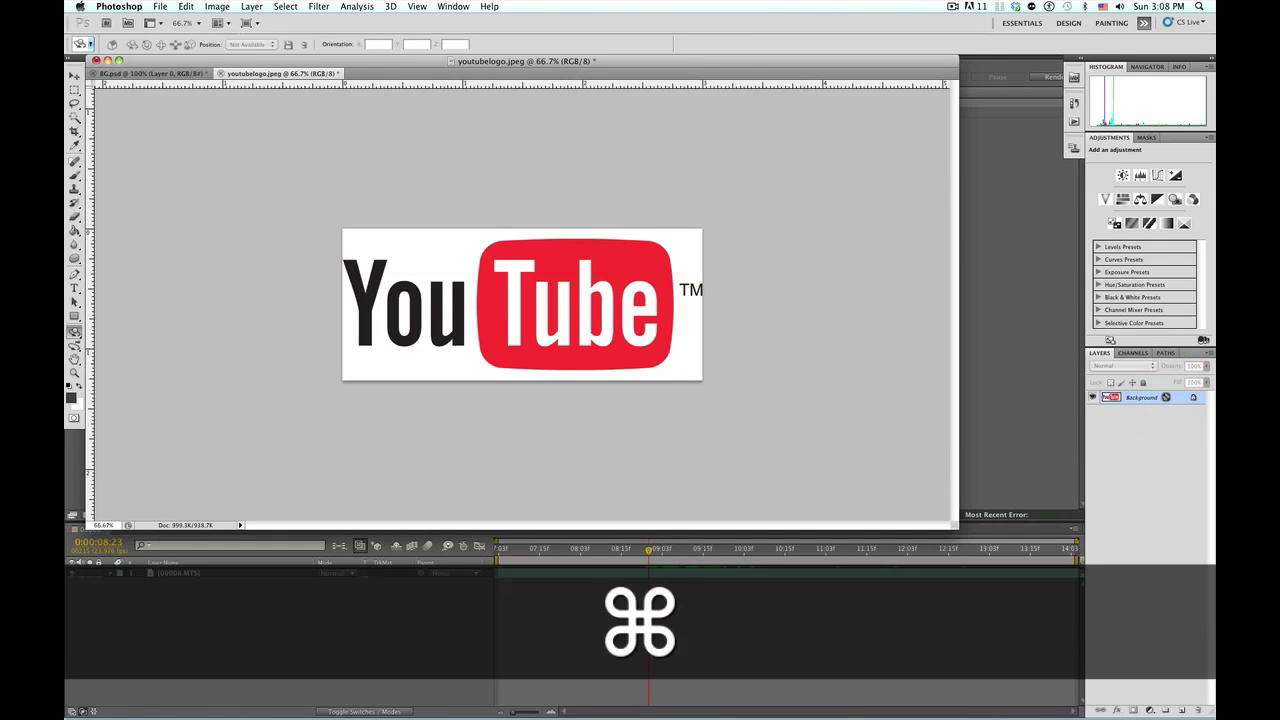
pyautogui.press('super+j')
pyautogui.click(1092, 410)
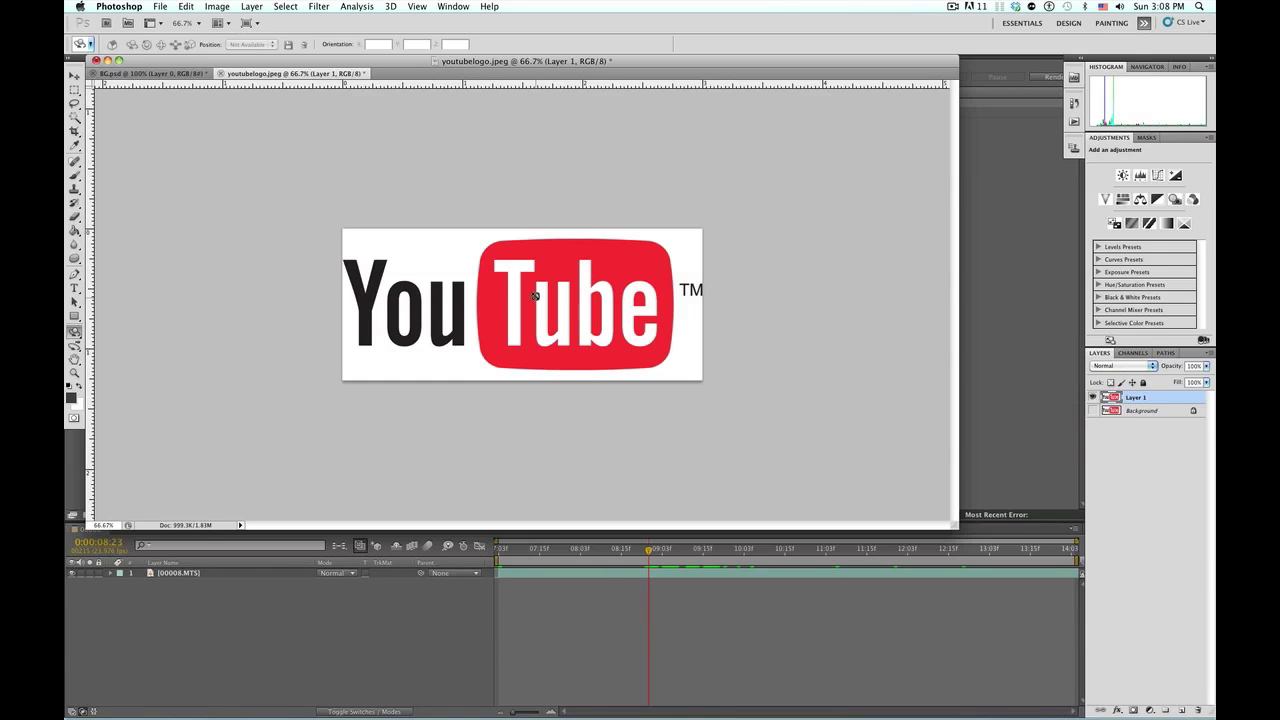
# Step: Remove the white area around the logo on Layer 1 using the Magic Wand, and clear the selection
pyautogui.press('w')
pyautogui.click(410, 246)
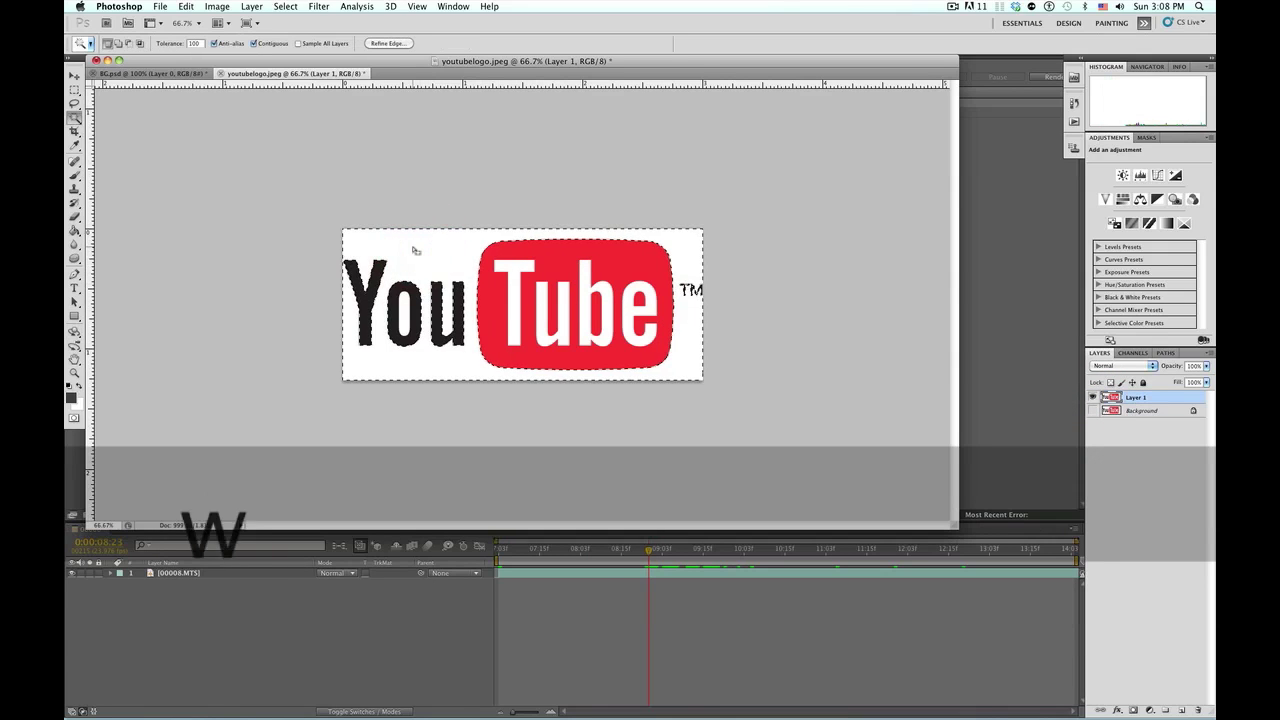
pyautogui.press('Delete')
pyautogui.press('super+d')
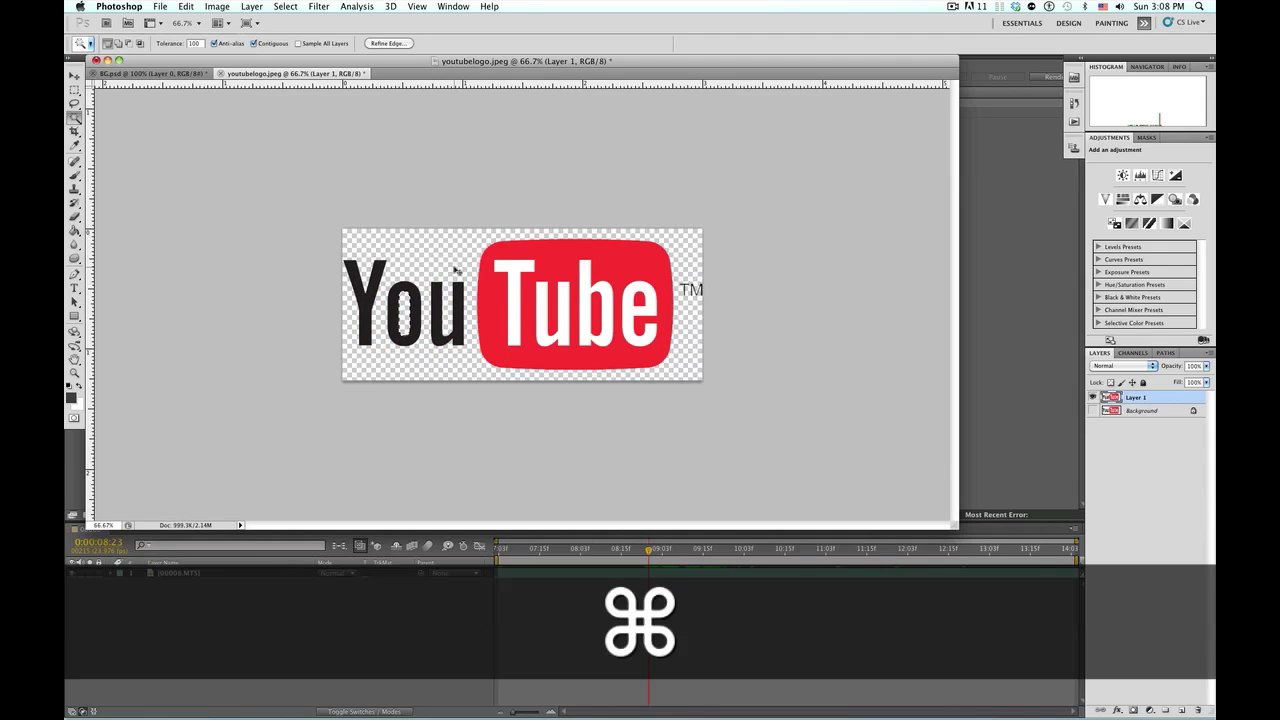
pyautogui.press('super+s')
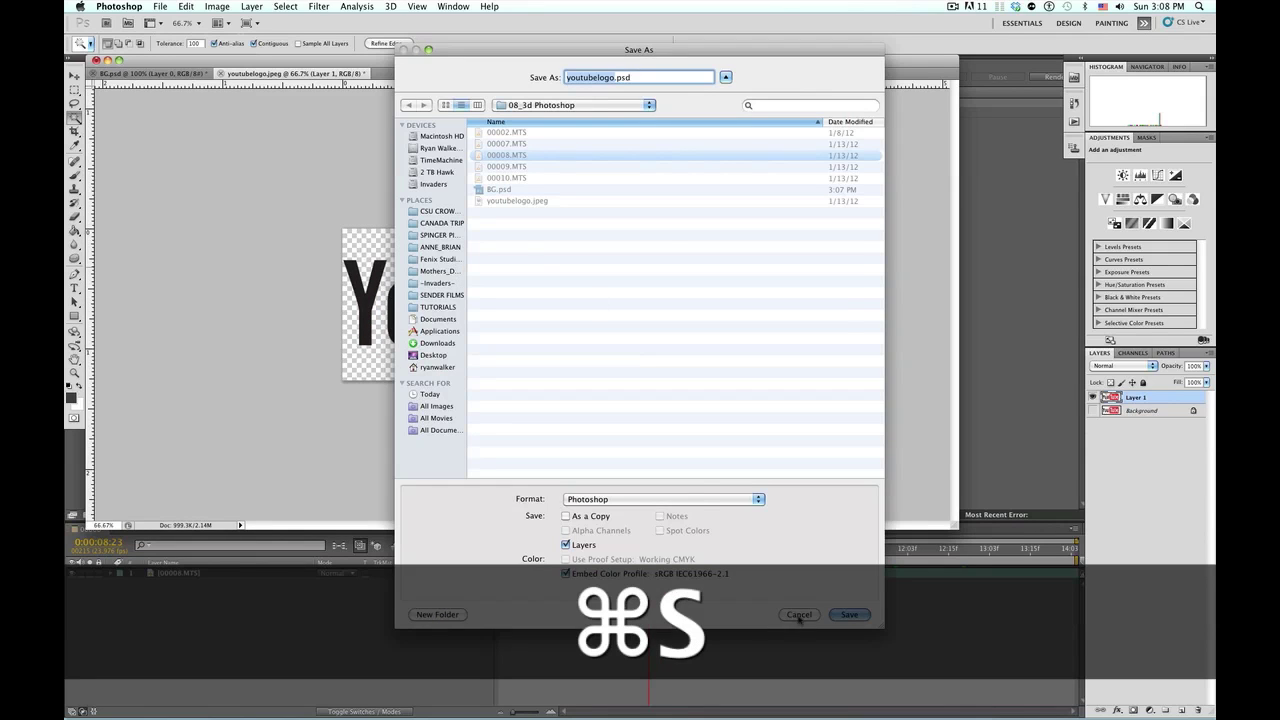
pyautogui.click(799, 615)
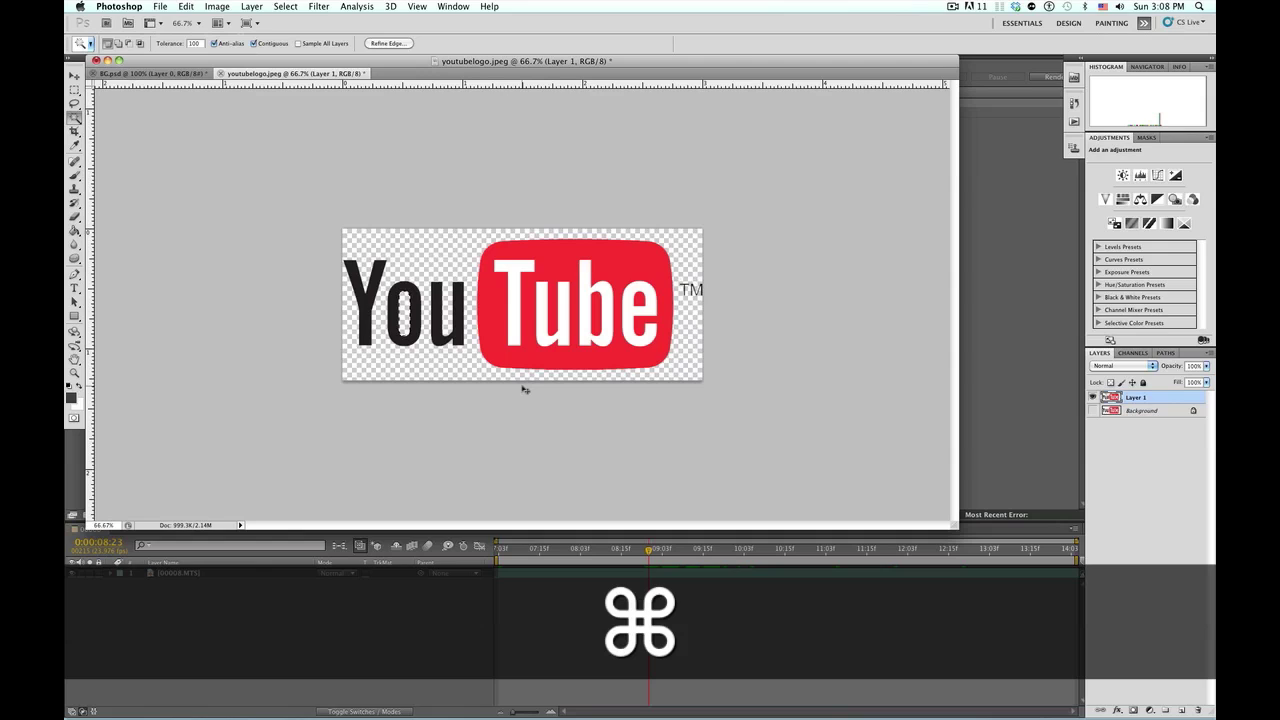
pyautogui.press('super+d')
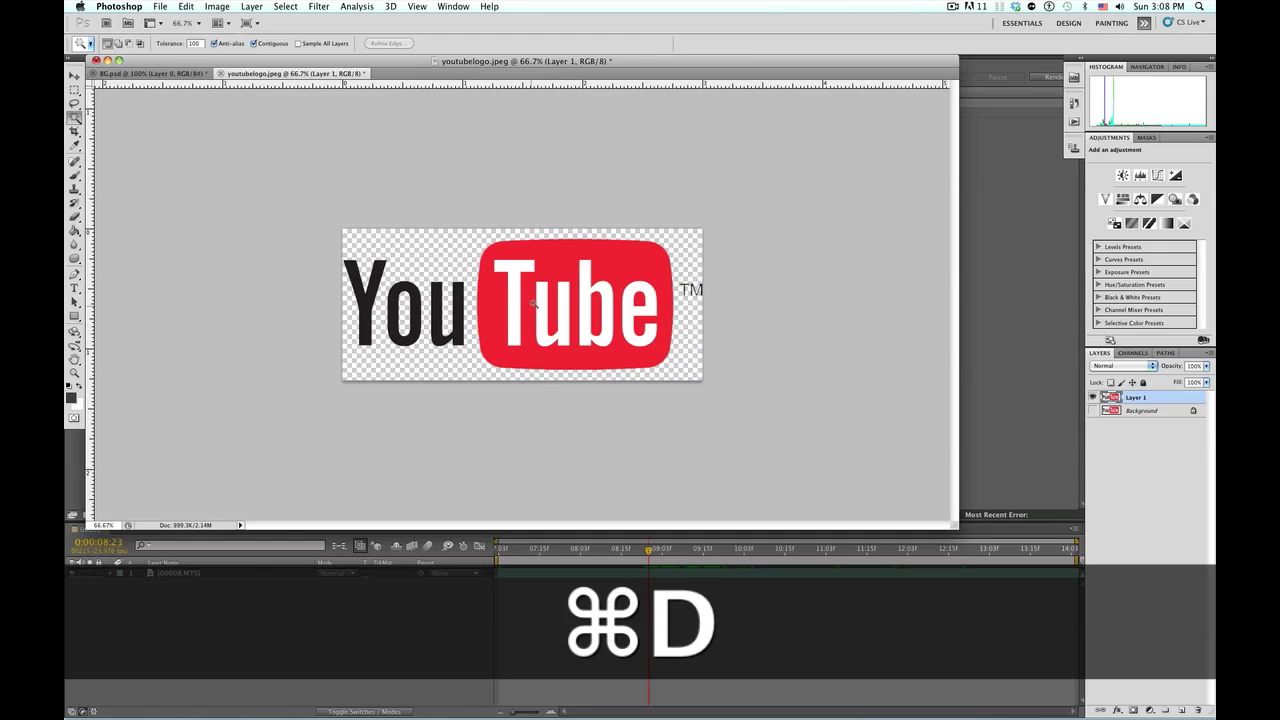
# Step: Load the outline of Layer 1 as a selection and create a Repoussé 3D object from the current selection
pyautogui.click(1172, 400)
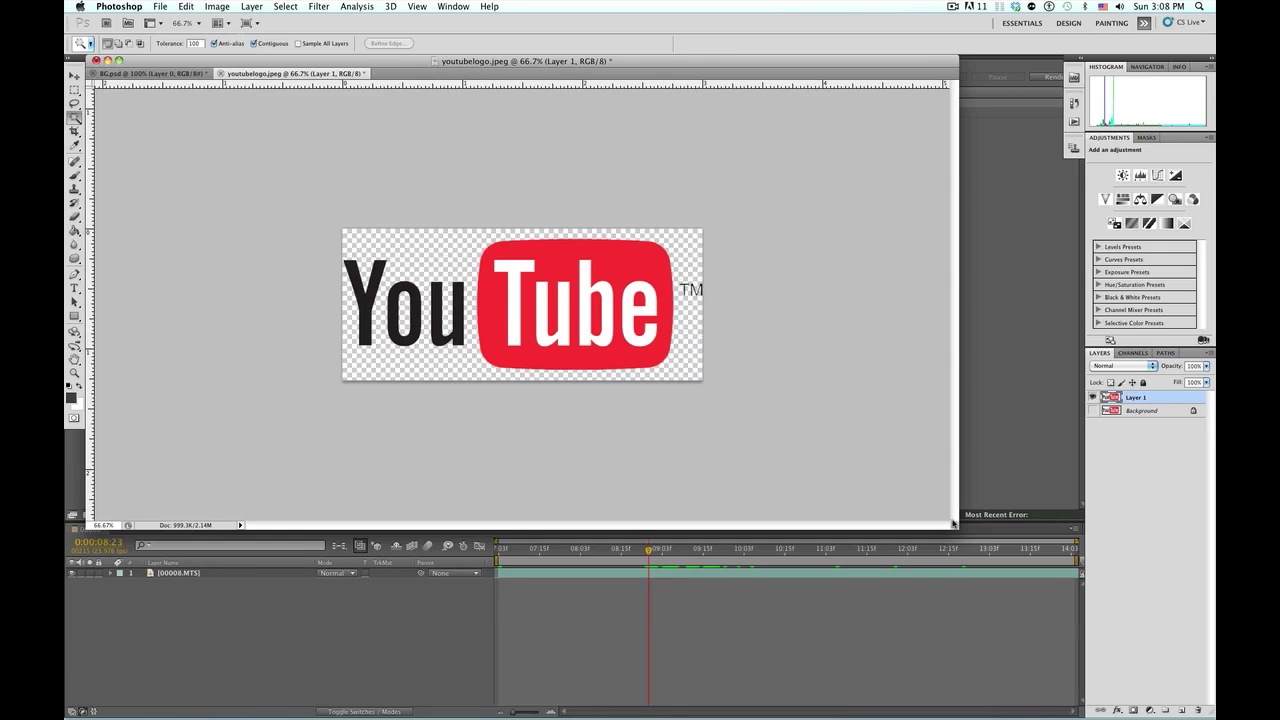
pyautogui.click(984, 544)
pyautogui.press('super+1')
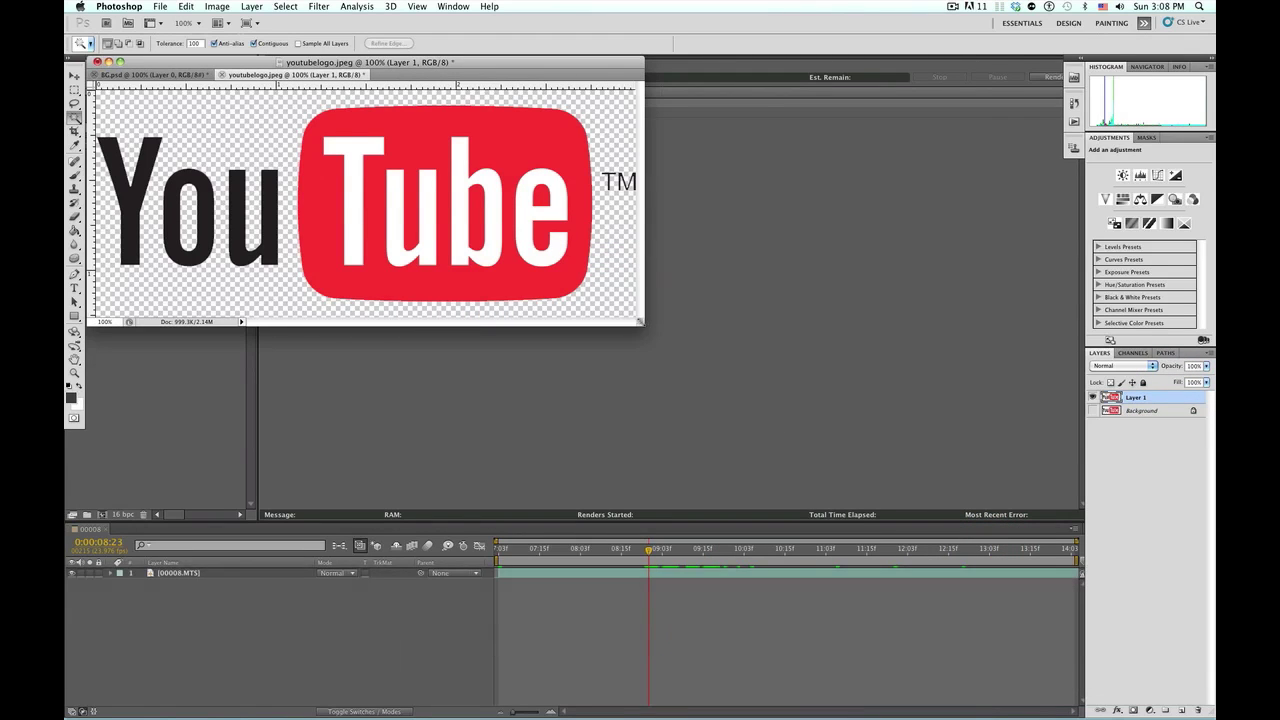
pyautogui.press('f')
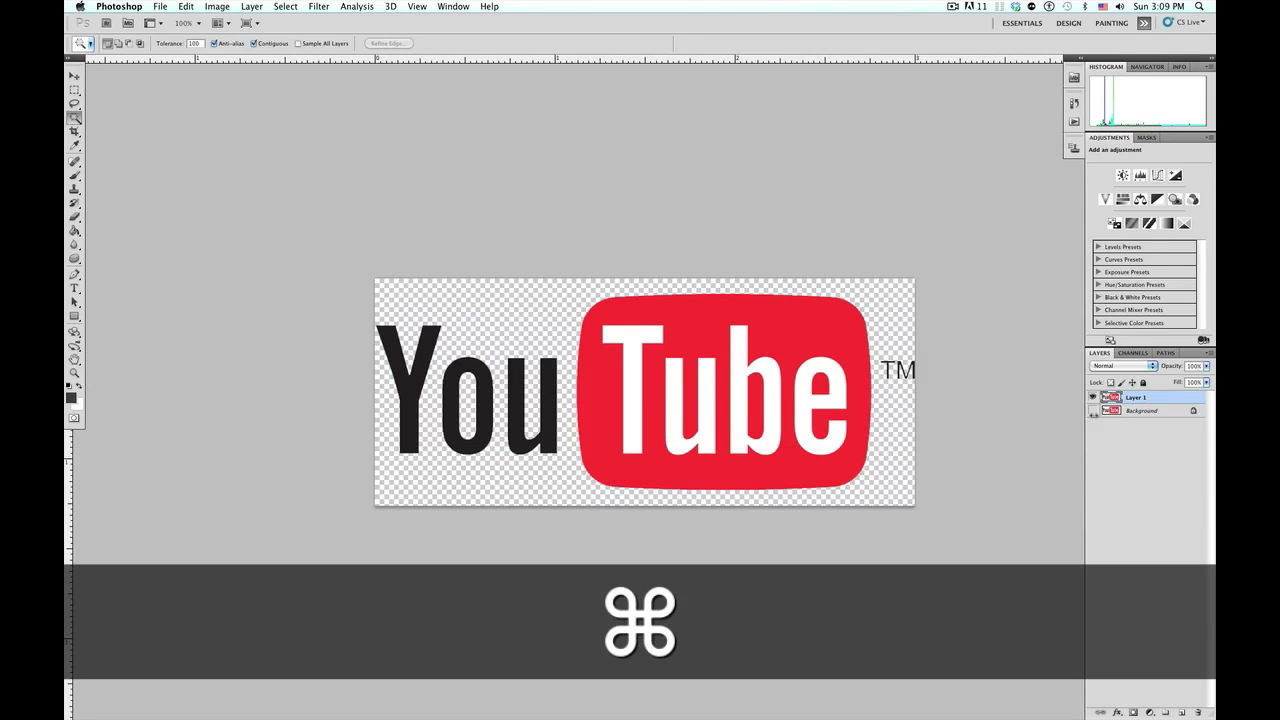
pyautogui.keyDown('super'); pyautogui.click(1112, 398); pyautogui.keyUp('super')
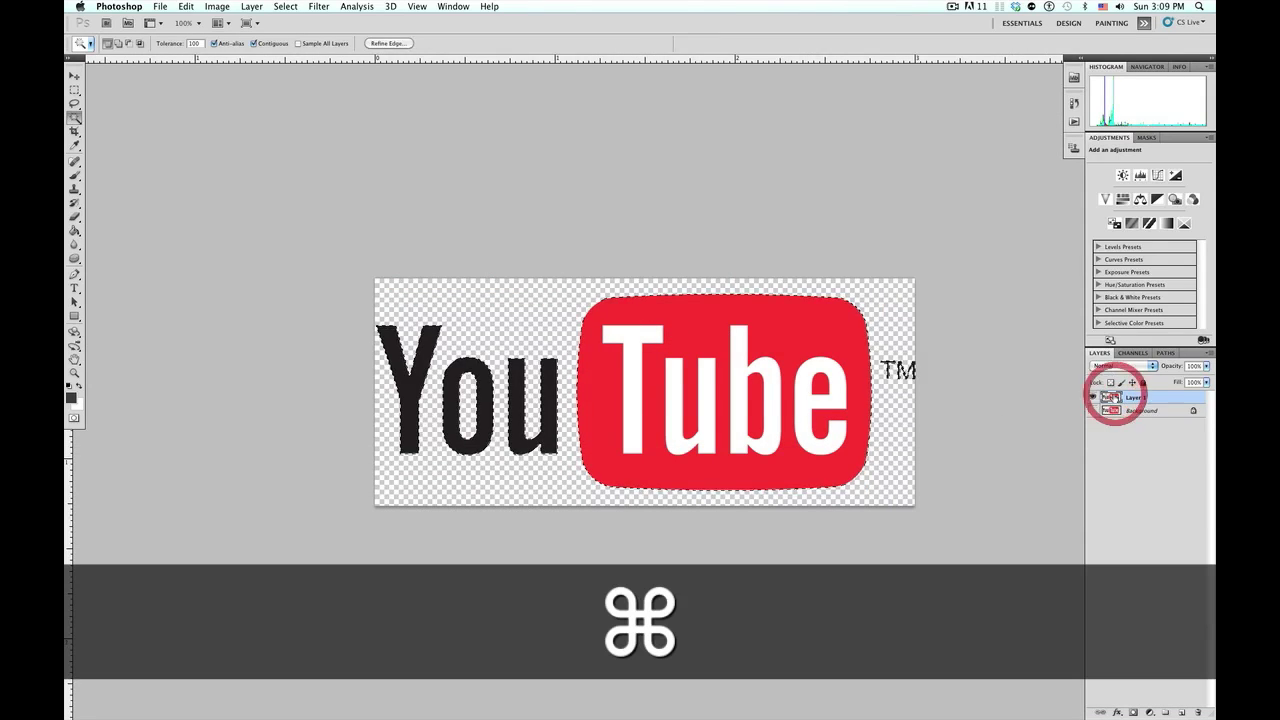
pyautogui.click(390, 6)
pyautogui.moveTo(432, 92)
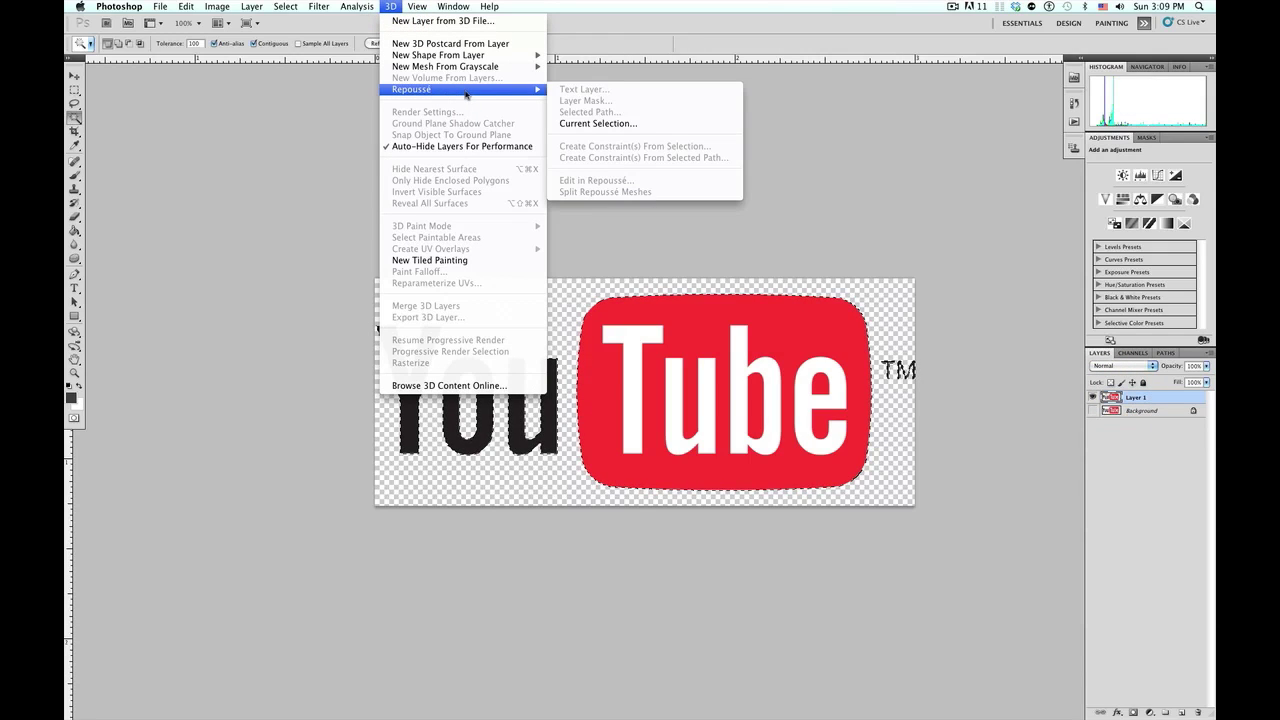
pyautogui.click(591, 124)
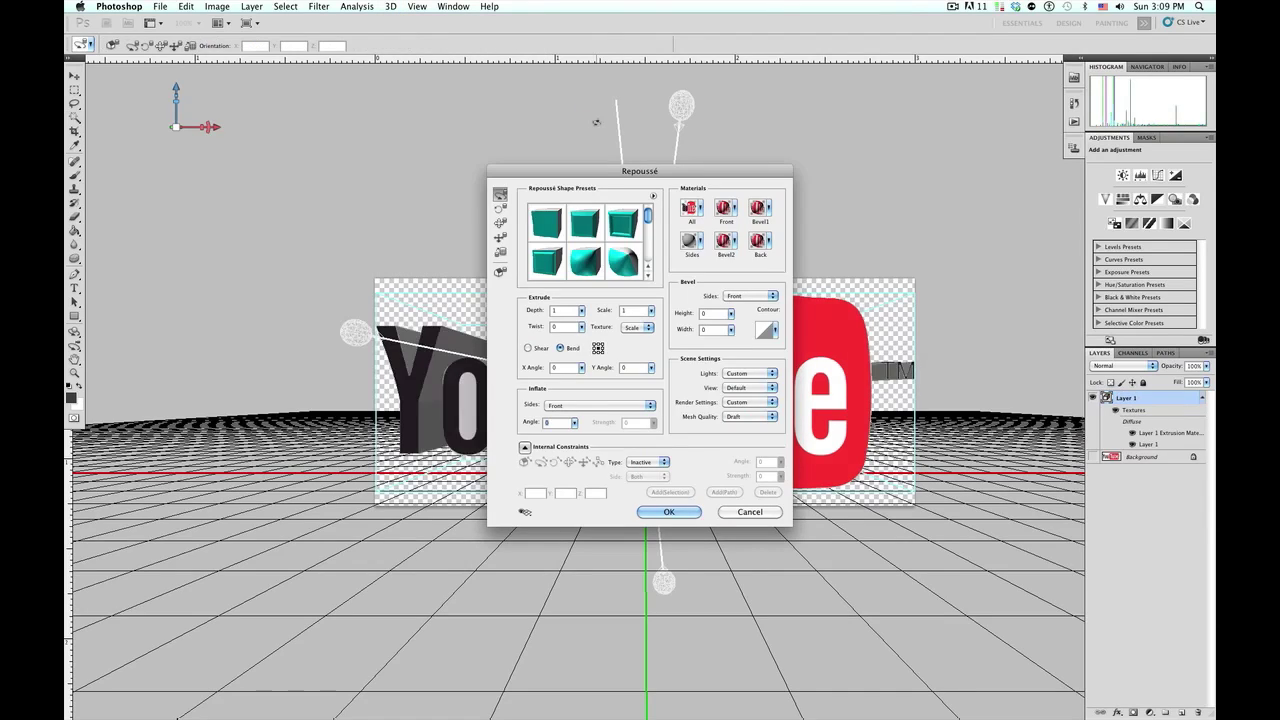
# Step: Set the extrusion depth of the Repoussé logo to .5
pyautogui.moveTo(578, 176); pyautogui.dragTo(846, 106)
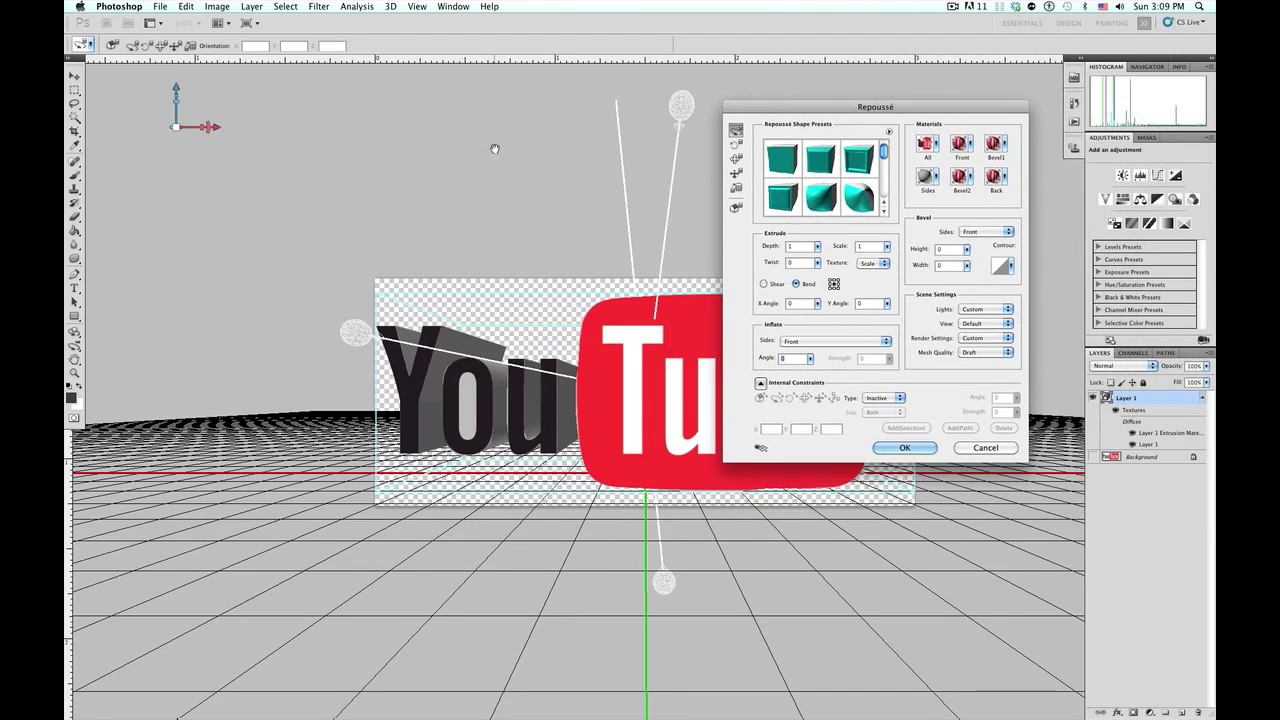
pyautogui.moveTo(491, 149); pyautogui.dragTo(235, 124)
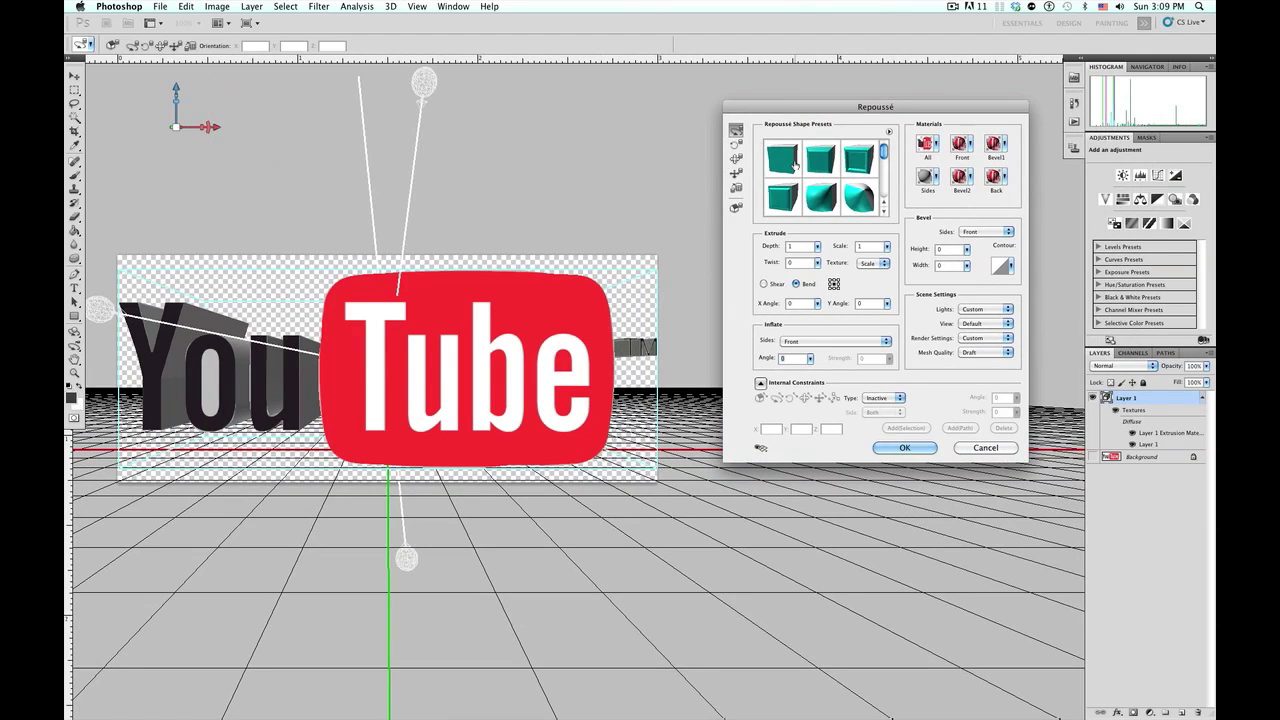
pyautogui.click(551, 156)
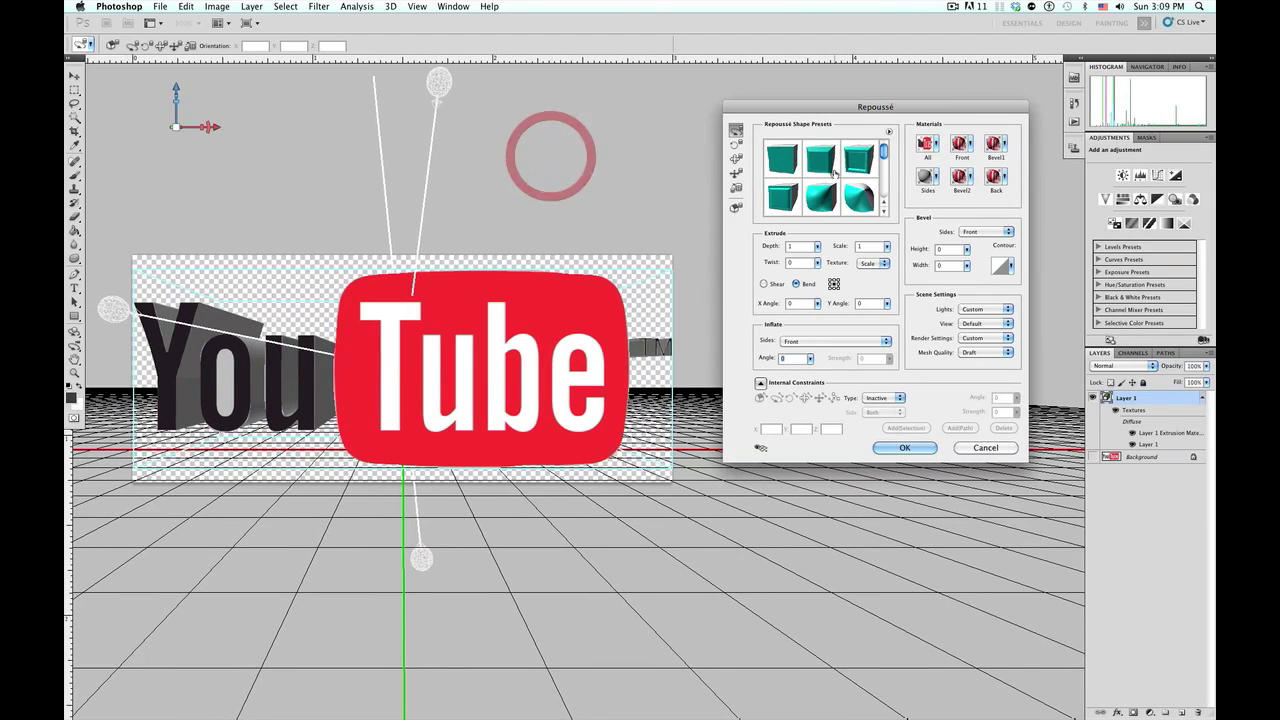
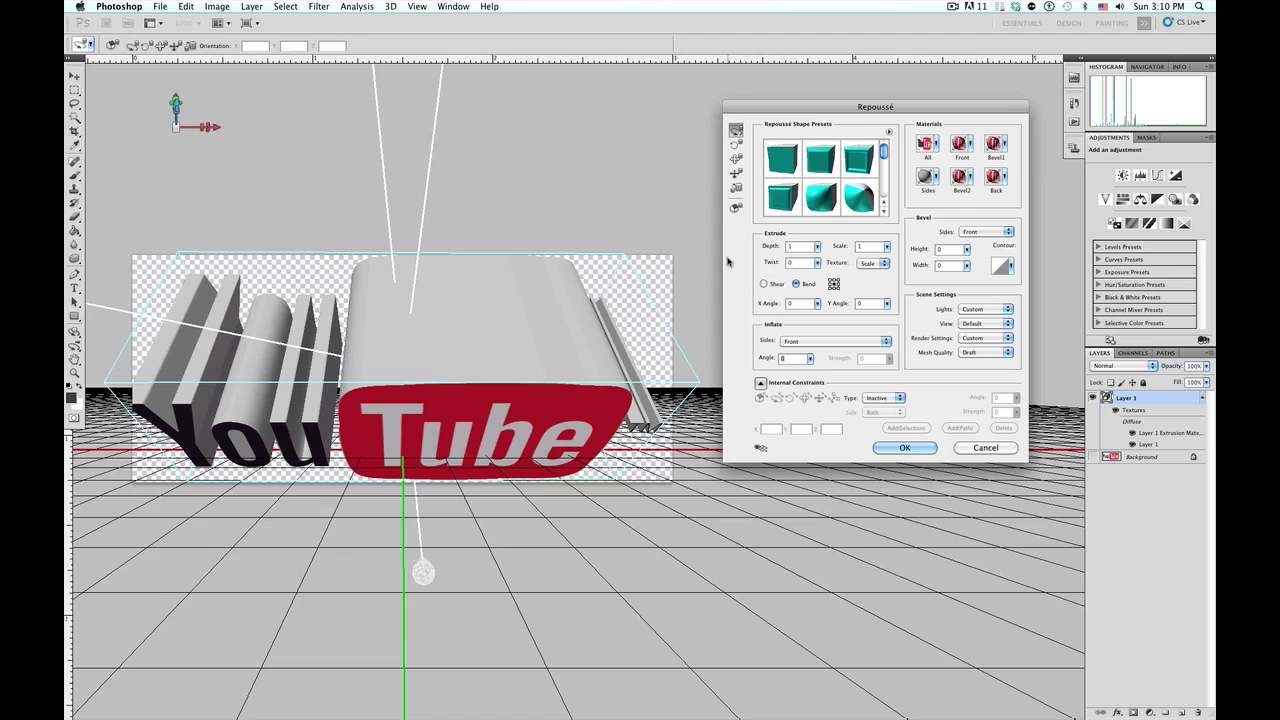
pyautogui.doubleClick(801, 248)
pyautogui.write('1')
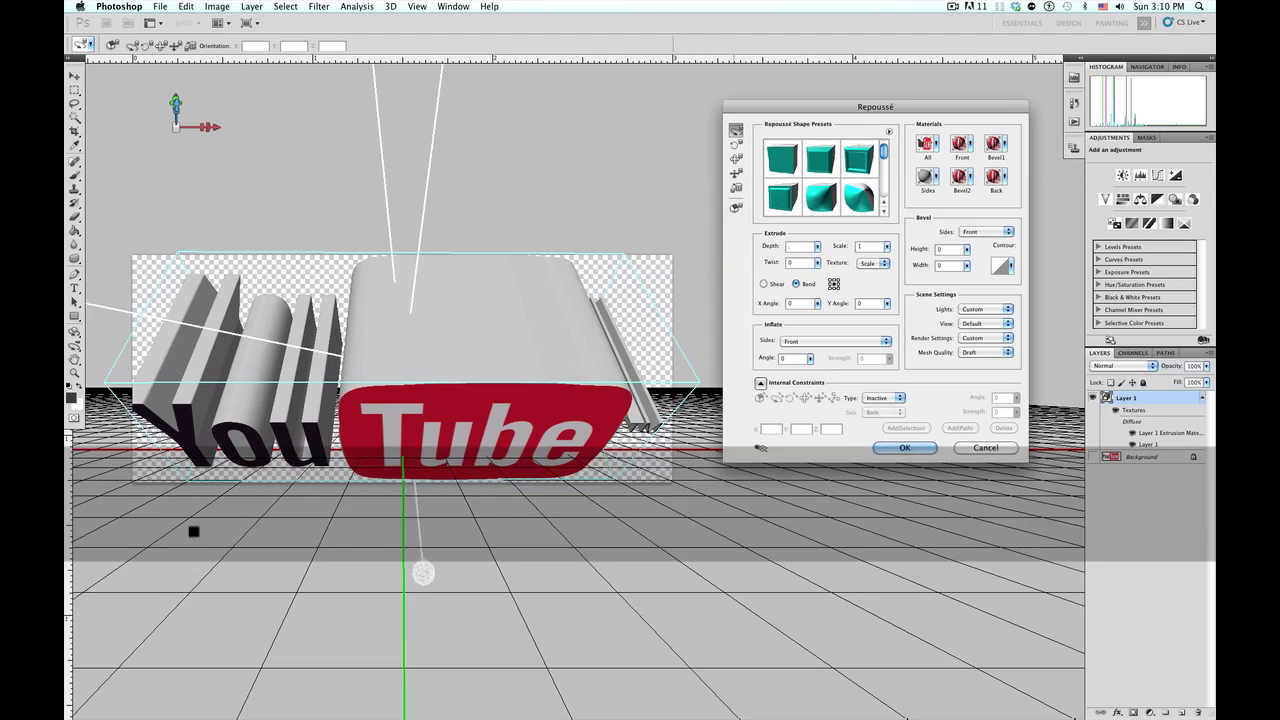
pyautogui.write('5')
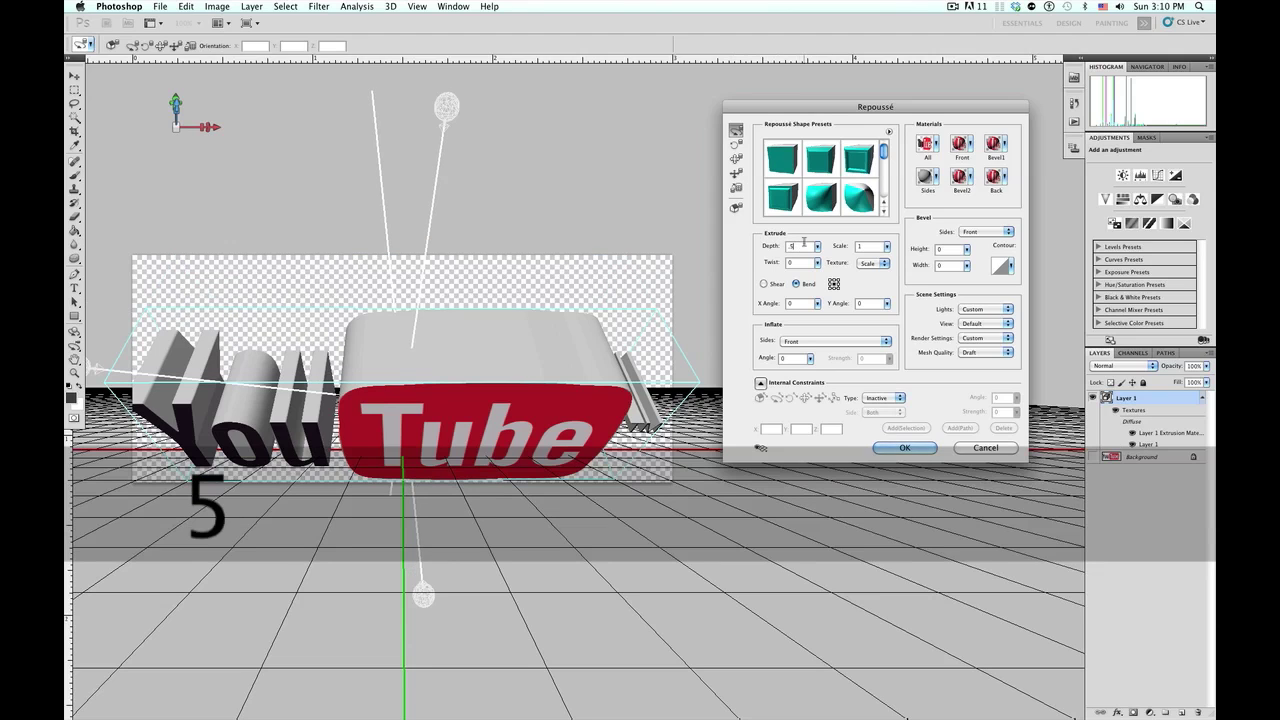
pyautogui.click(726, 249)
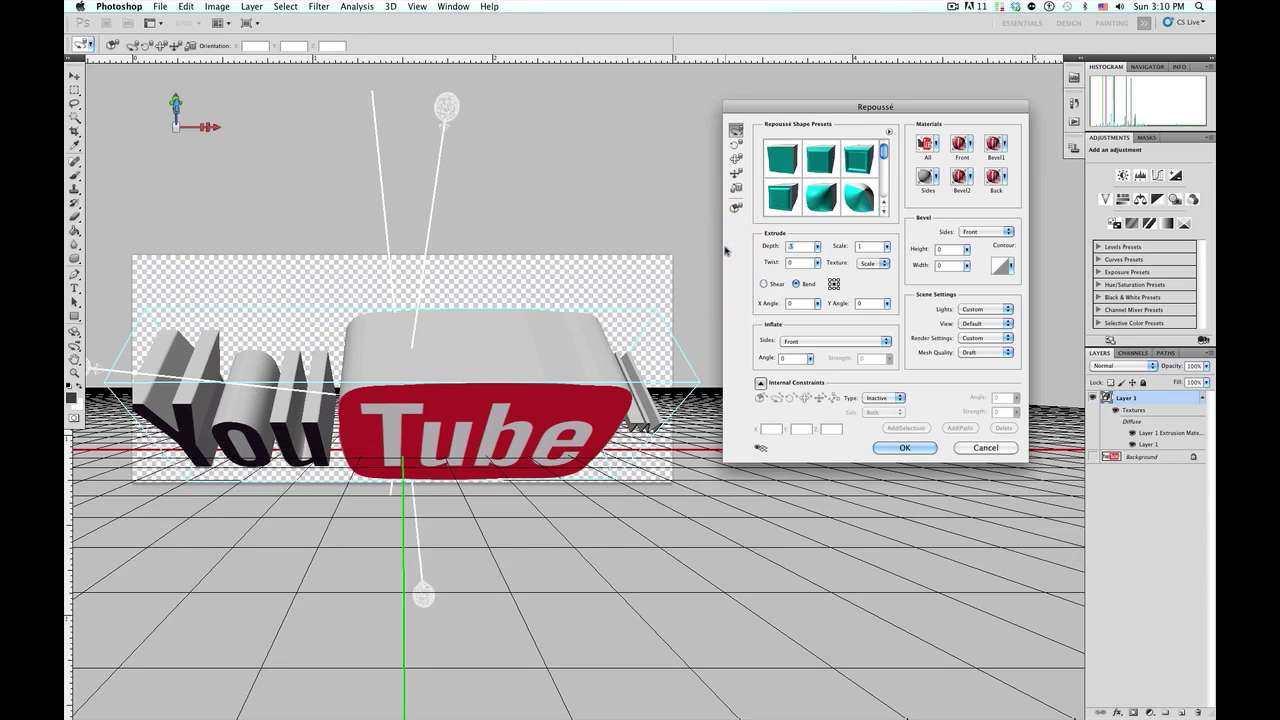
# Step: Set the extrusion depth of the Repoussé logo to .2, check it from another angle, and return the mesh to its home orientation
pyautogui.write('.2')
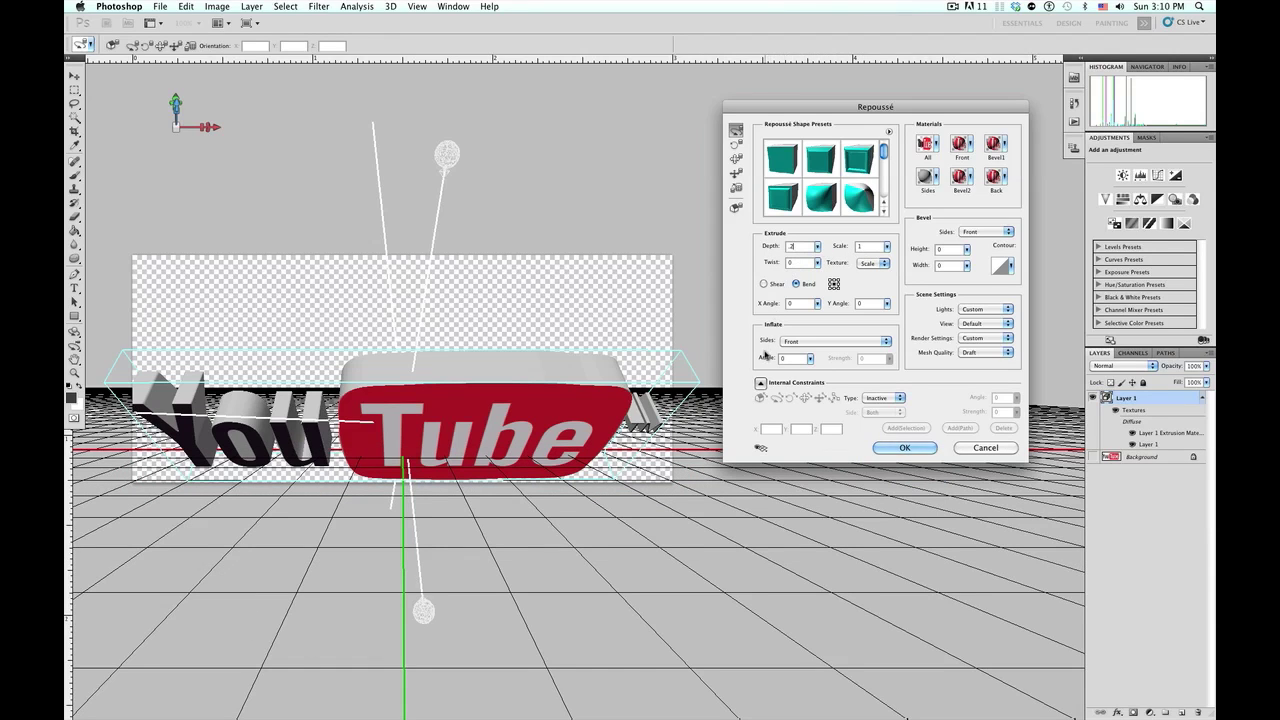
pyautogui.click(766, 350)
pyautogui.moveTo(505, 359); pyautogui.dragTo(508, 286)
pyautogui.click(735, 208)
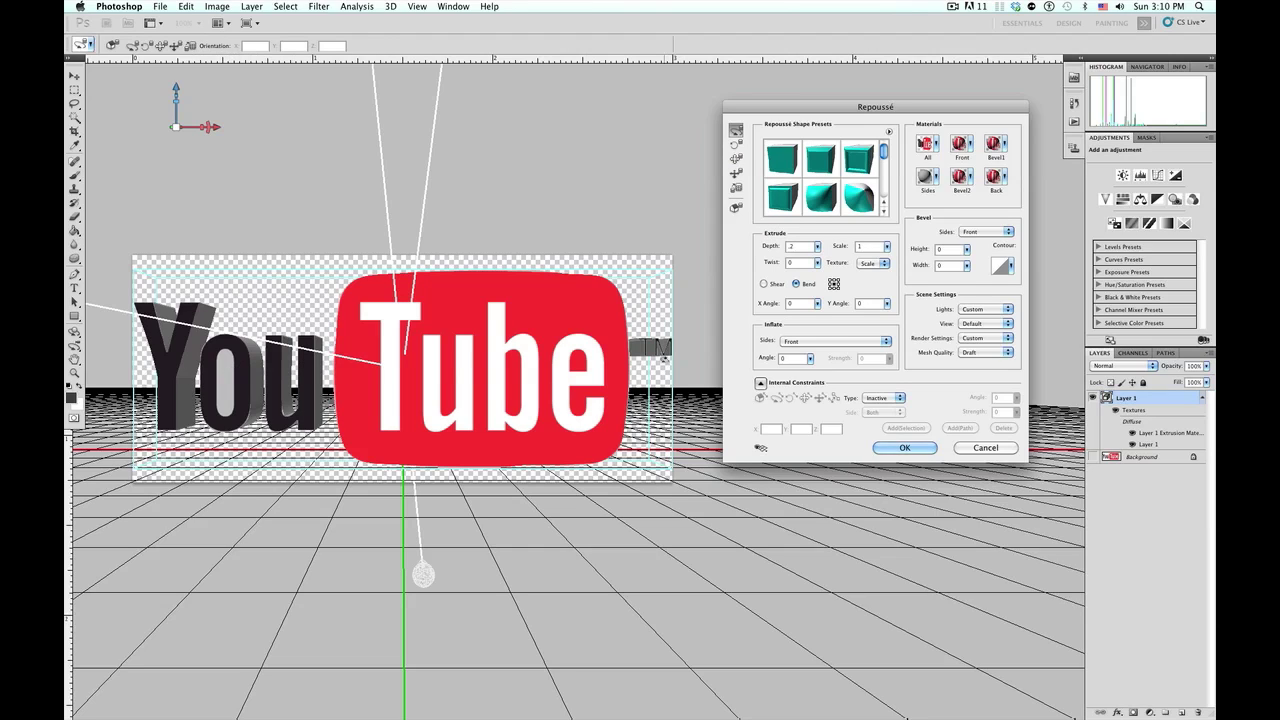
# Step: Set the Repoussé internal constraint type to Hole
pyautogui.click(800, 341)
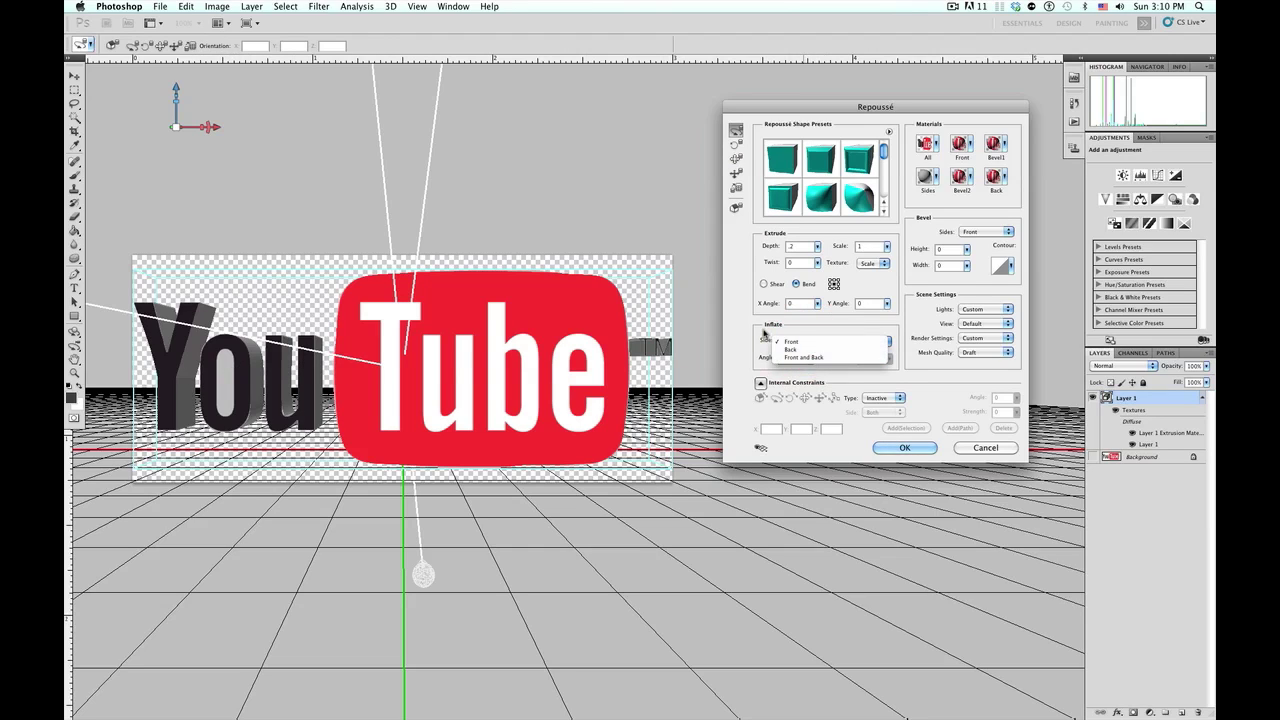
pyautogui.click(880, 397)
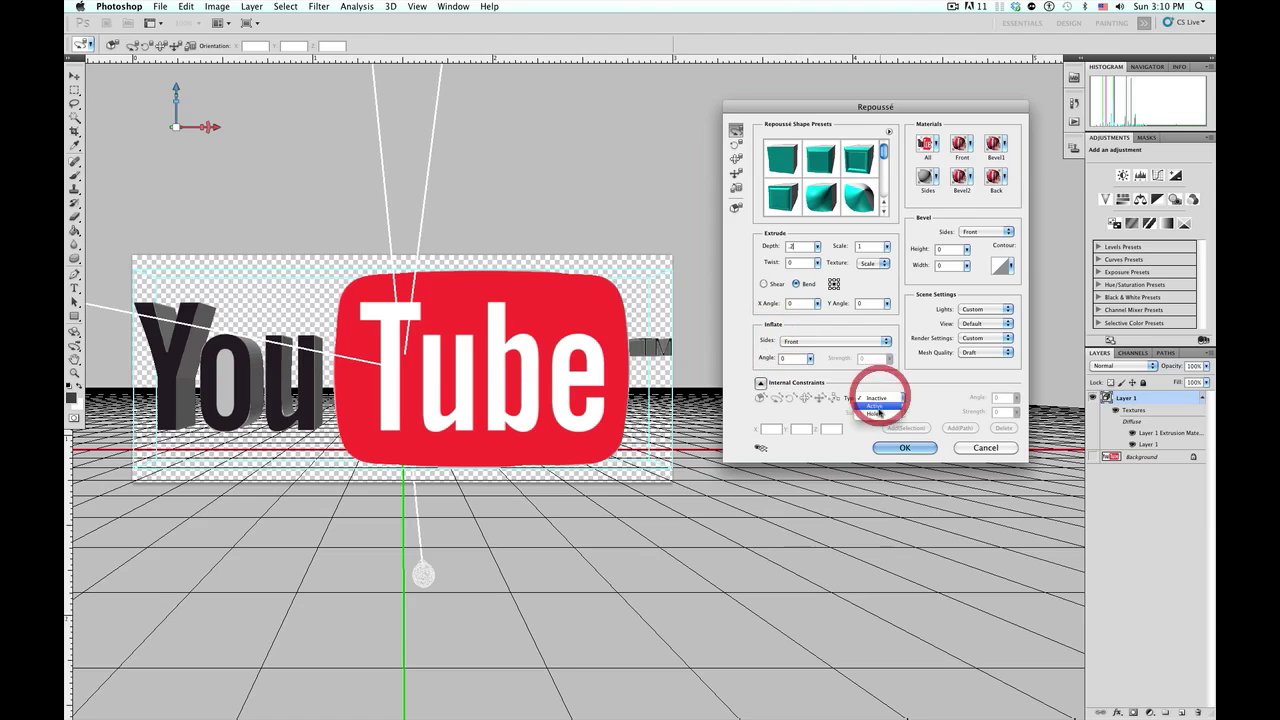
pyautogui.click(878, 398)
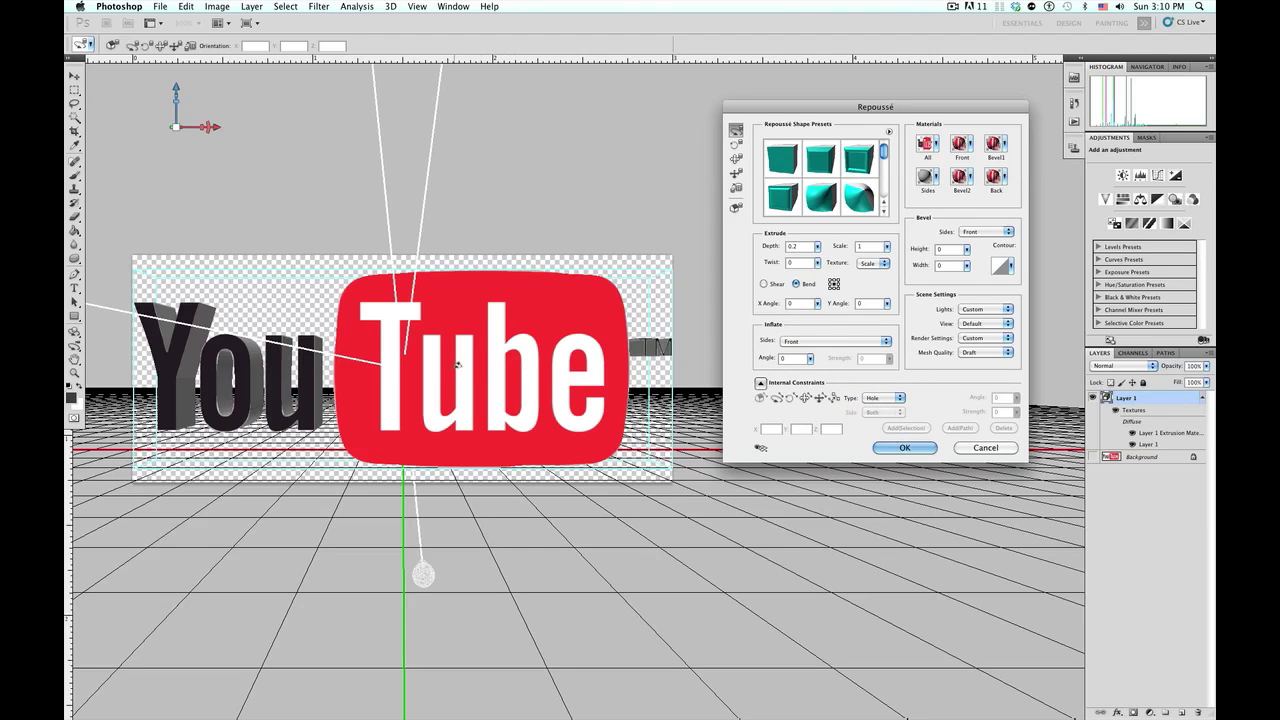
# Step: Set the logo's front bevel height and width to .5, reset the mesh orientation, and apply the Day Lights preset
pyautogui.moveTo(312, 346)
pyautogui.mouseDown()
pyautogui.moveTo(465, 341)
pyautogui.moveTo(326, 358)
pyautogui.moveTo(332, 344)
pyautogui.mouseUp()
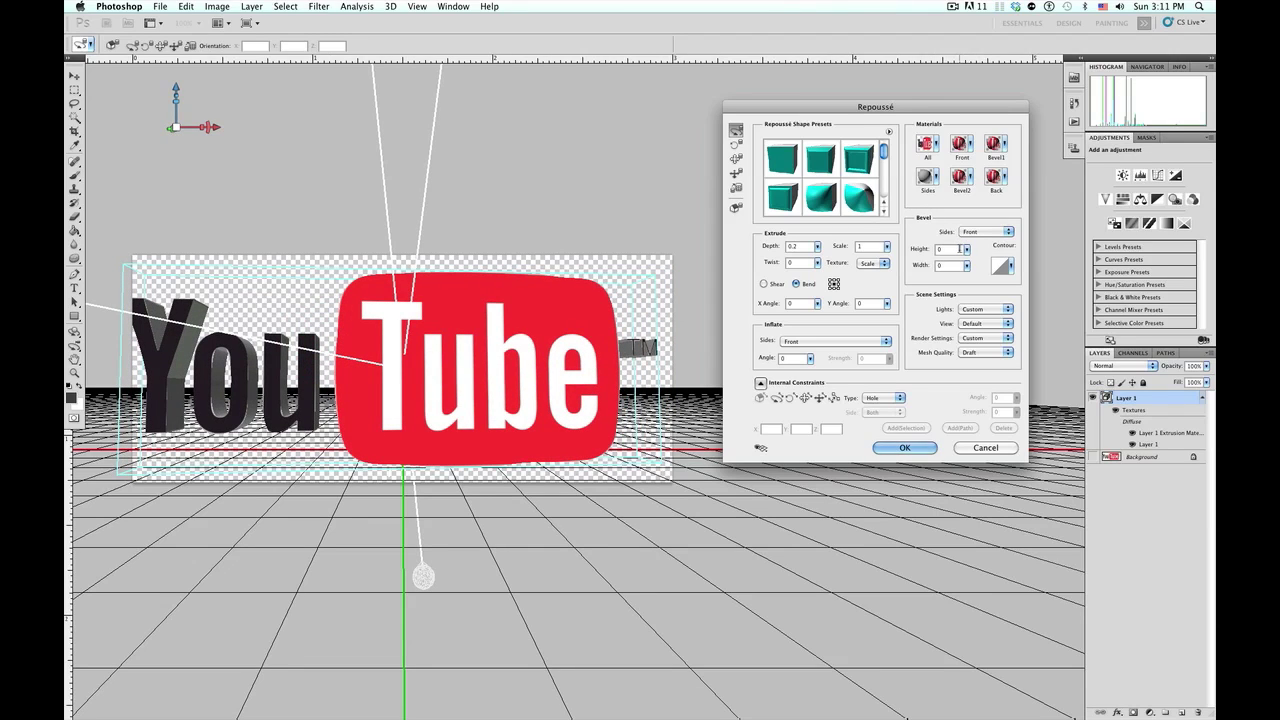
pyautogui.click(878, 248)
pyautogui.write('.5')
pyautogui.press('Tab')
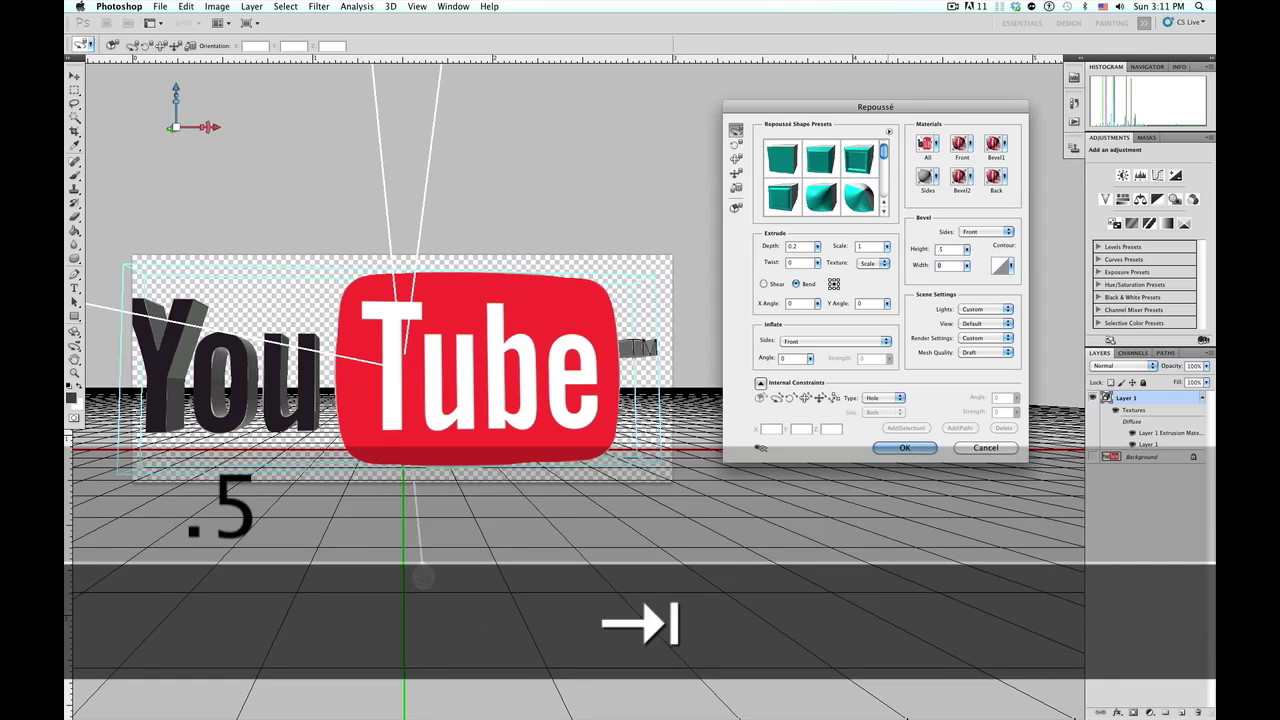
pyautogui.write('.5')
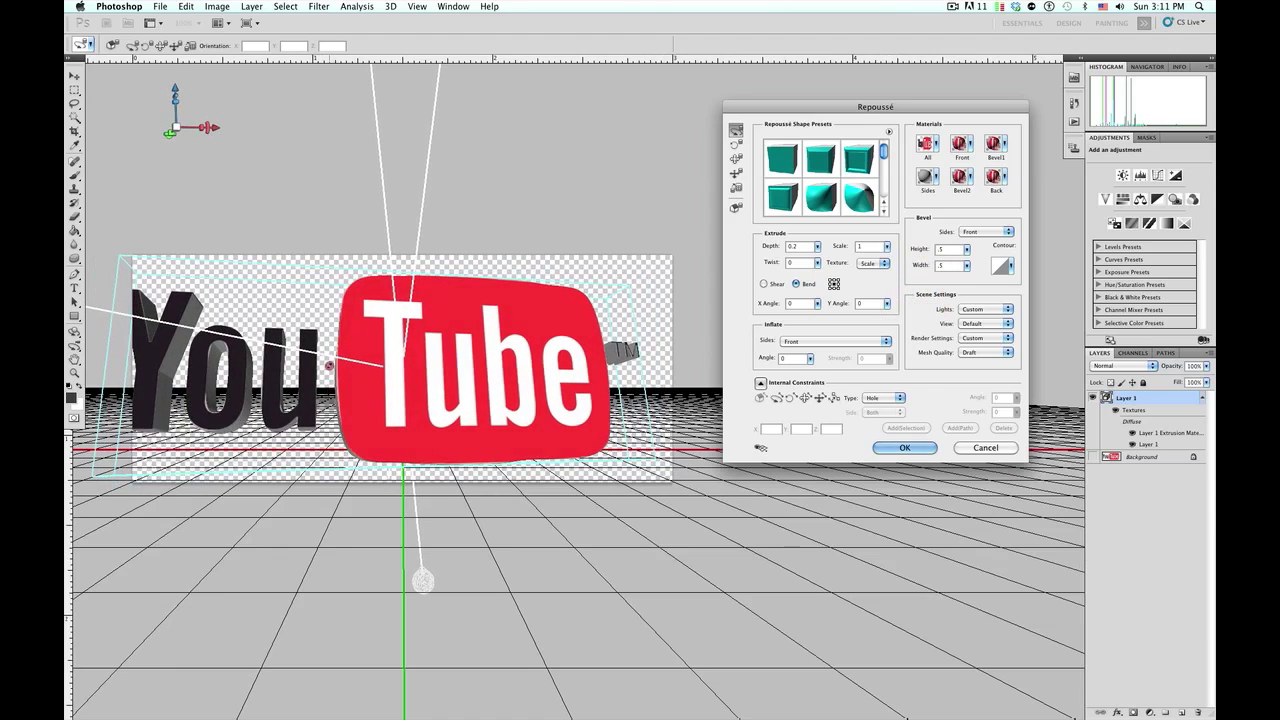
pyautogui.click(938, 283)
pyautogui.click(735, 208)
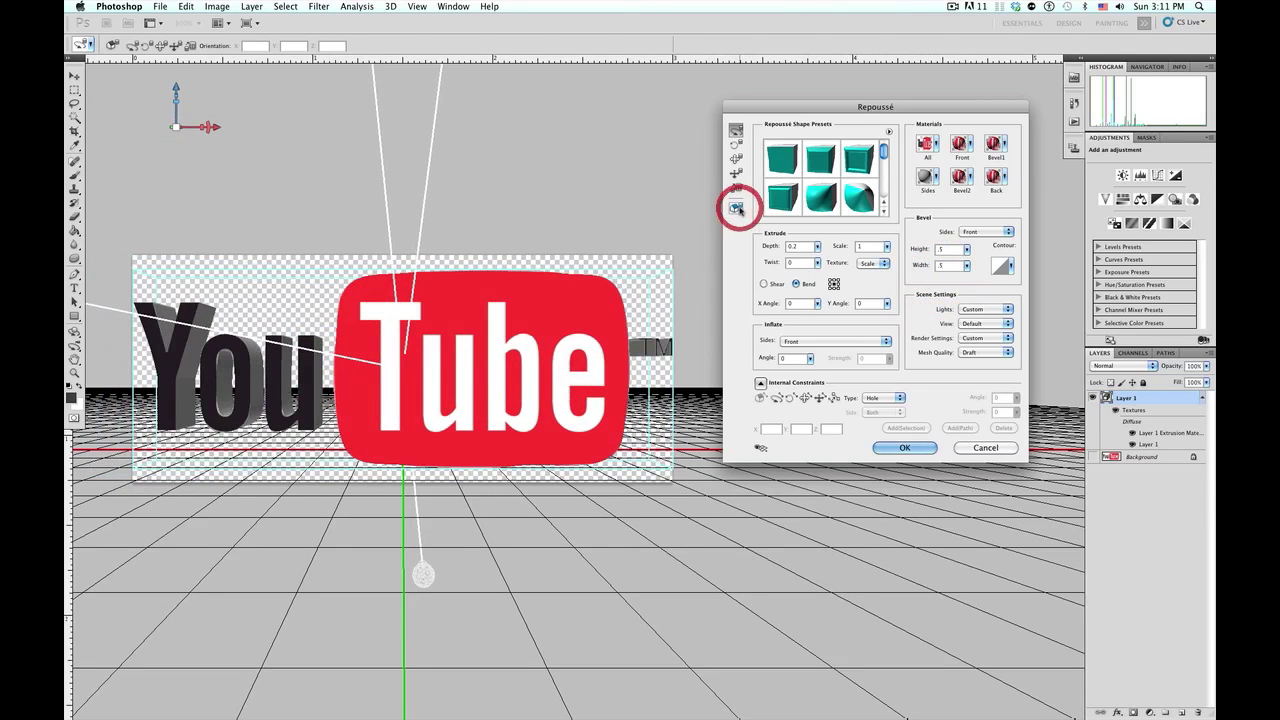
pyautogui.click(982, 312)
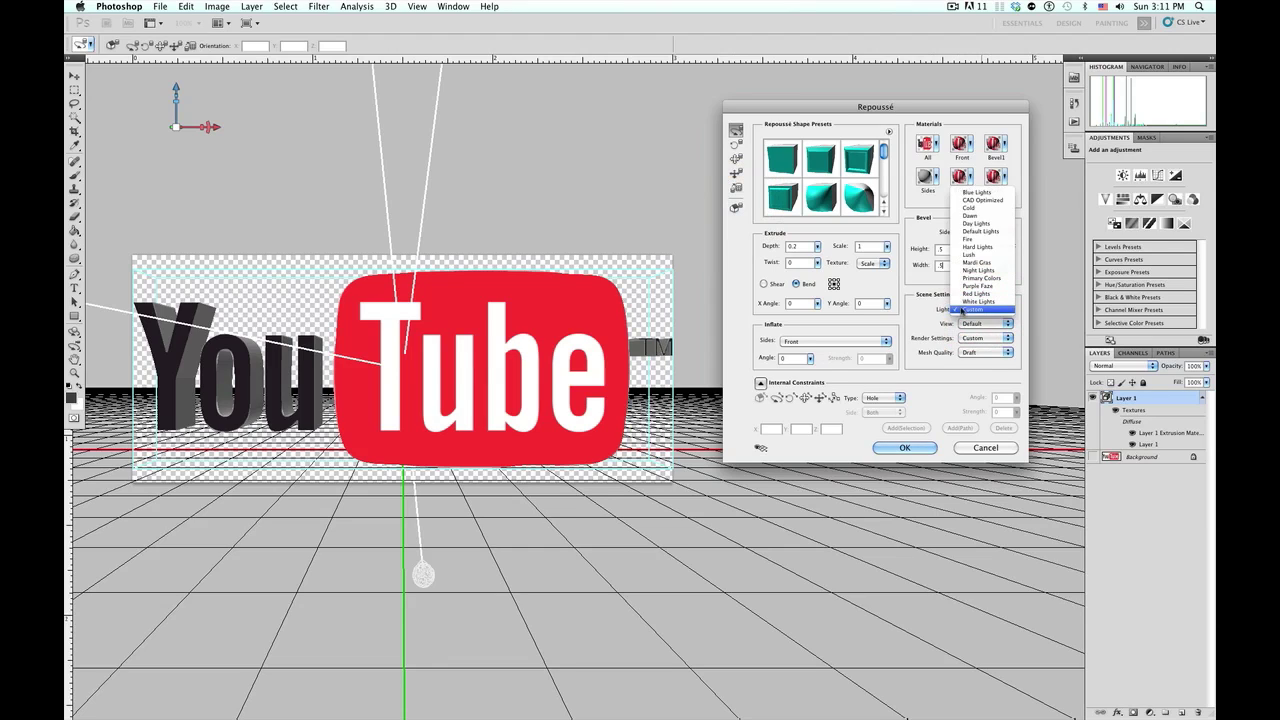
pyautogui.click(982, 223)
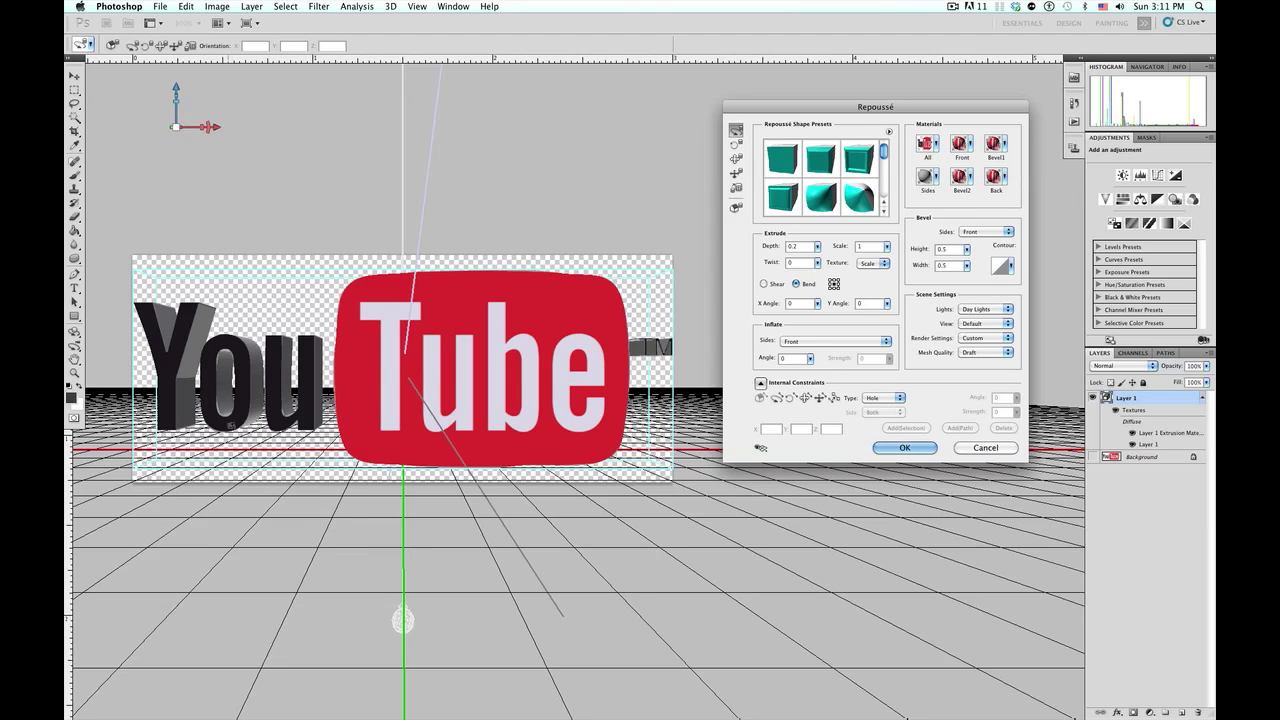
# Step: Hide all 3D overlays, bring back only the 3D Axis to rotate the logo with it, and show all overlays again
pyautogui.click(760, 449)
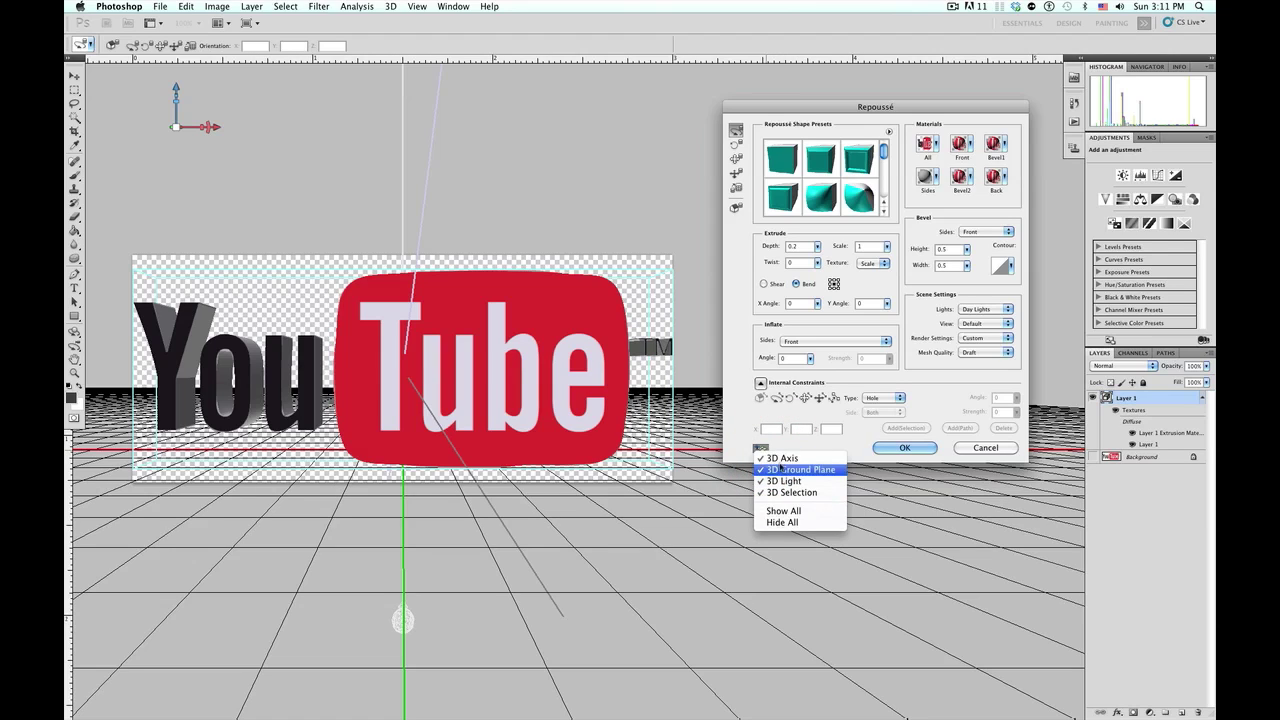
pyautogui.click(789, 523)
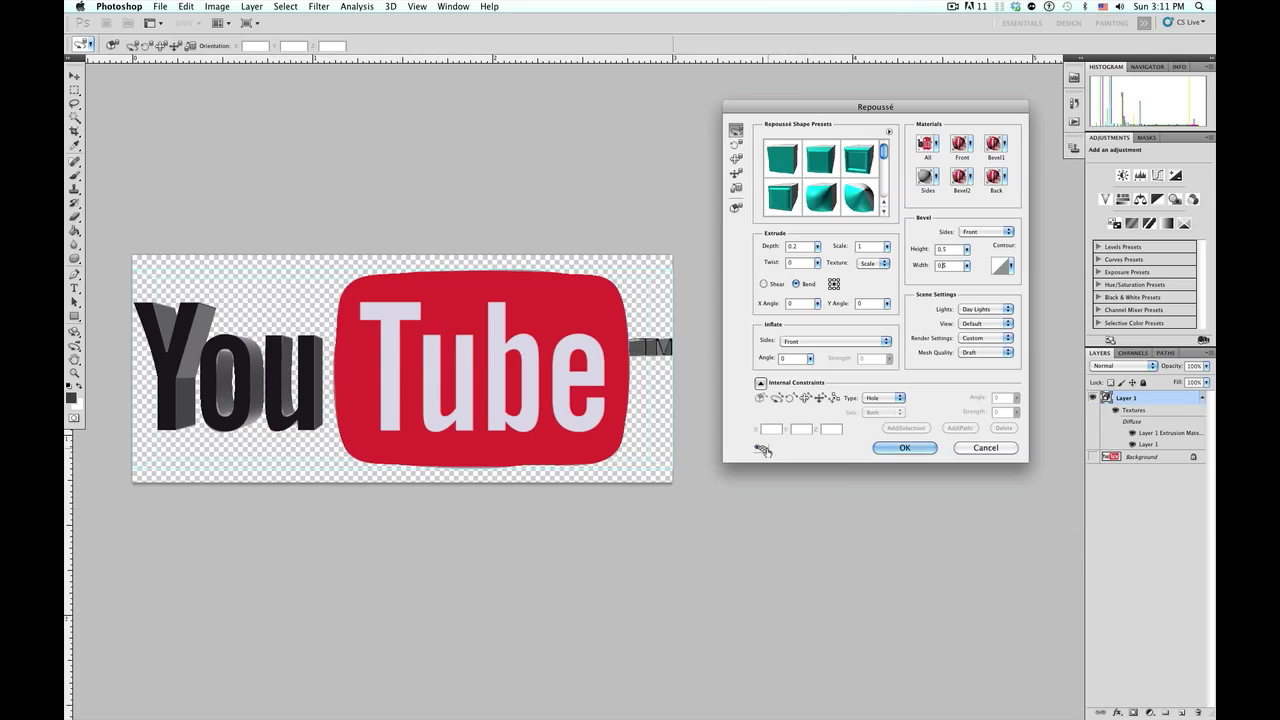
pyautogui.click(760, 449)
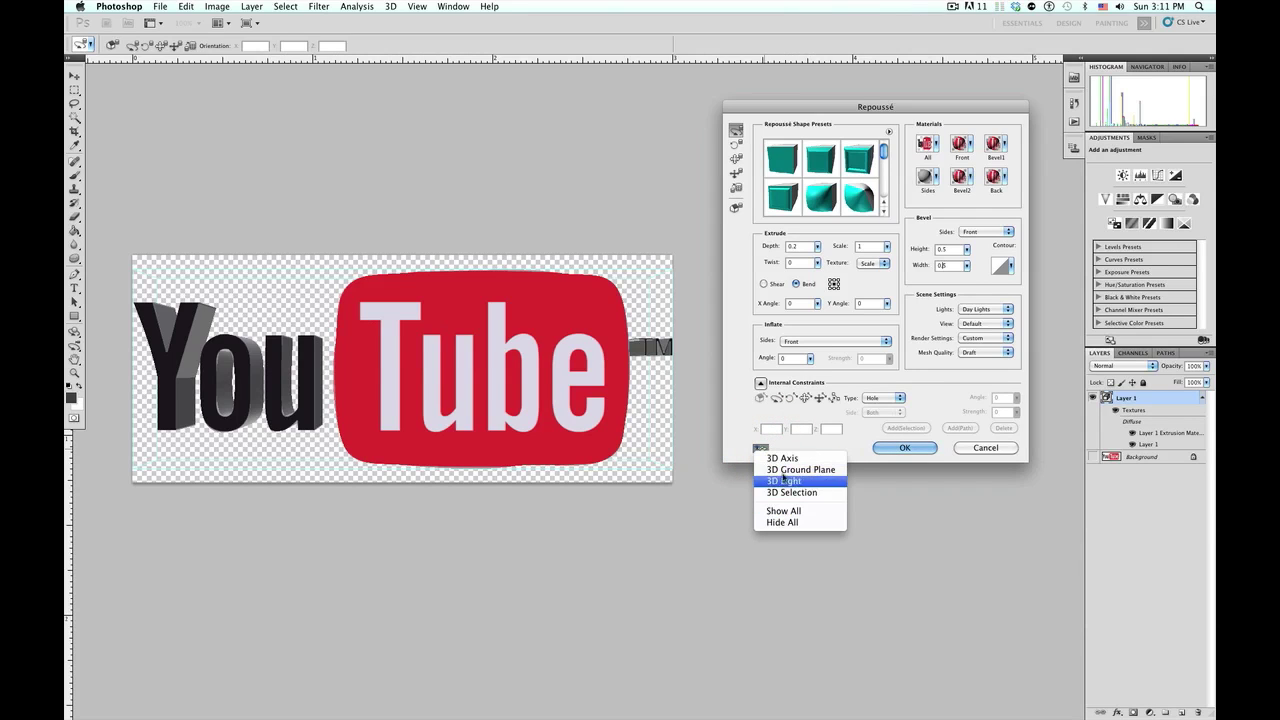
pyautogui.click(772, 458)
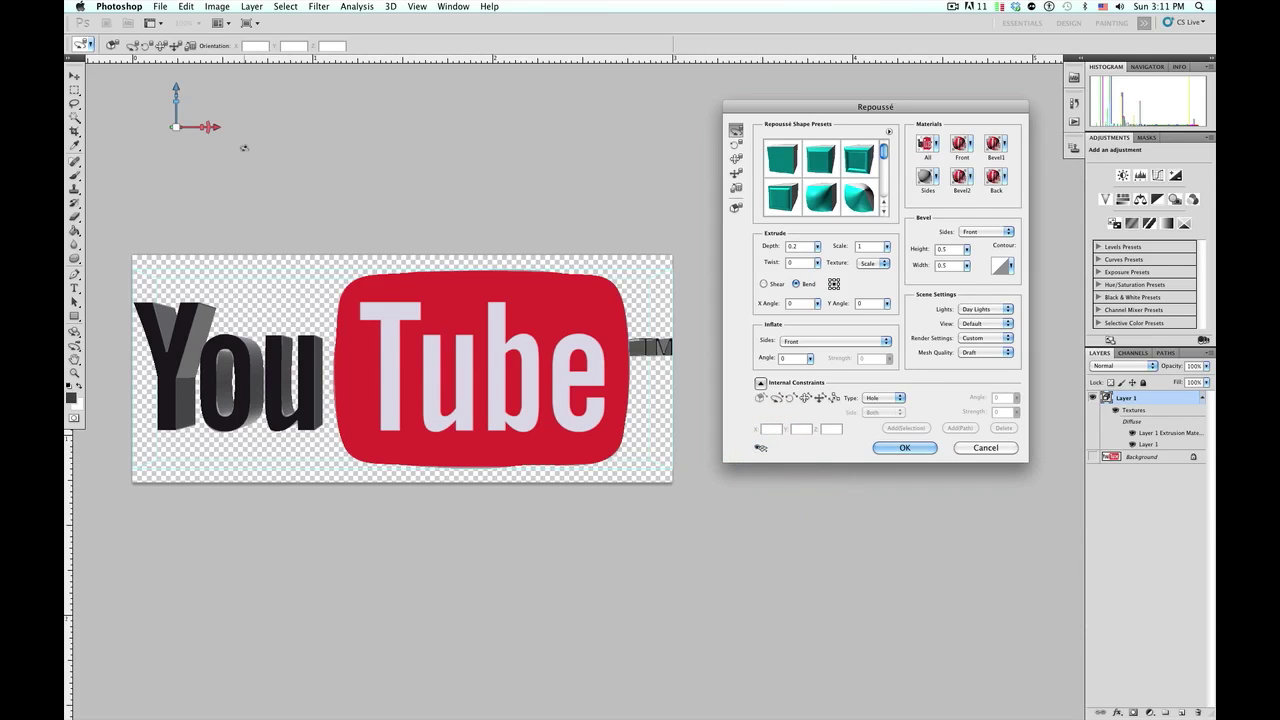
pyautogui.moveTo(176, 130)
pyautogui.mouseDown()
pyautogui.moveTo(177, 152)
pyautogui.moveTo(177, 130)
pyautogui.mouseUp()
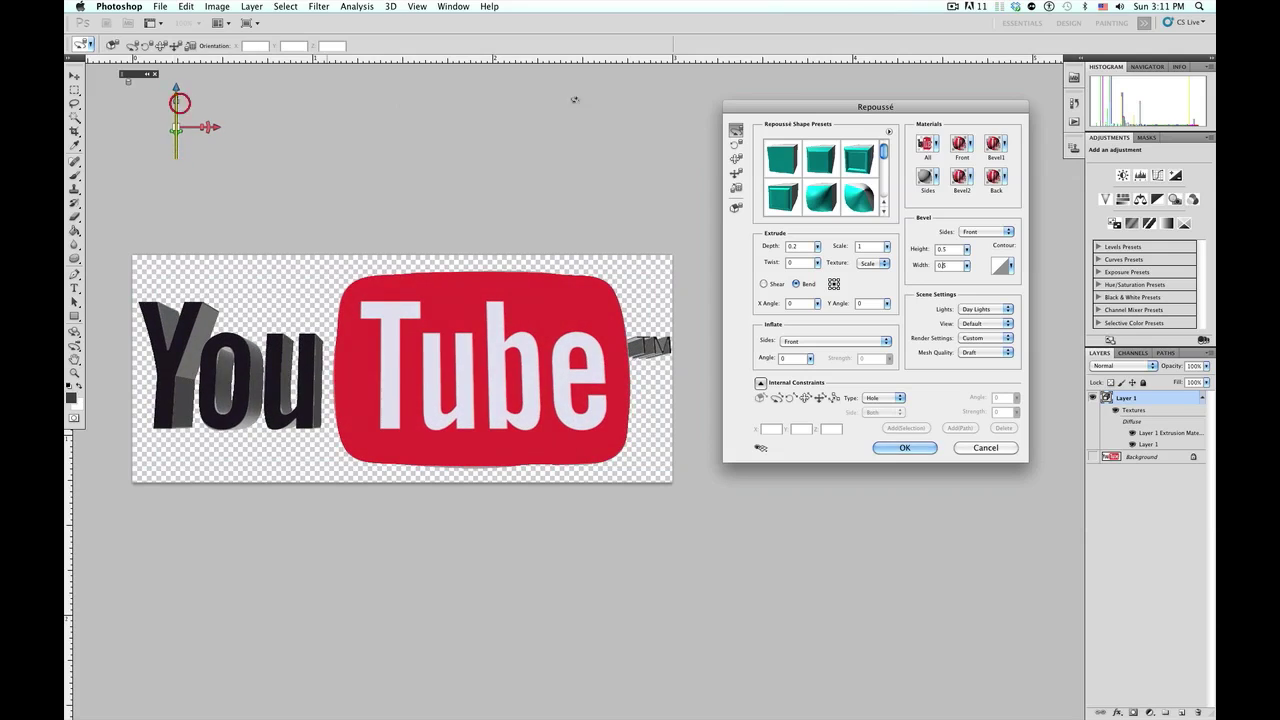
pyautogui.click(760, 448)
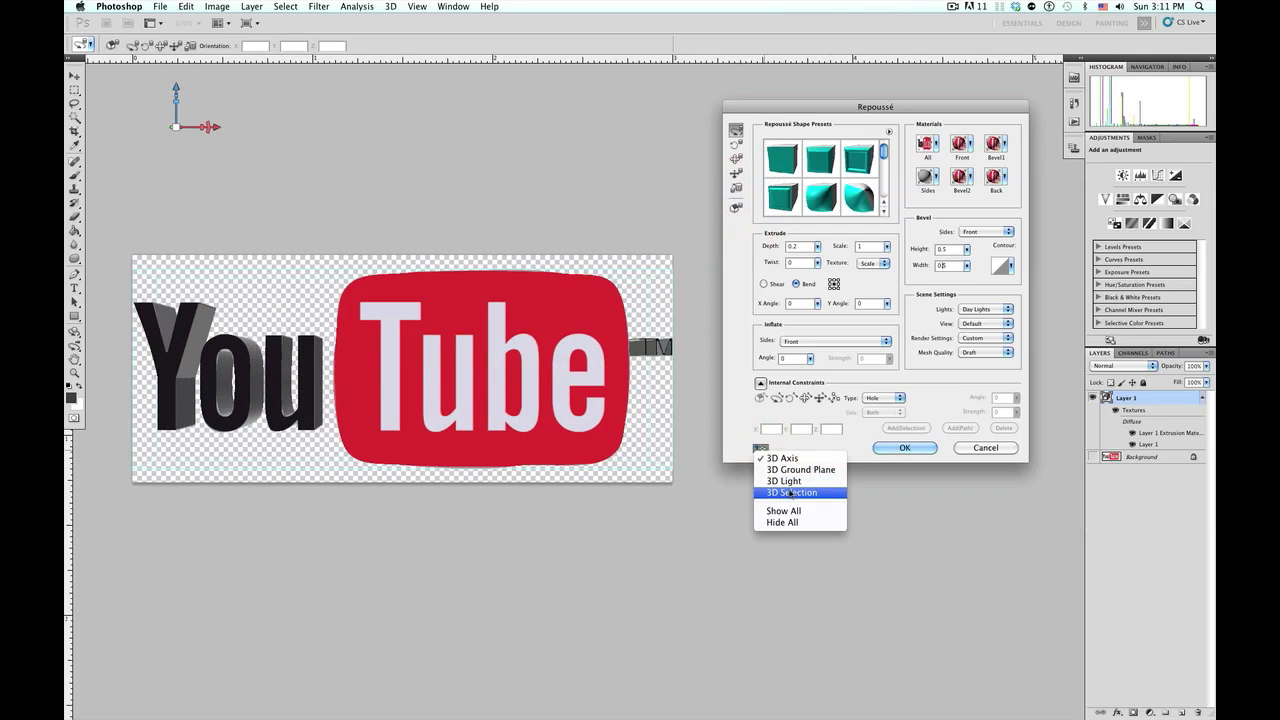
pyautogui.click(785, 510)
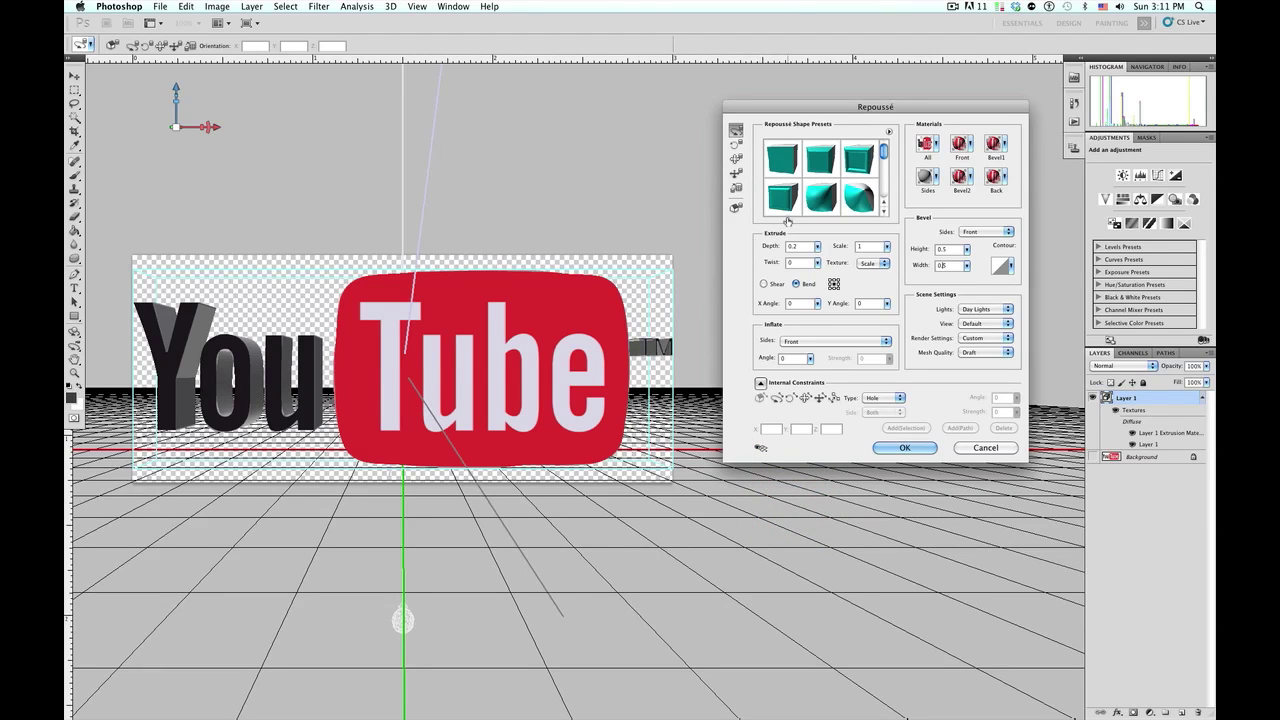
# Step: Preview the logo in the Top scene view and return to the Default view
pyautogui.write('5')
pyautogui.click(976, 326)
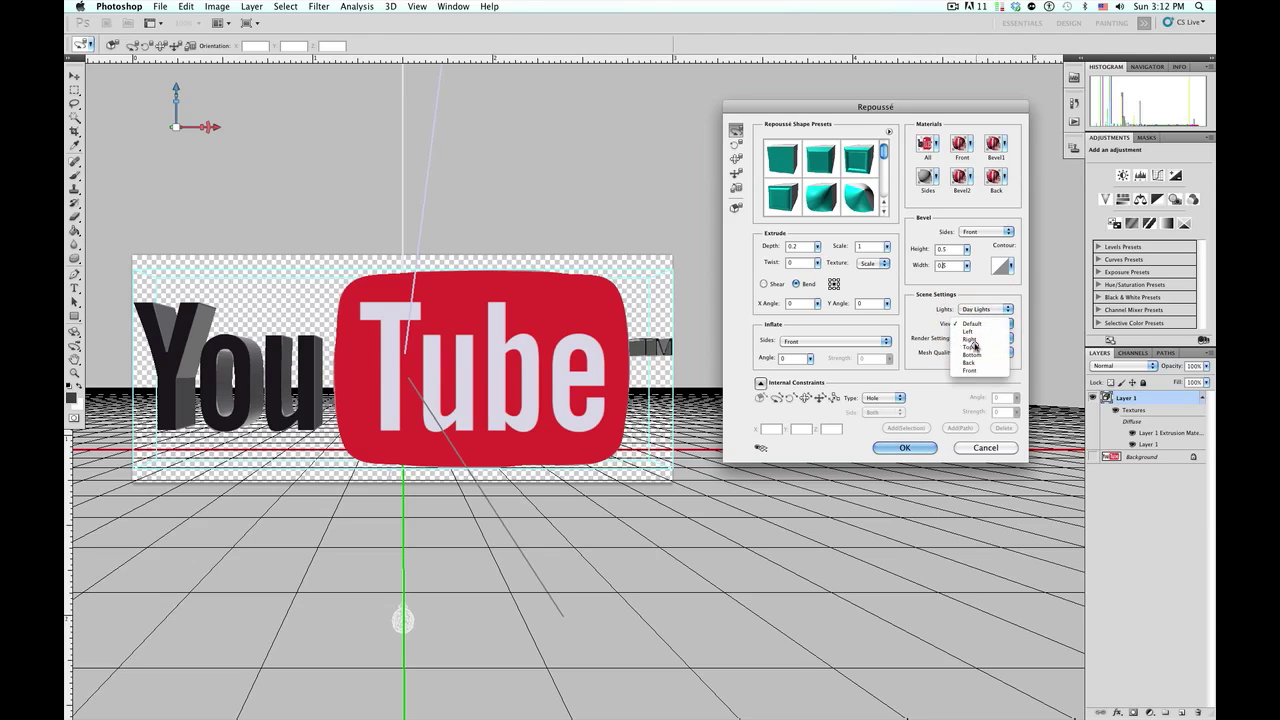
pyautogui.click(978, 336)
pyautogui.click(978, 326)
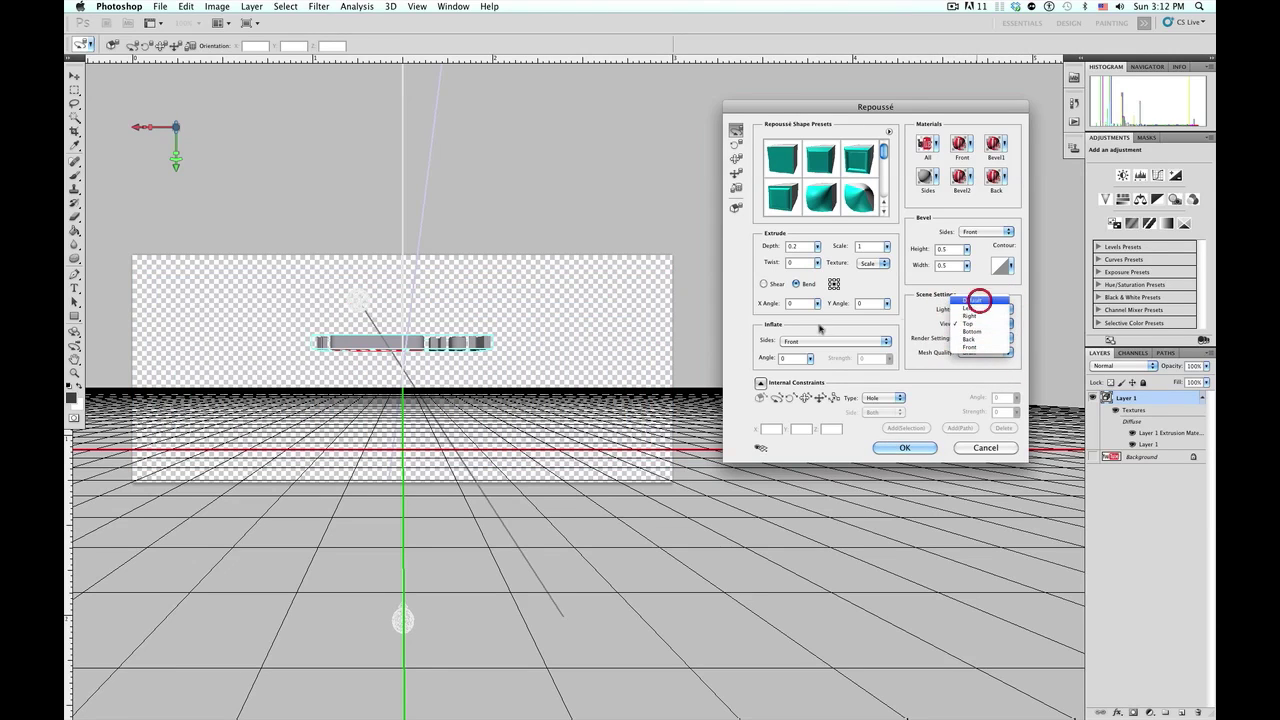
pyautogui.click(974, 295)
# Step: Try the Vertices render preset on the logo, and set the render settings to Default
pyautogui.click(973, 340)
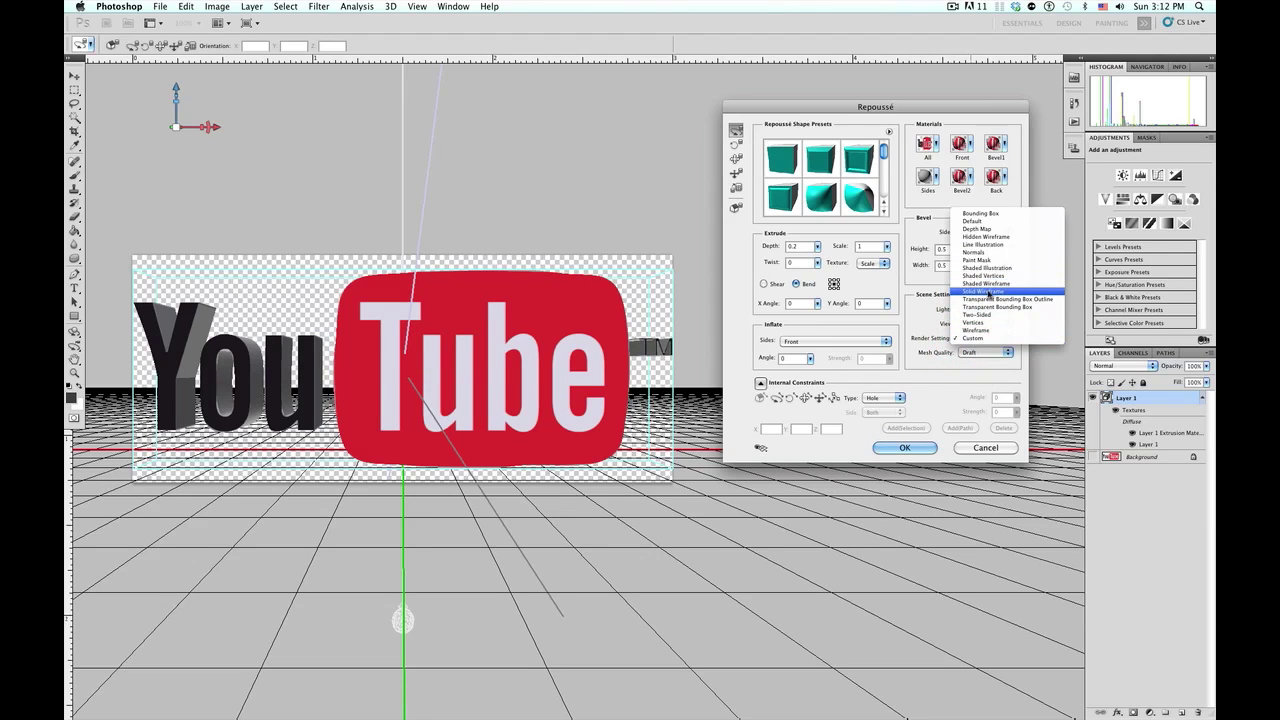
pyautogui.click(980, 322)
pyautogui.click(979, 344)
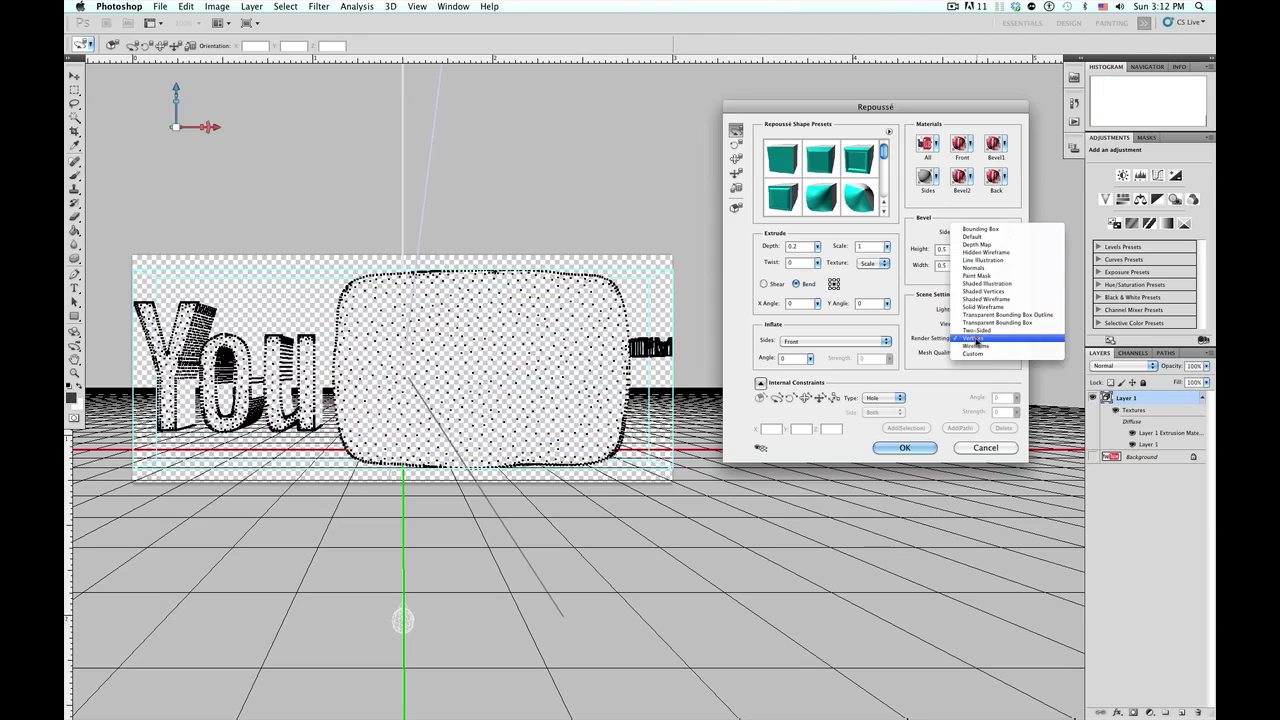
pyautogui.click(986, 238)
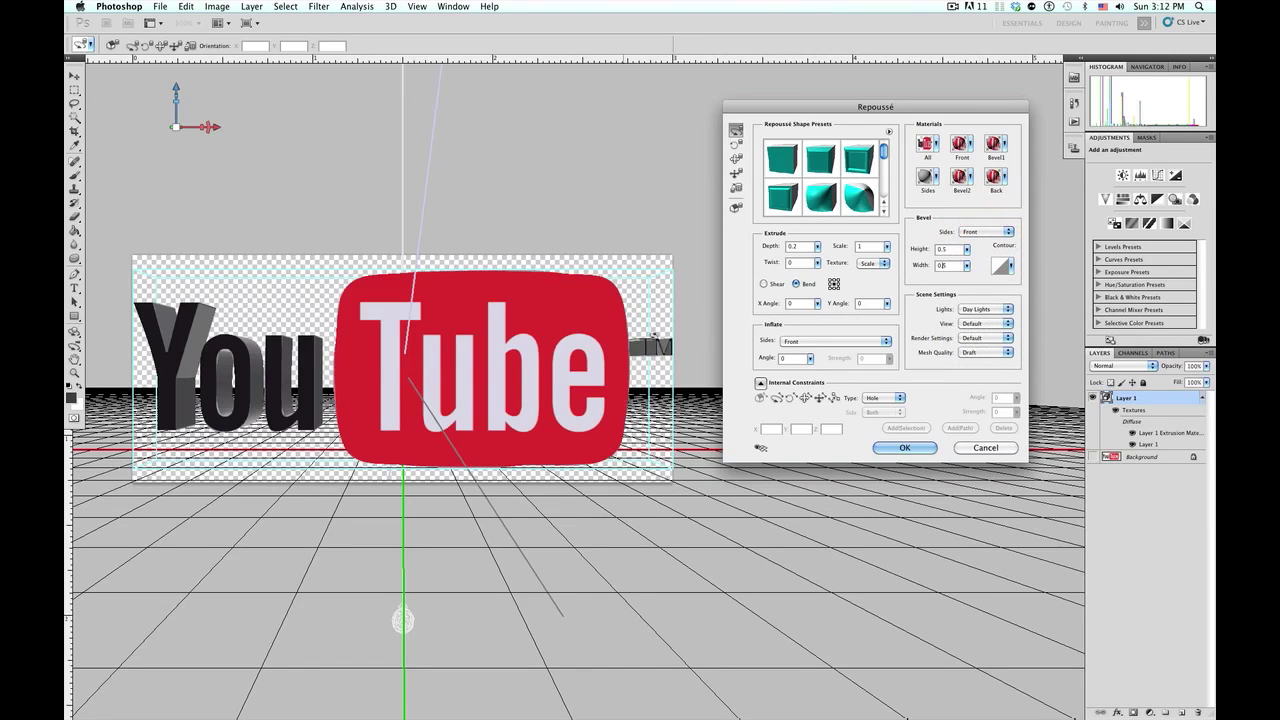
# Step: Set the mesh quality to Best and apply the Repoussé settings to the logo
pyautogui.click(964, 353)
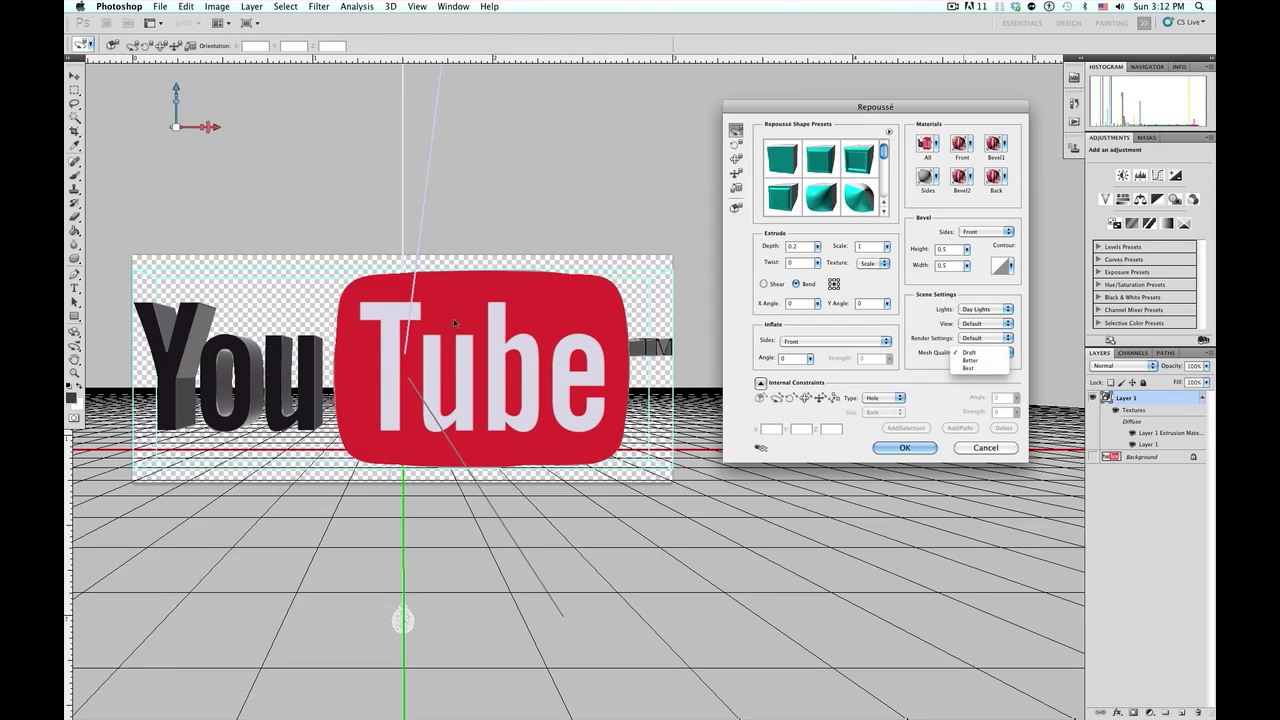
pyautogui.click(966, 353)
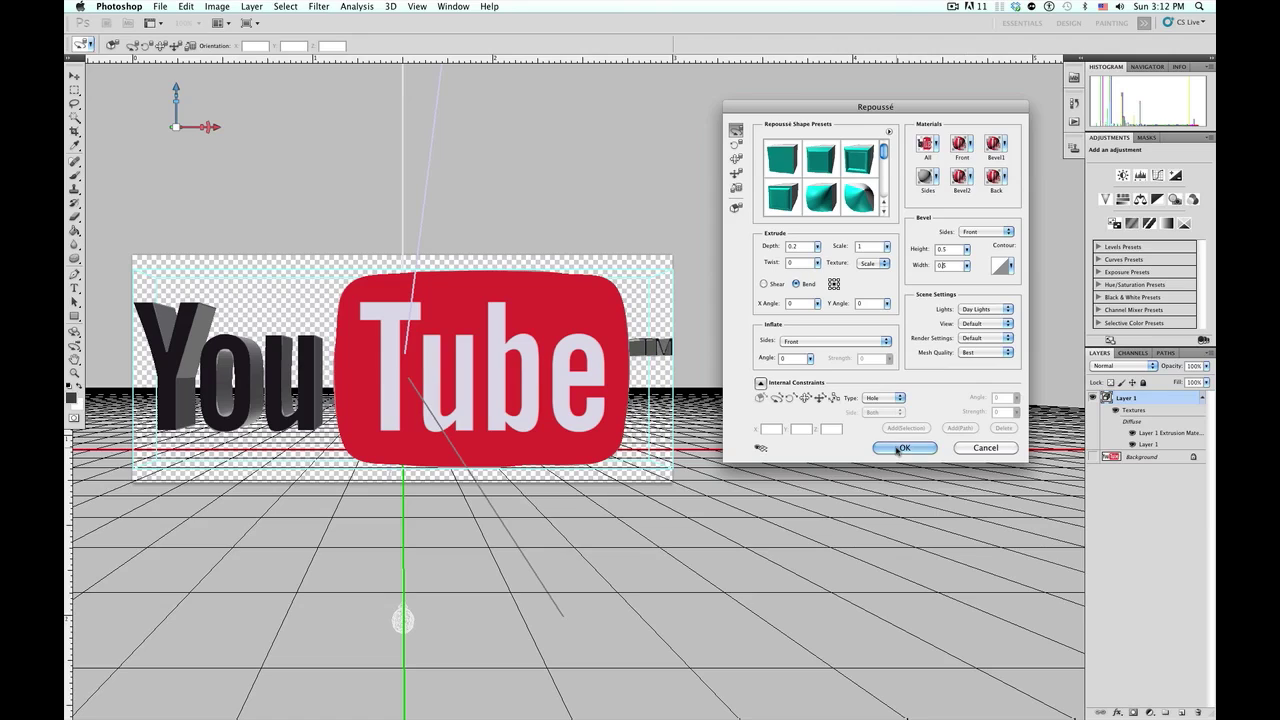
pyautogui.click(899, 449)
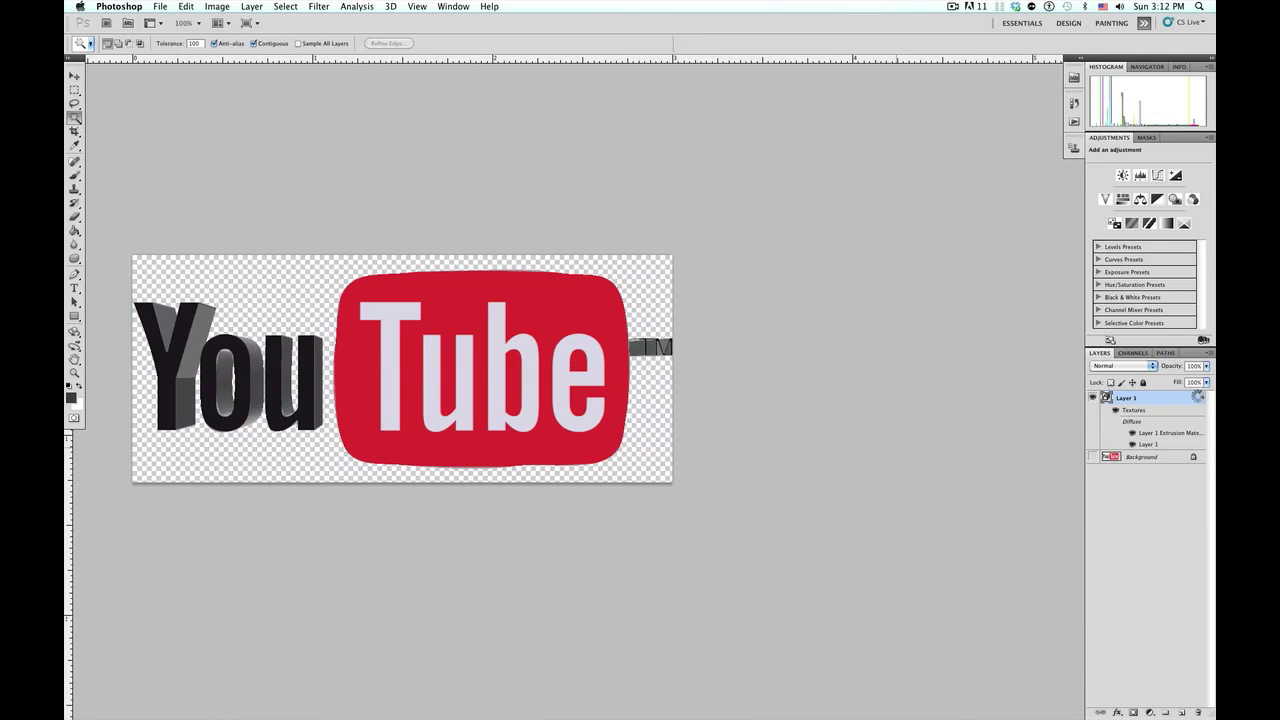
# Step: Collapse the texture list of Layer 1 and switch to the 3D workspace
pyautogui.click(1203, 399)
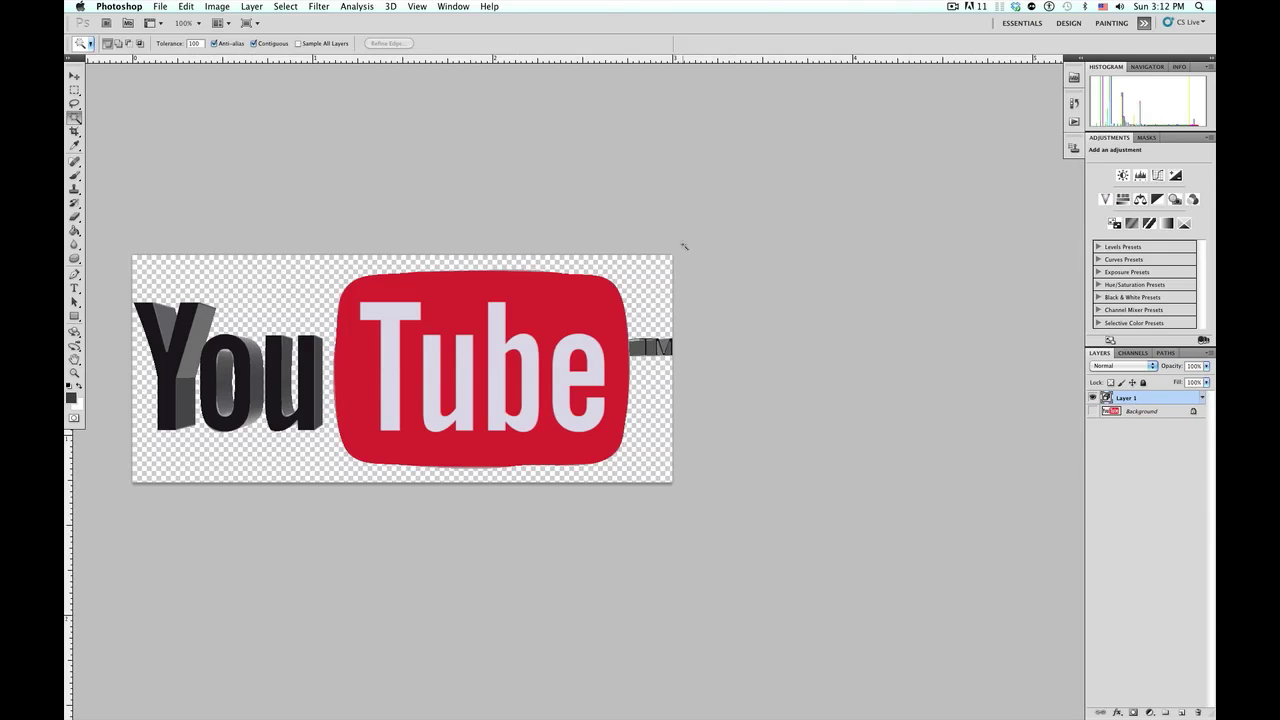
pyautogui.moveTo(467, 293); pyautogui.dragTo(655, 293)
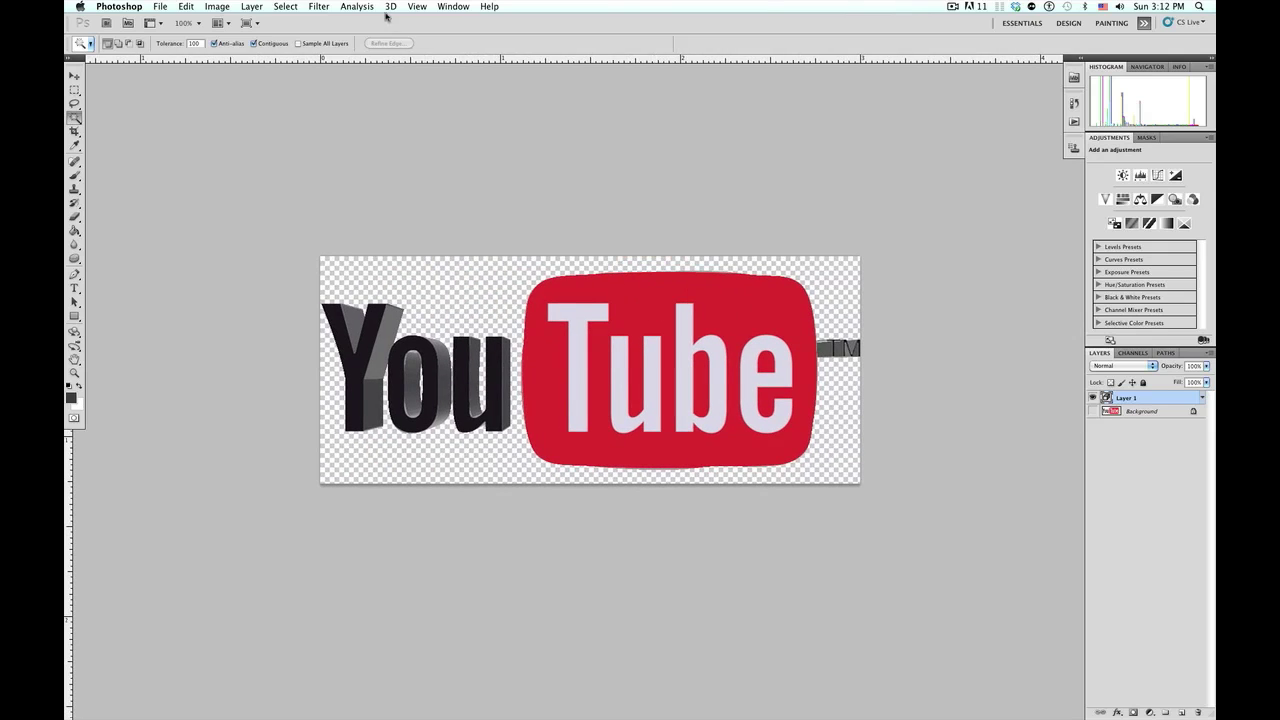
pyautogui.click(453, 6)
pyautogui.moveTo(452, 33)
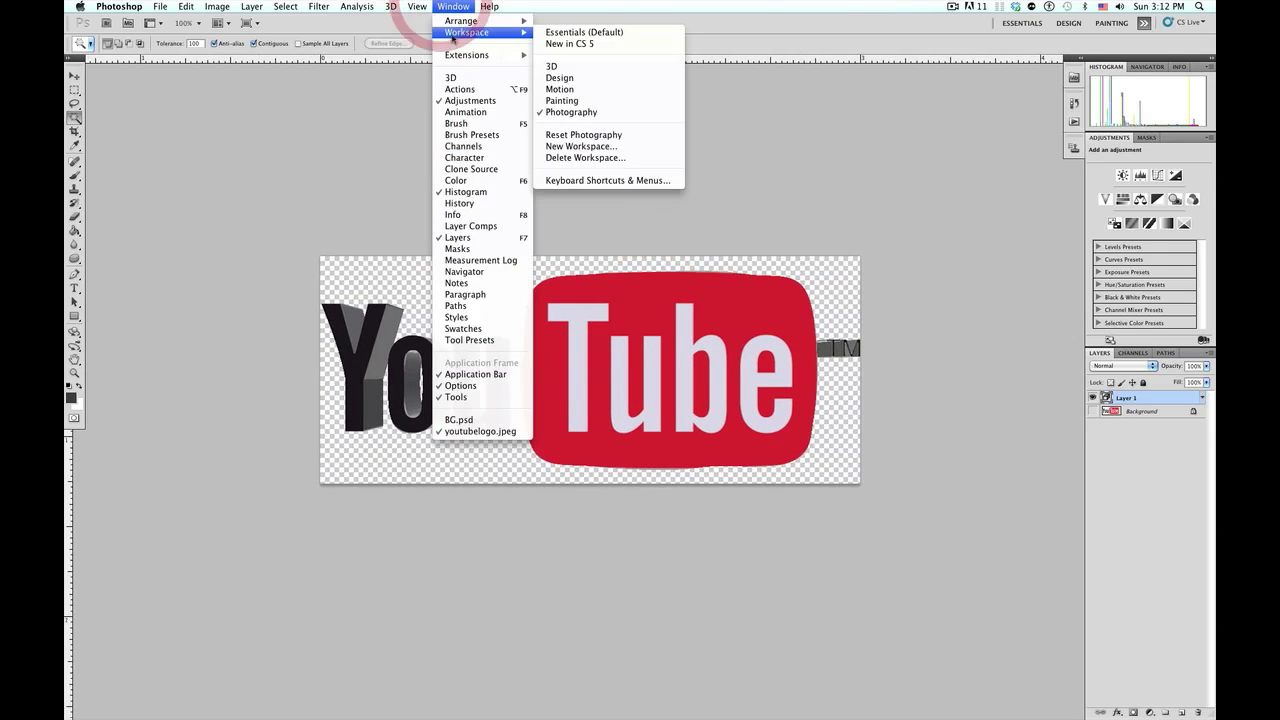
pyautogui.click(567, 68)
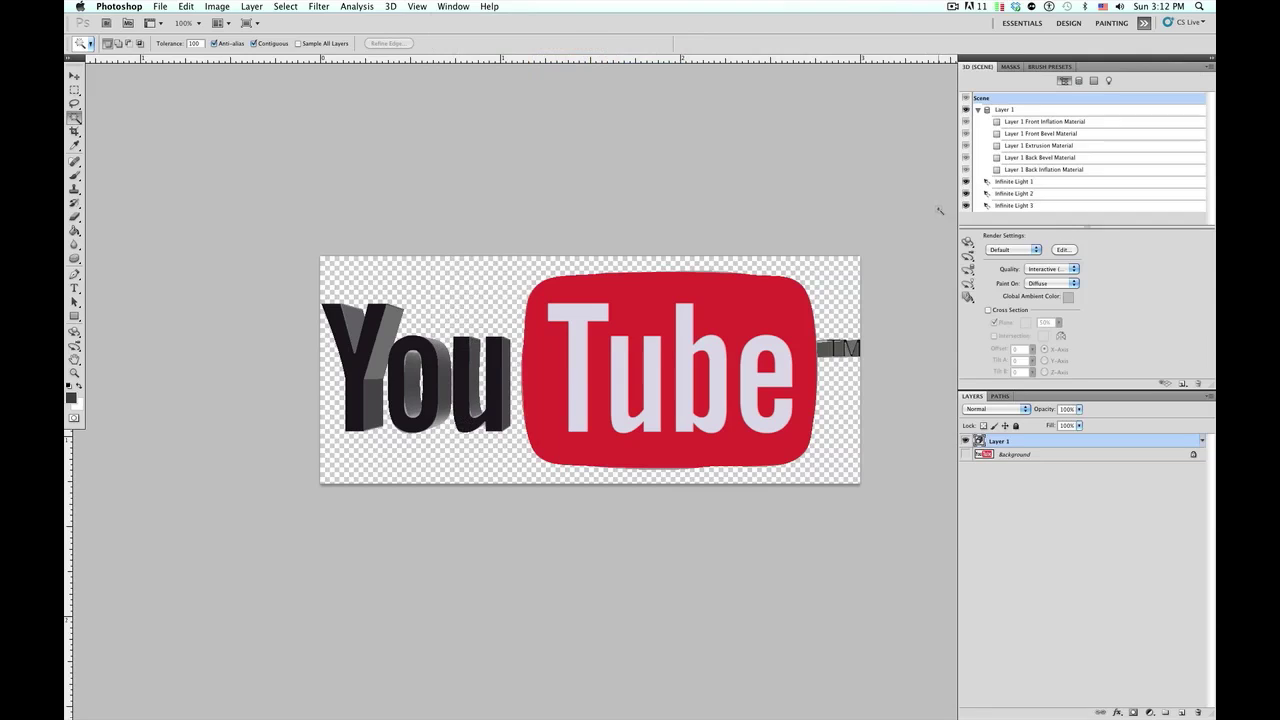
# Step: Collapse the materials of Layer 1 in the 3D scene list and set the scene's render quality to Ray Traced Draft
pyautogui.click(978, 109)
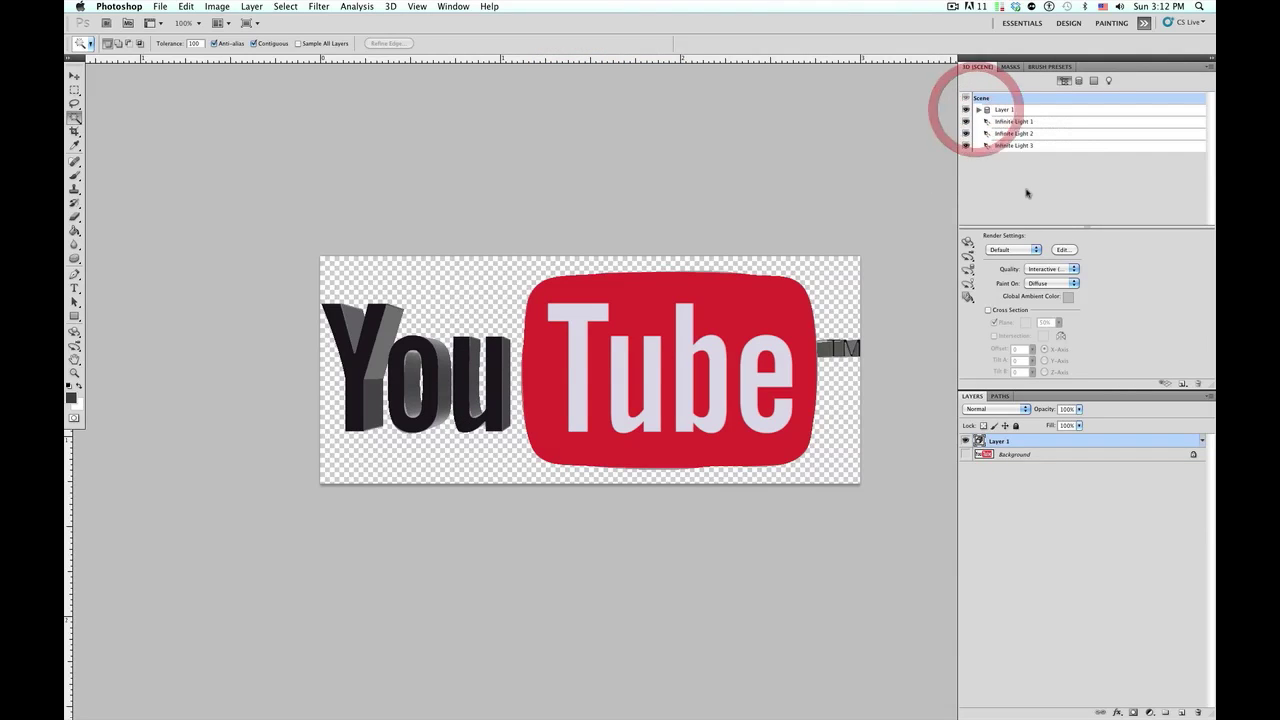
pyautogui.click(1000, 109)
pyautogui.click(1004, 122)
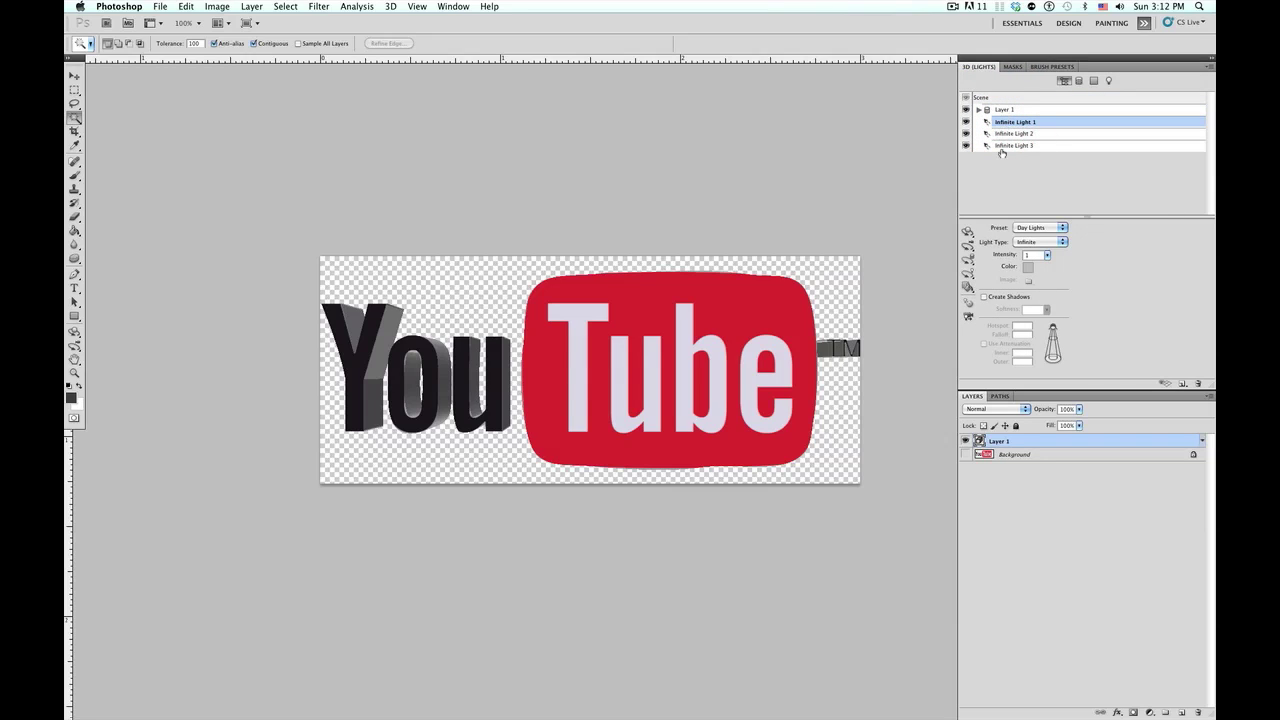
pyautogui.click(993, 97)
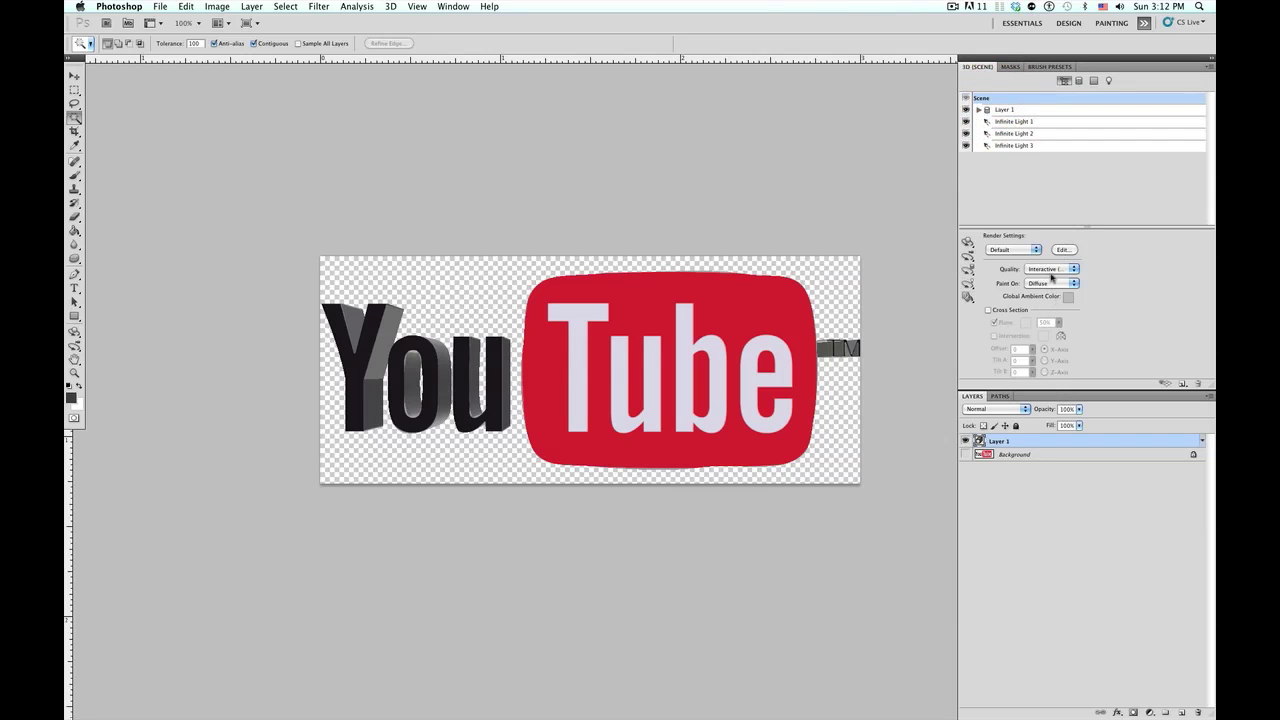
pyautogui.click(1050, 274)
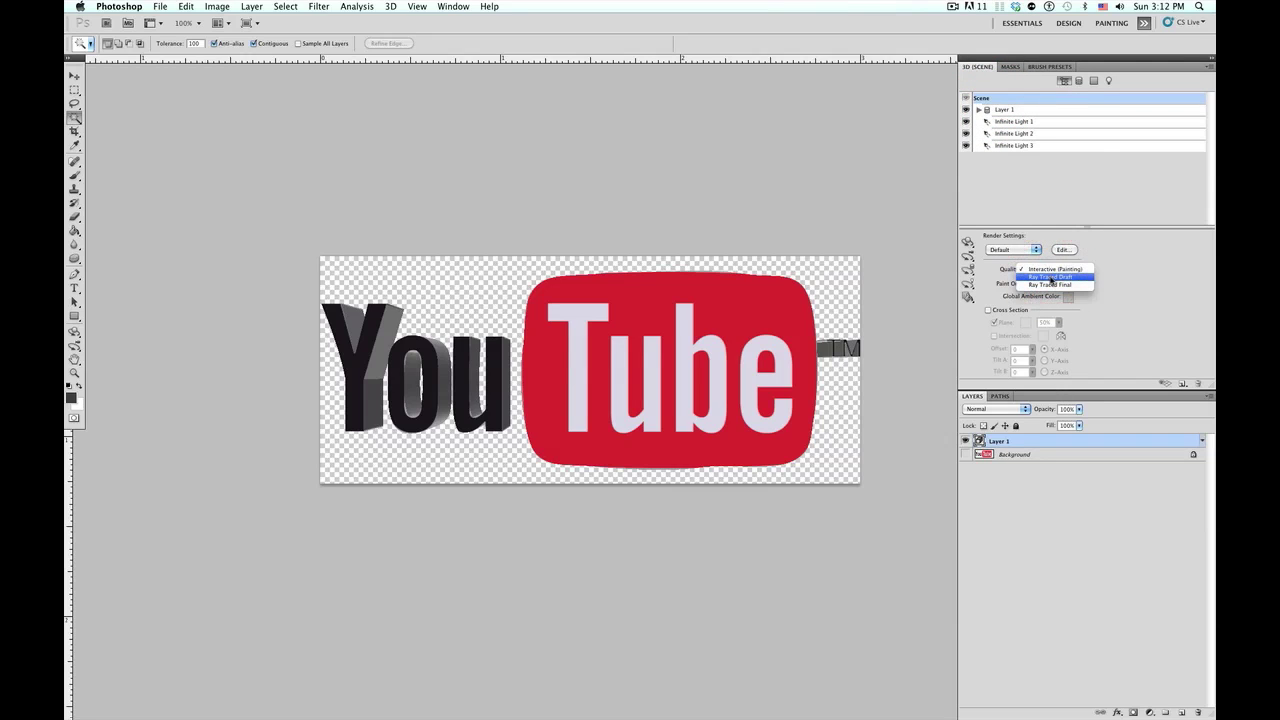
pyautogui.click(1050, 277)
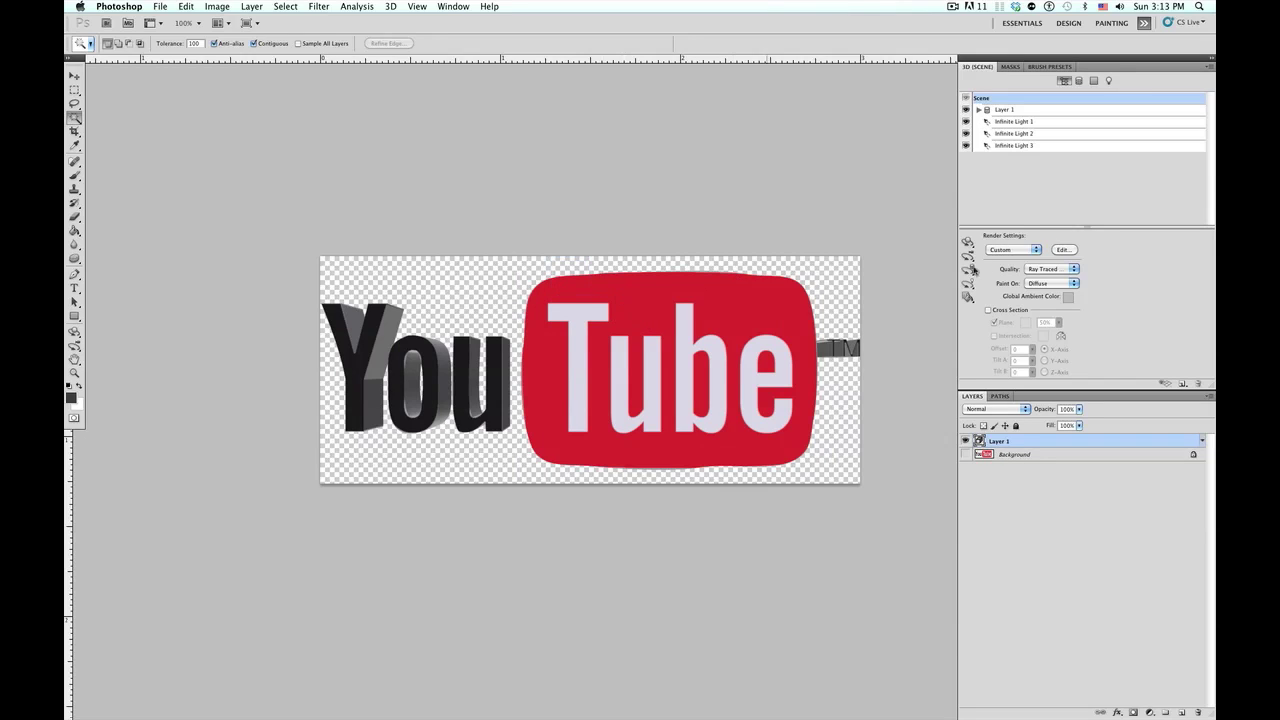
# Step: Set the scene's render quality to Interactive (Painting), then expand Layer 1's materials and select the Layer 1 Extrusion Material
pyautogui.click(1040, 269)
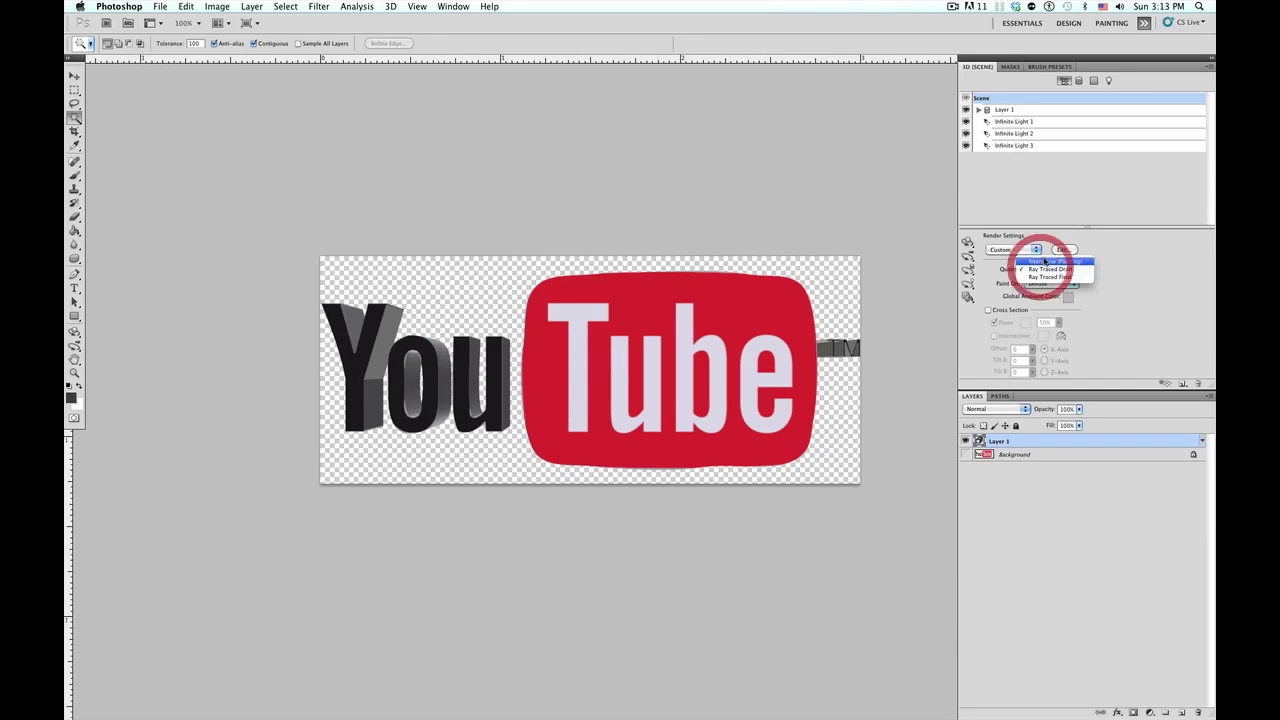
pyautogui.click(1045, 256)
pyautogui.click(1006, 112)
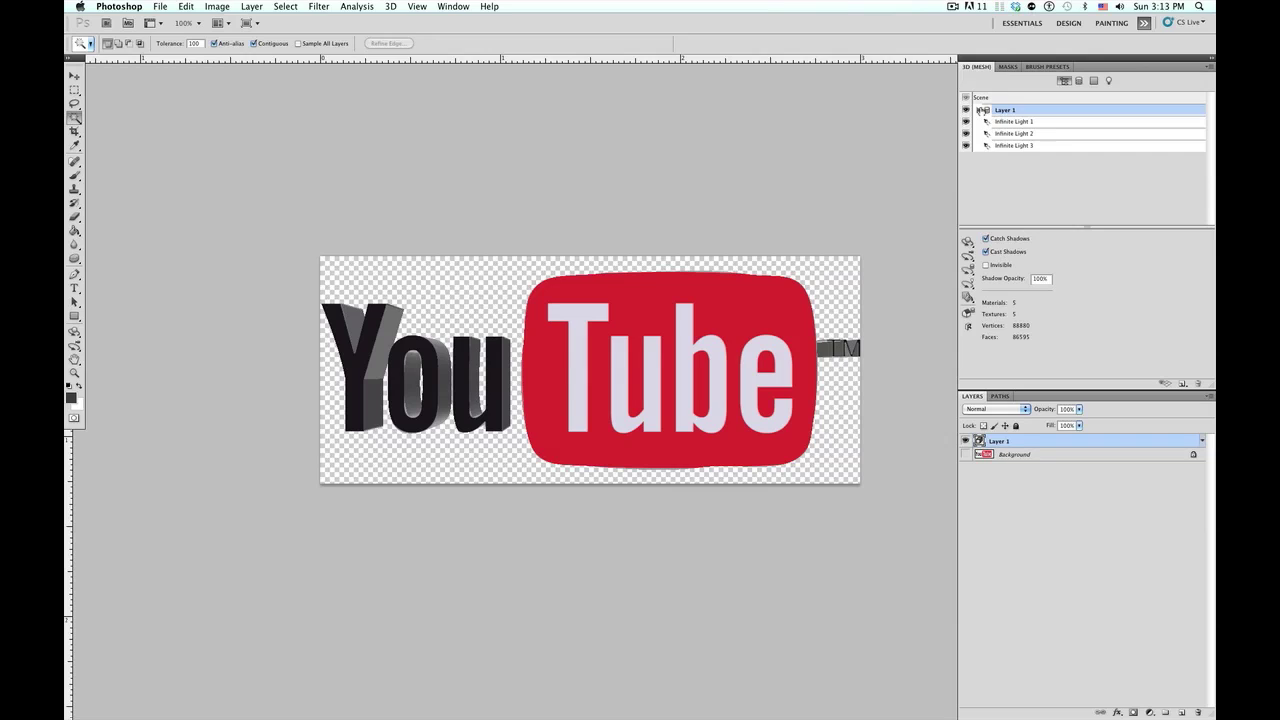
pyautogui.click(978, 110)
pyautogui.click(1036, 122)
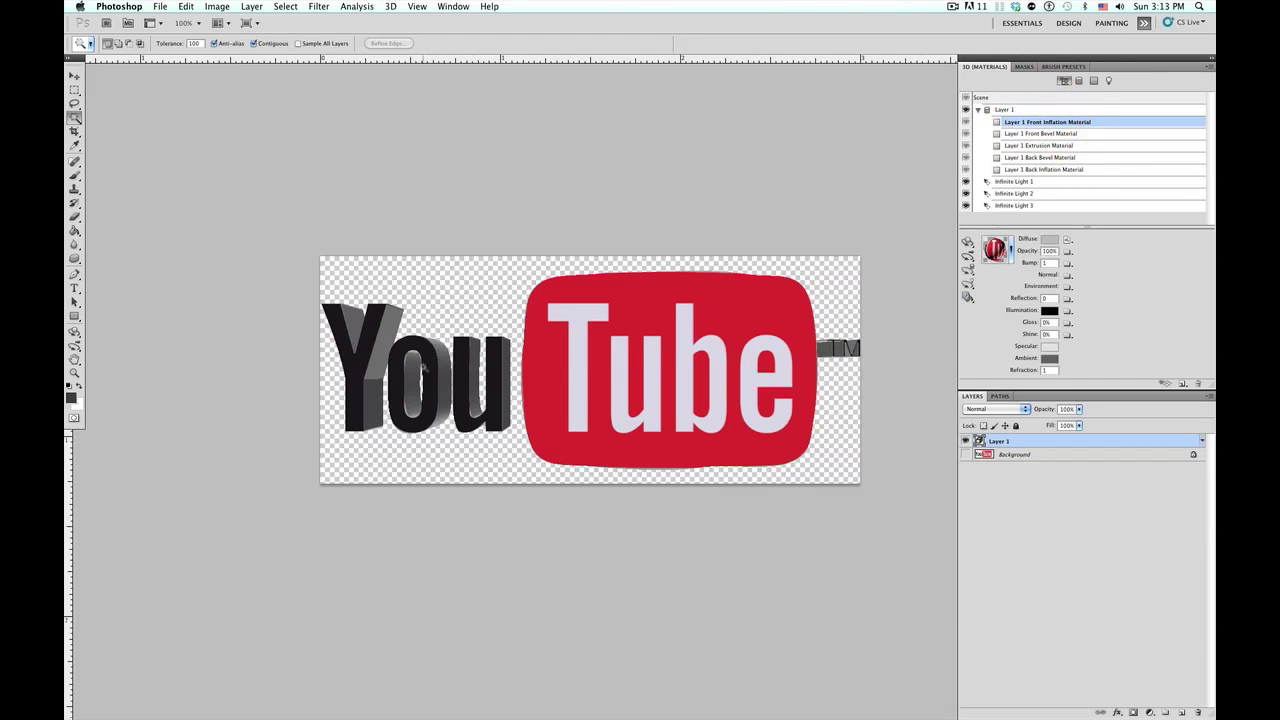
pyautogui.click(1033, 146)
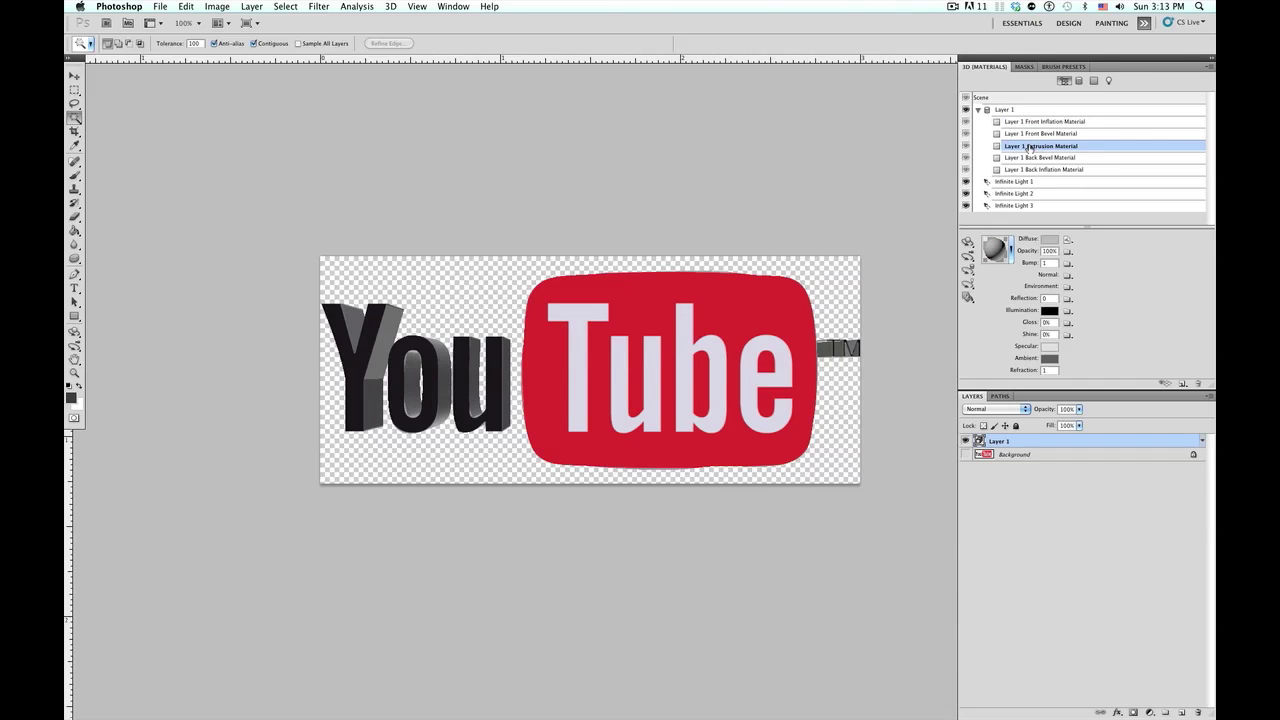
# Step: Rotate the 3D logo to about -46.3° on Z to expose its sides, and set the extrusion material's ambient color to dadada
pyautogui.click(968, 242)
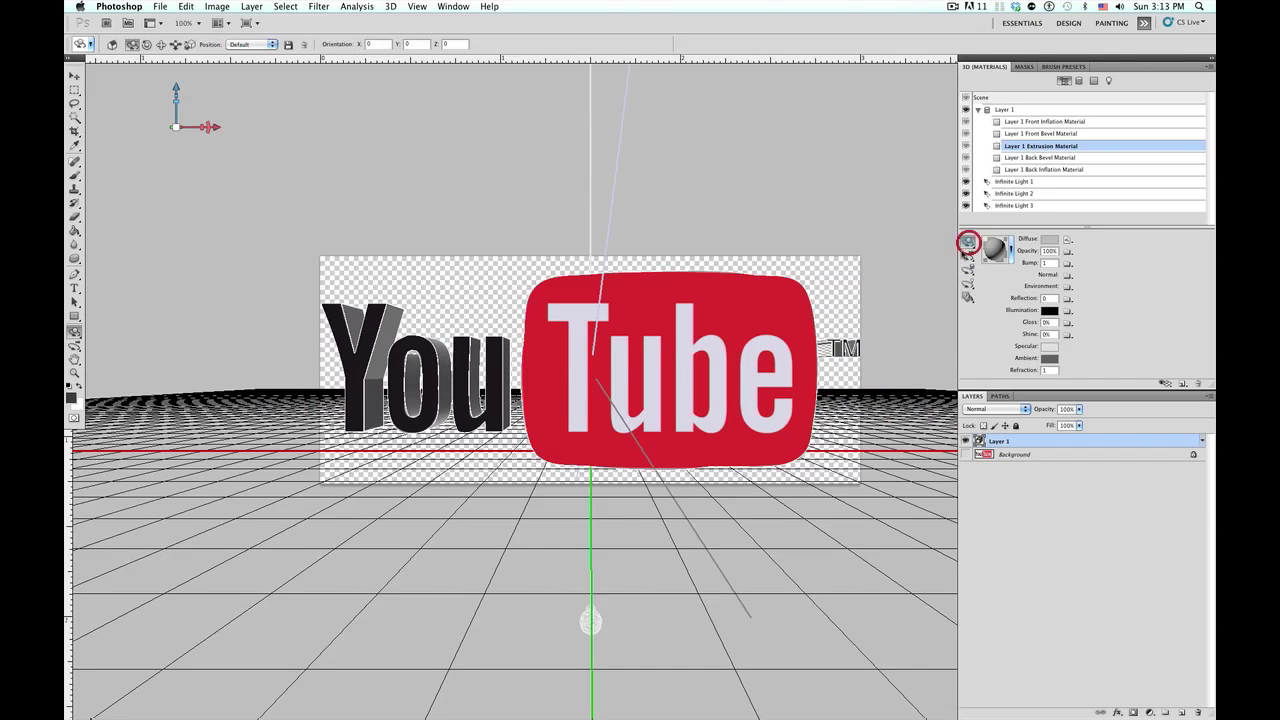
pyautogui.moveTo(641, 340); pyautogui.dragTo(766, 346)
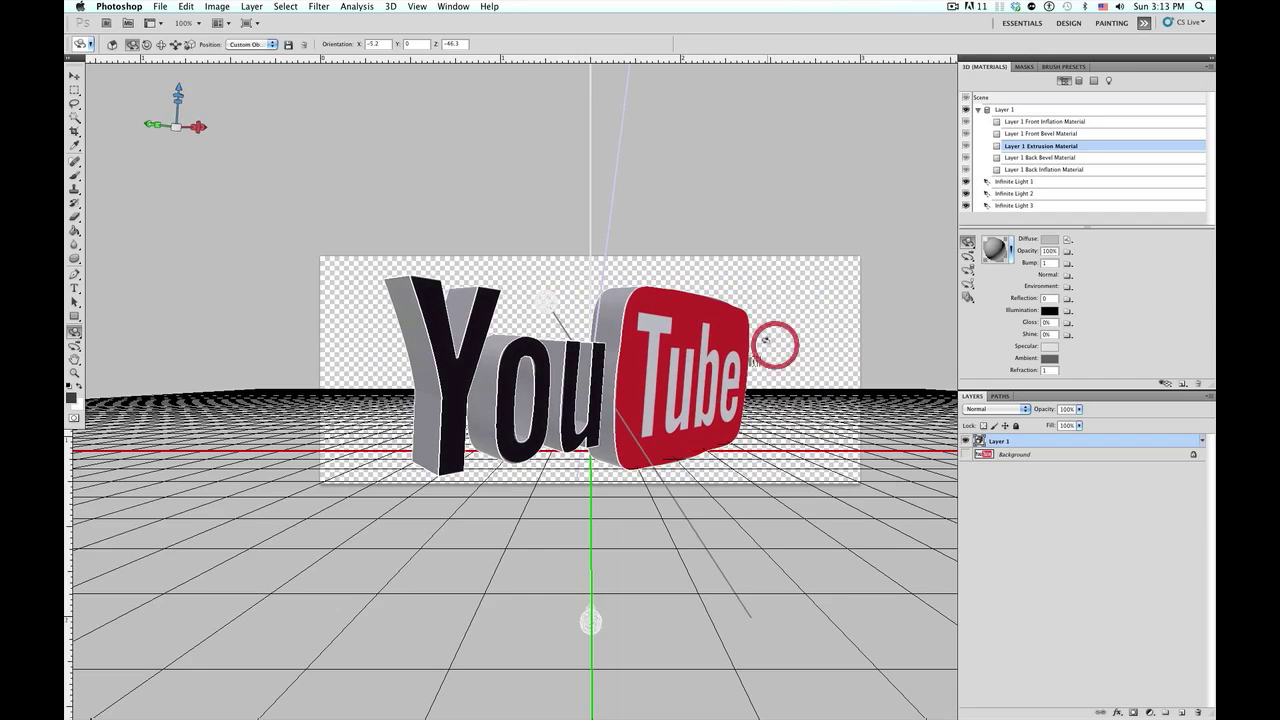
pyautogui.click(1049, 360)
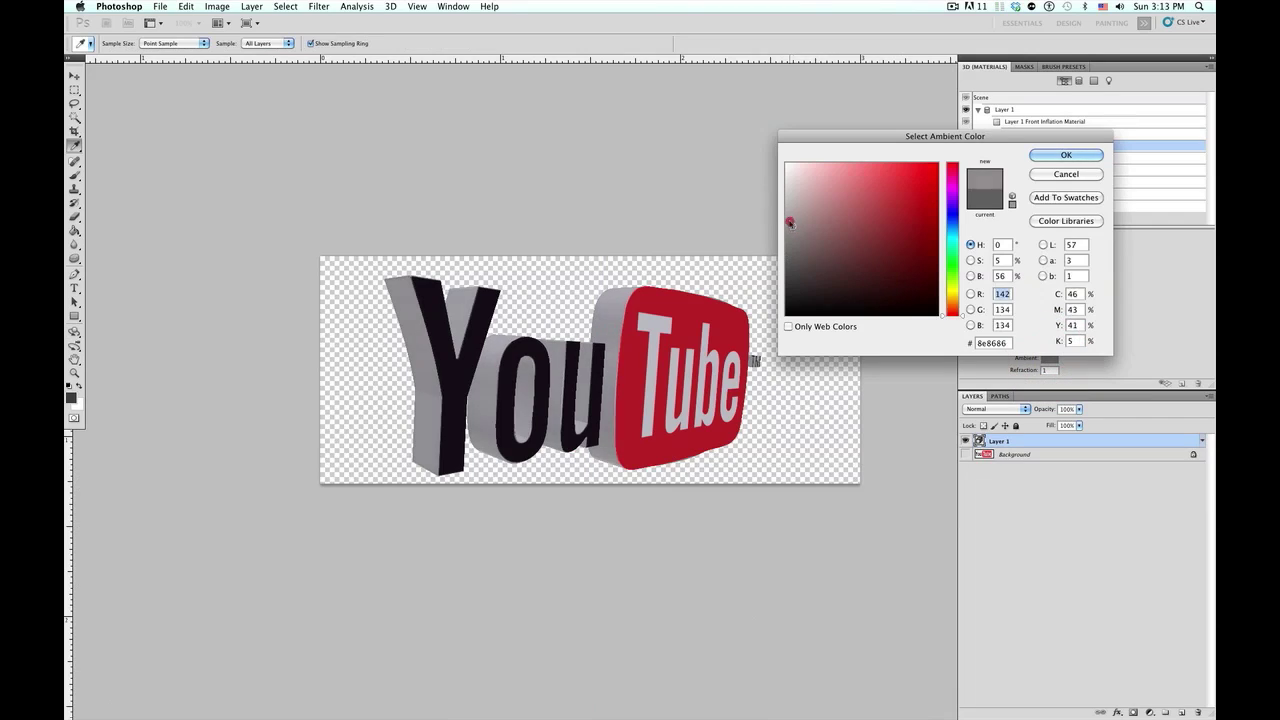
pyautogui.moveTo(785, 209); pyautogui.dragTo(784, 184)
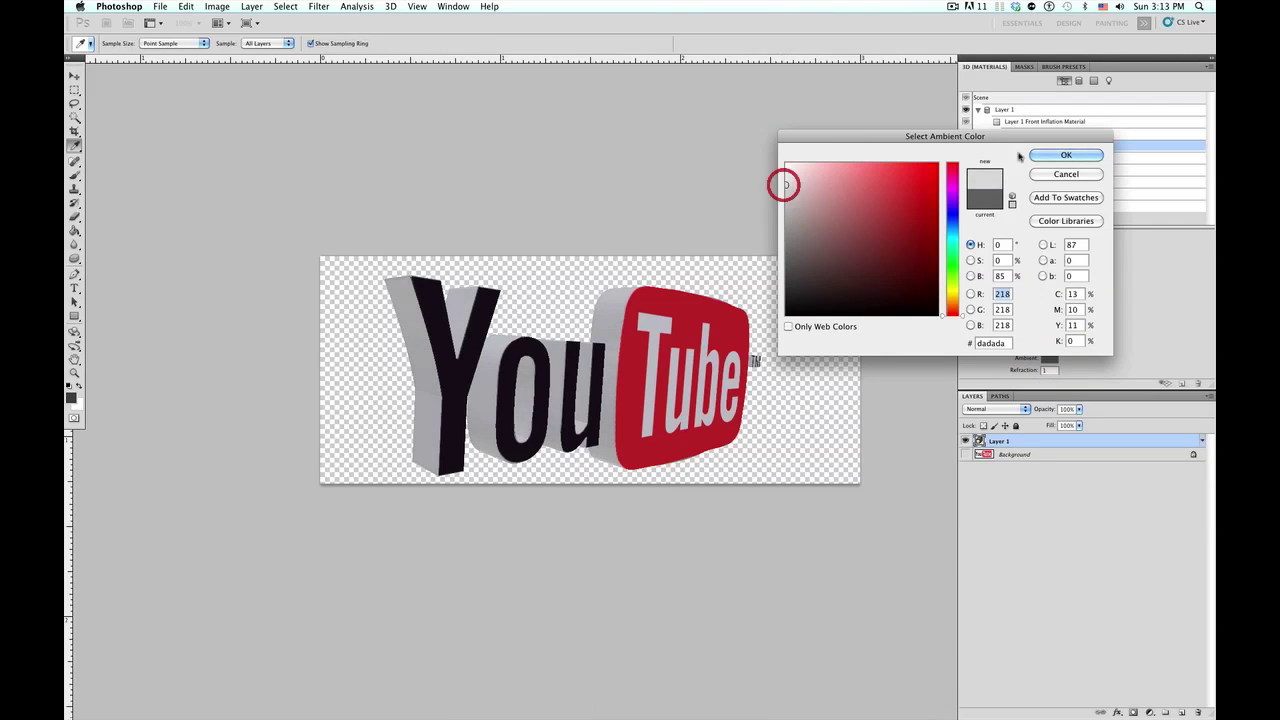
pyautogui.click(1041, 154)
pyautogui.click(1040, 264)
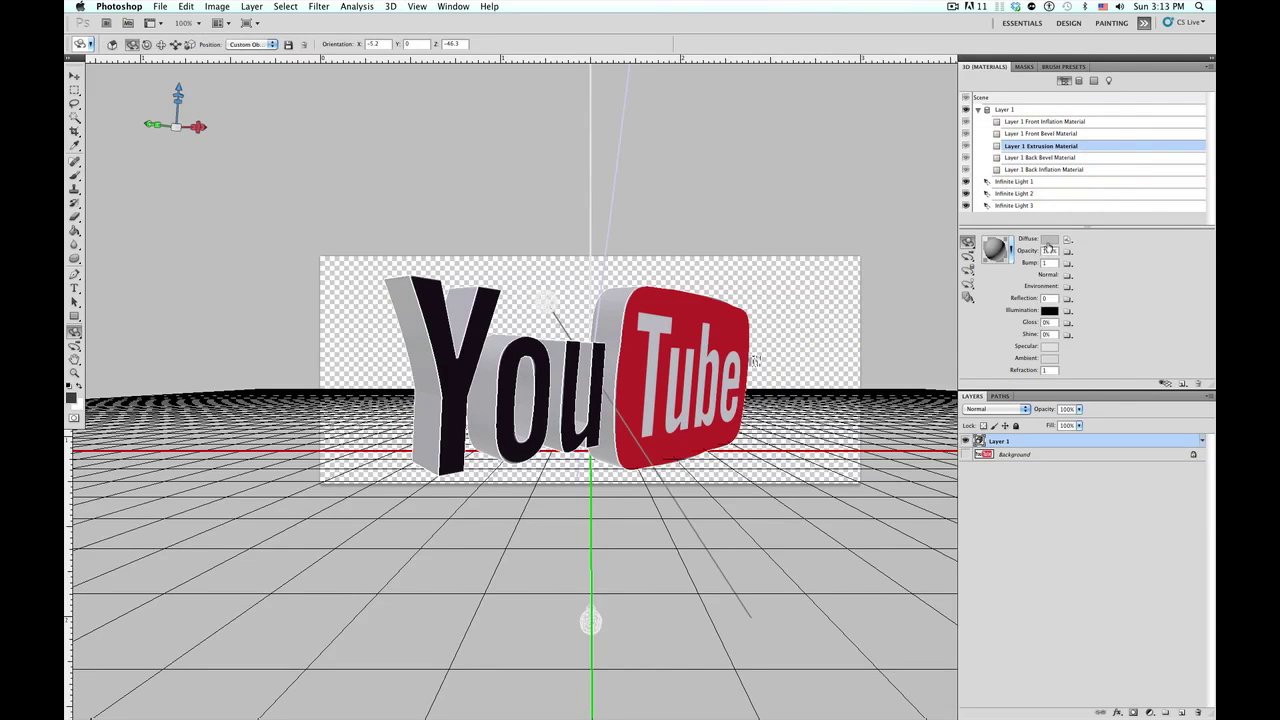
# Step: Set the diffuse color of the extrusion material to the light gray bababa
pyautogui.click(1048, 237)
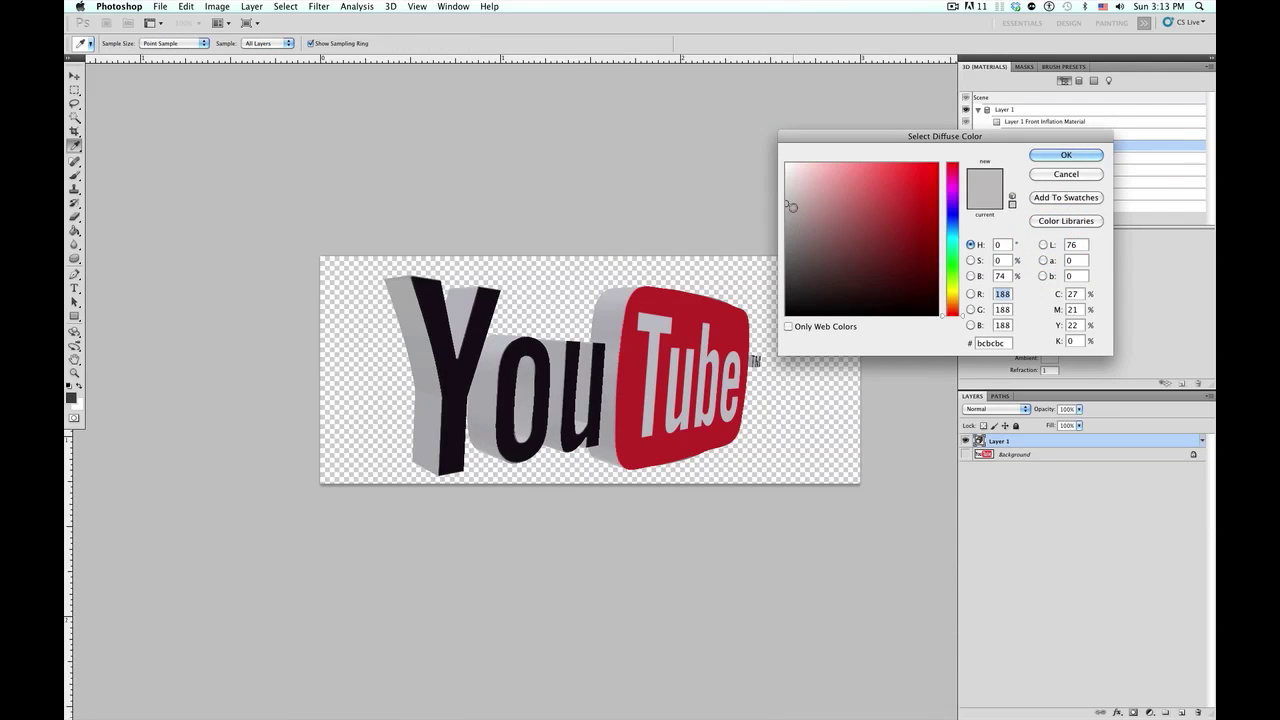
pyautogui.moveTo(787, 198); pyautogui.dragTo(780, 197)
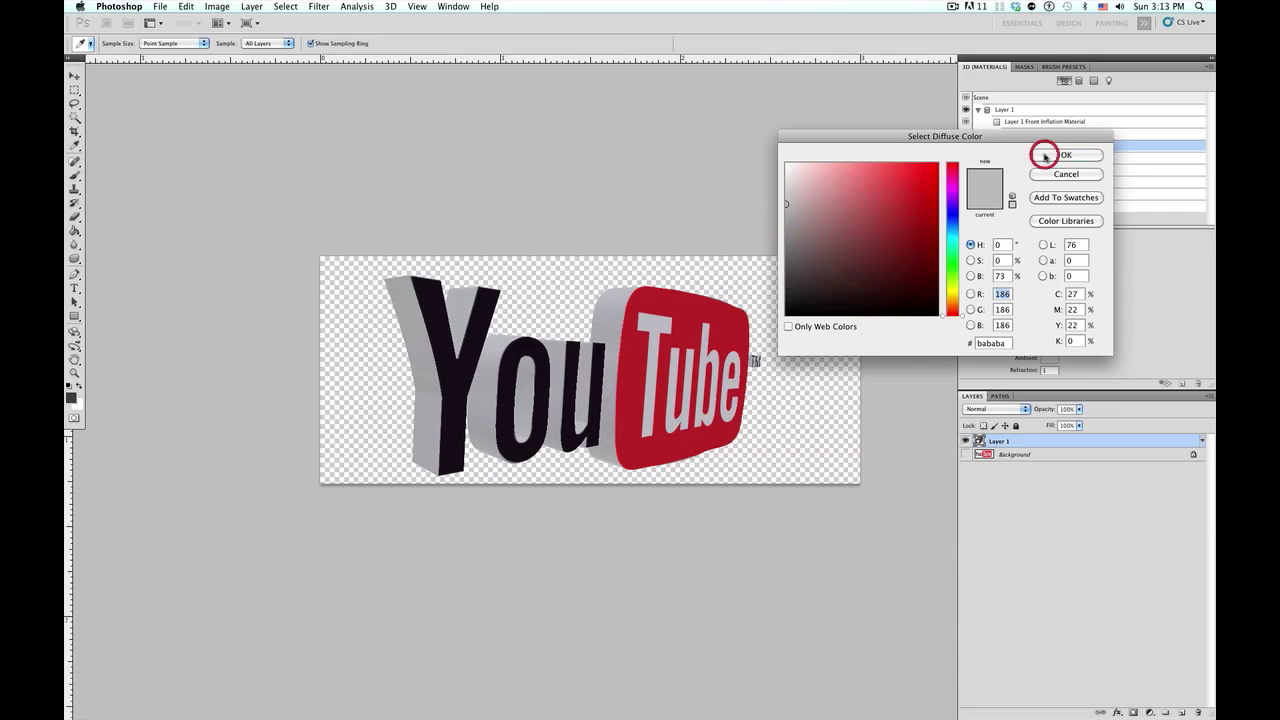
pyautogui.click(1044, 152)
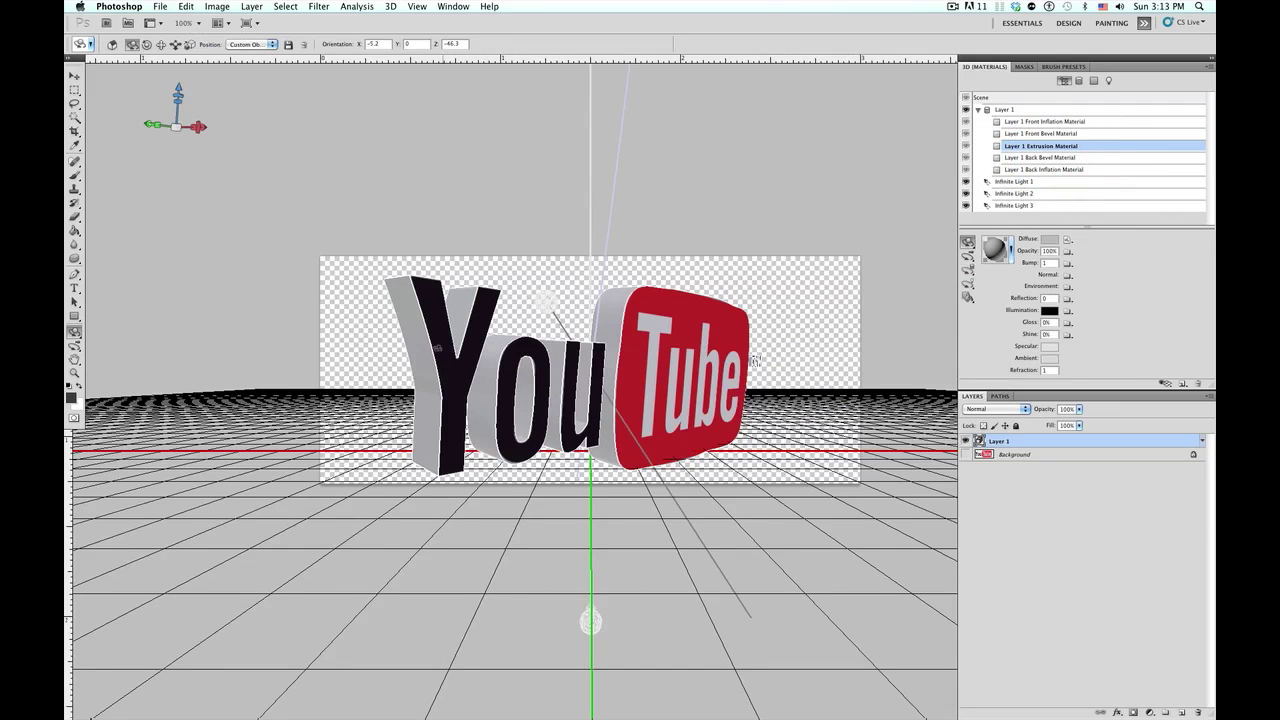
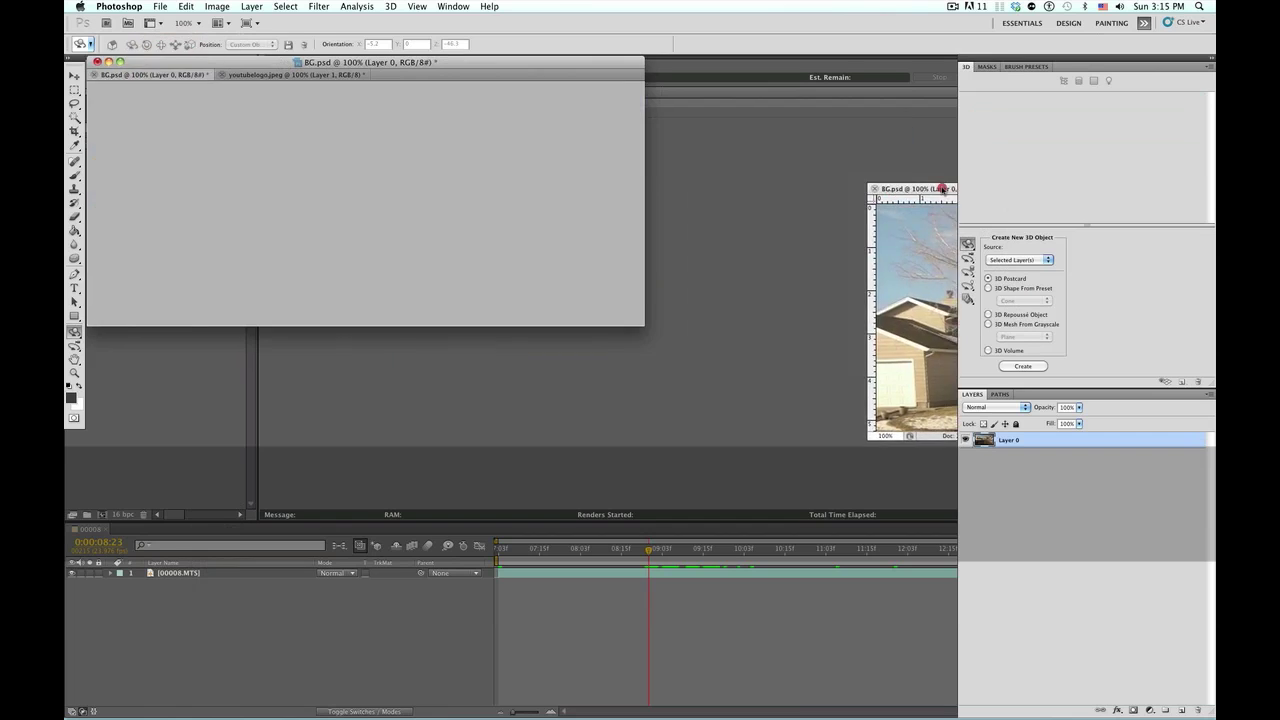
# Step: Copy the street photo layer from BG.psd into youtubelogo.jpeg, show that document full screen and place the photo below the 3D logo layer
pyautogui.press('v')
pyautogui.moveTo(792, 293); pyautogui.dragTo(604, 252)
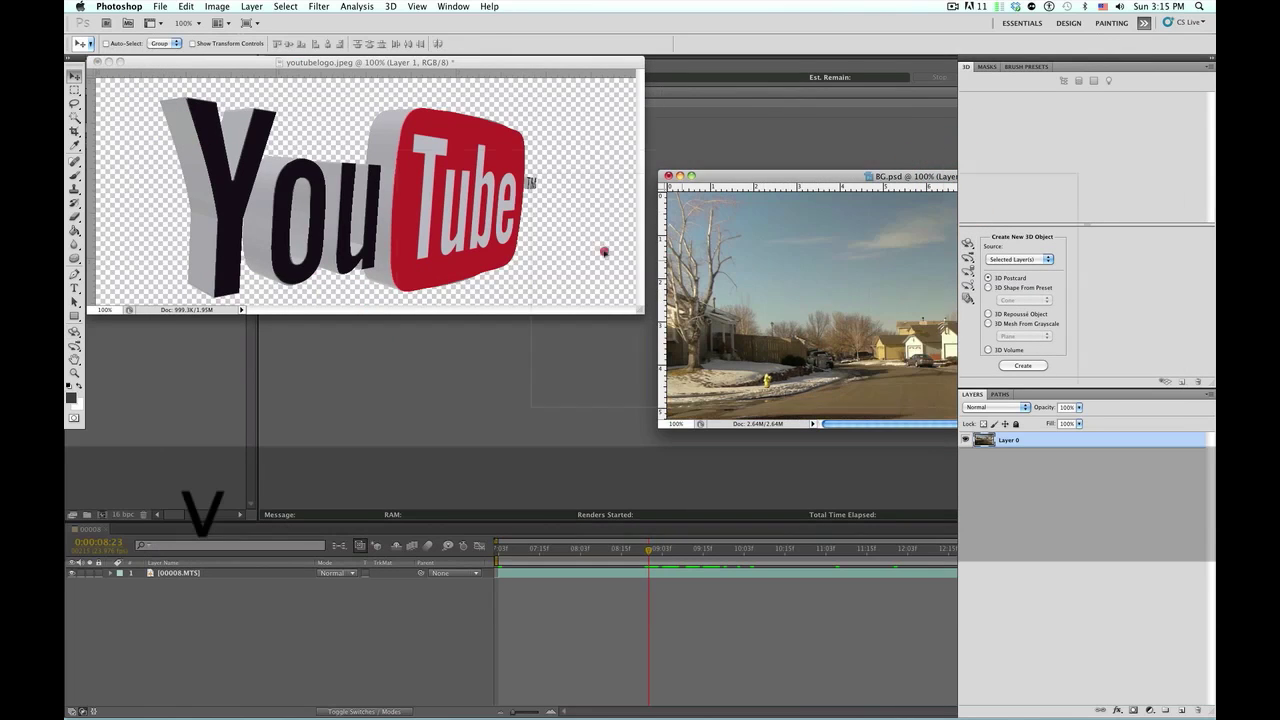
pyautogui.moveTo(238, 180); pyautogui.dragTo(266, 163)
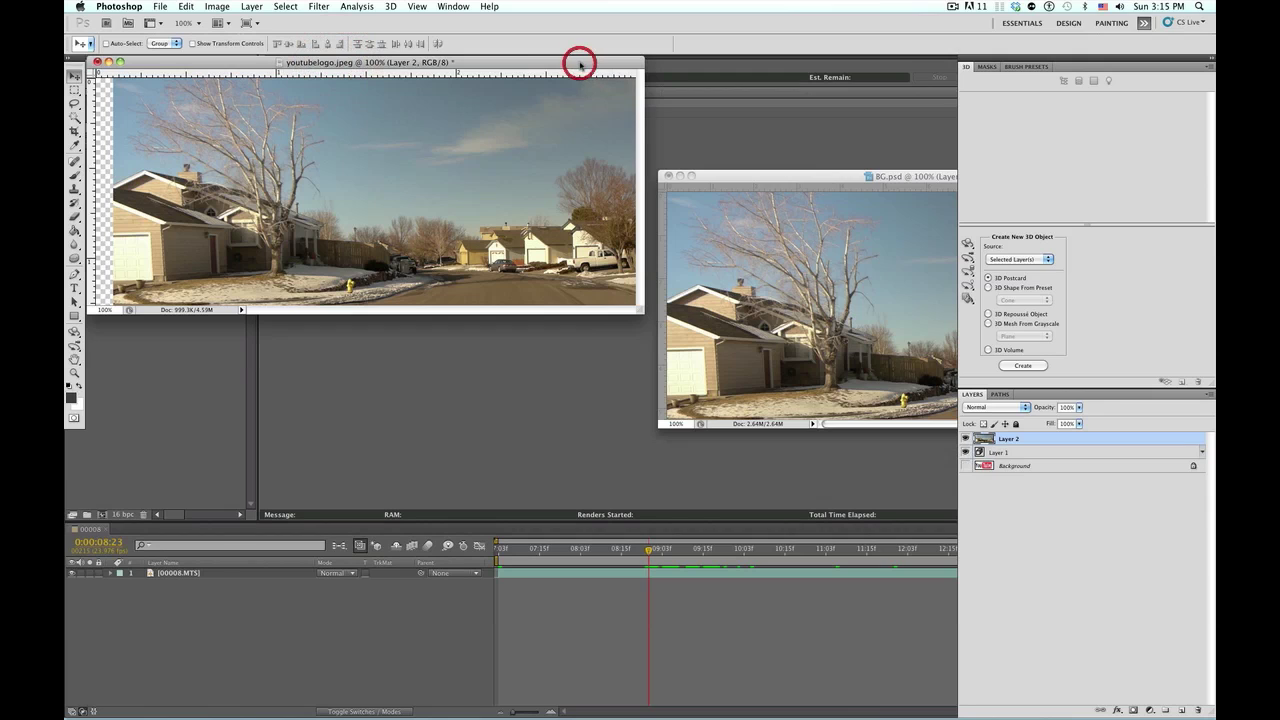
pyautogui.press('f')
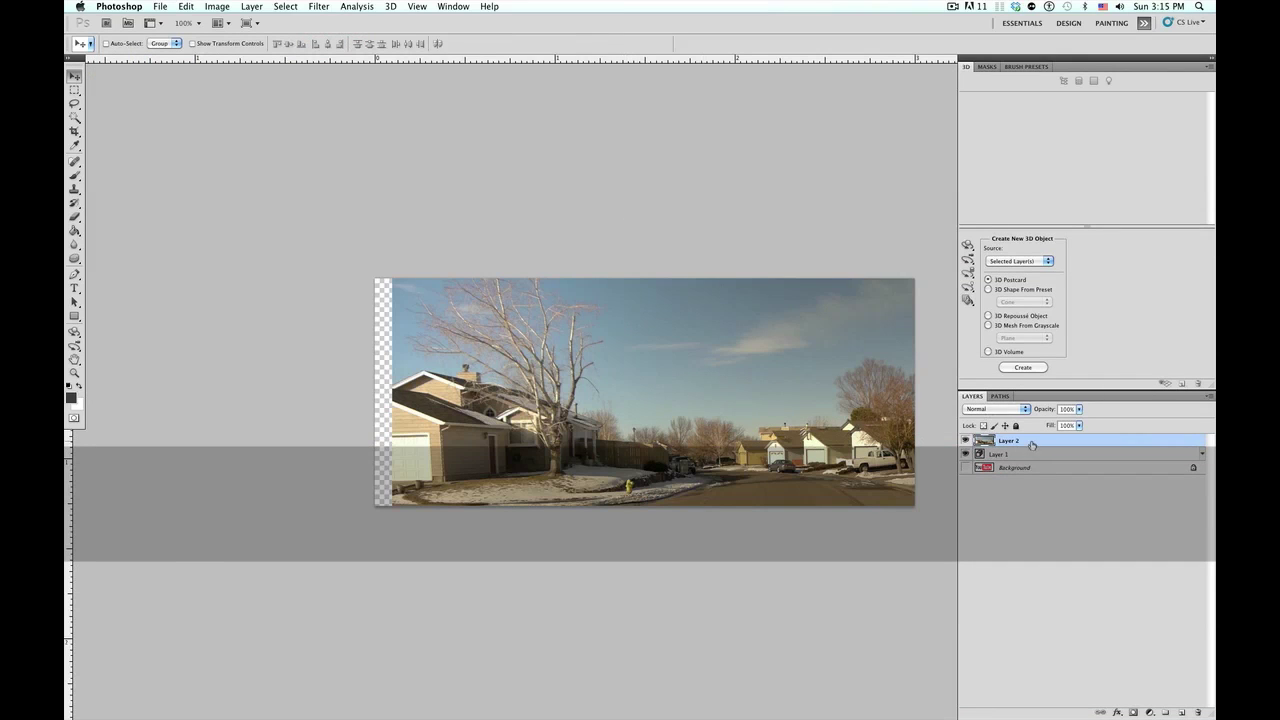
pyautogui.moveTo(1032, 444); pyautogui.dragTo(1030, 460)
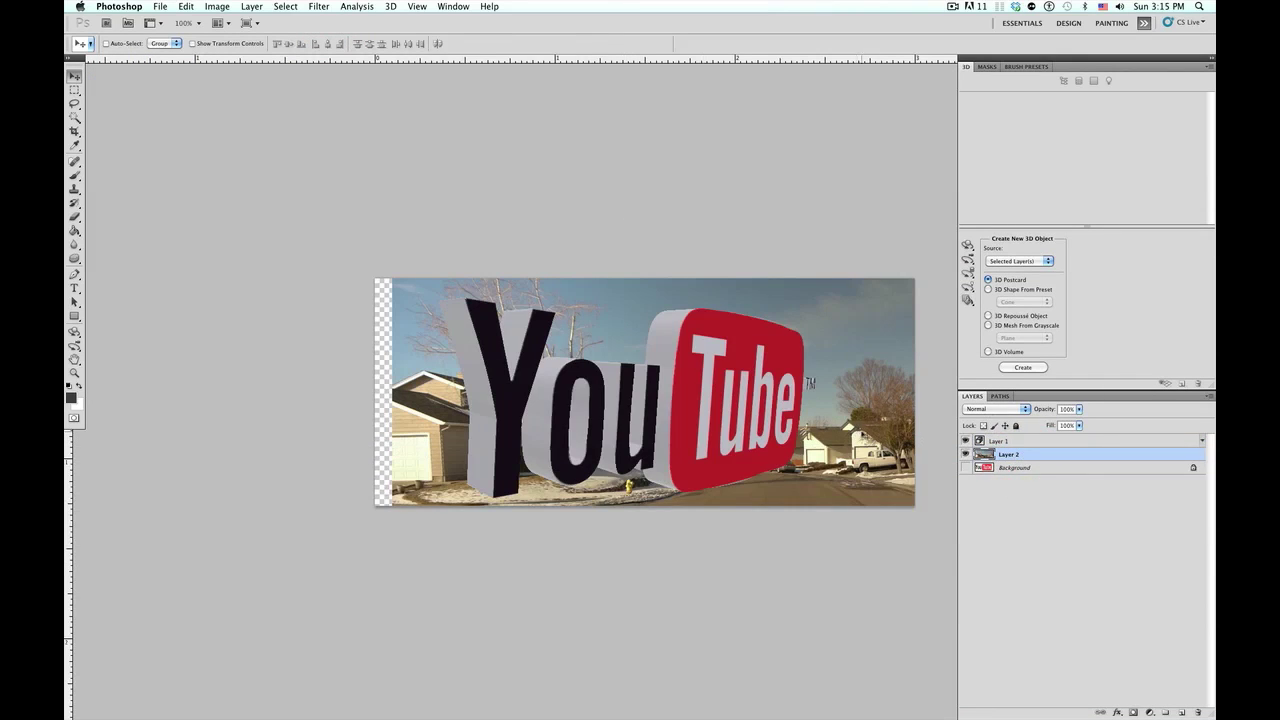
# Step: Scale the street photo on Layer 2 to 74.7% and position it to cover the canvas behind the logo
pyautogui.press('super+t')
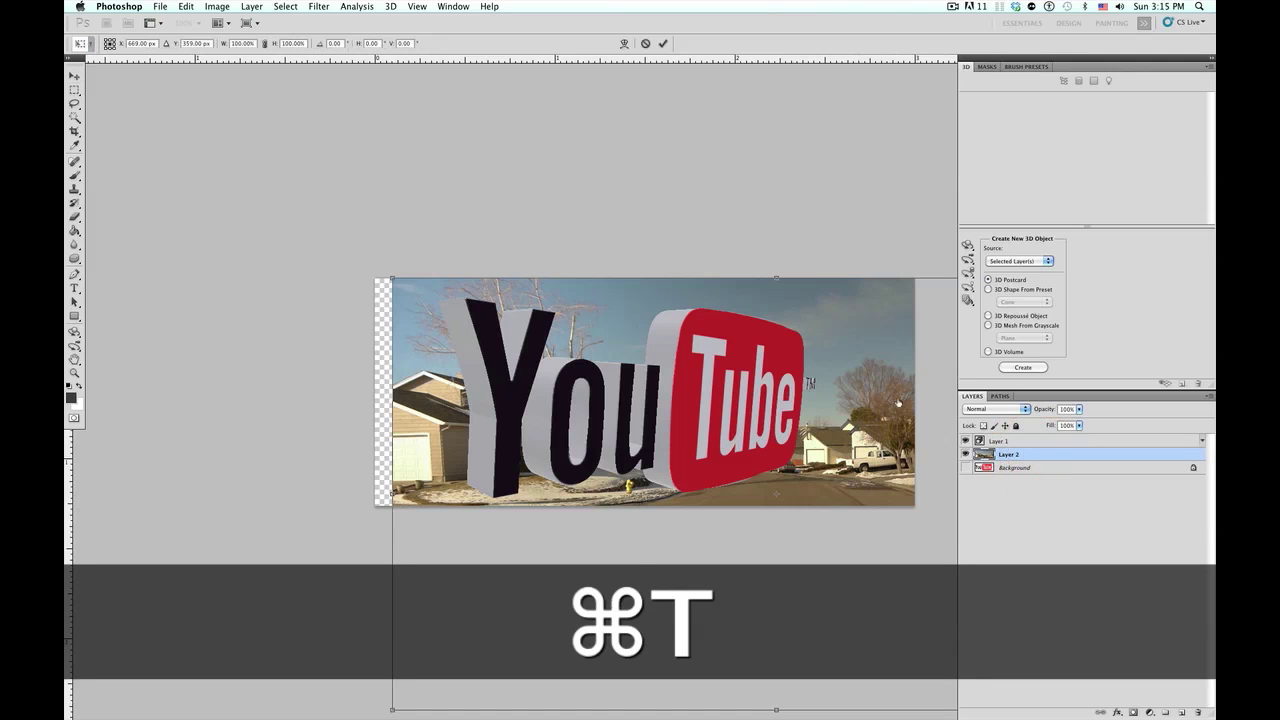
pyautogui.moveTo(792, 321); pyautogui.dragTo(671, 200)
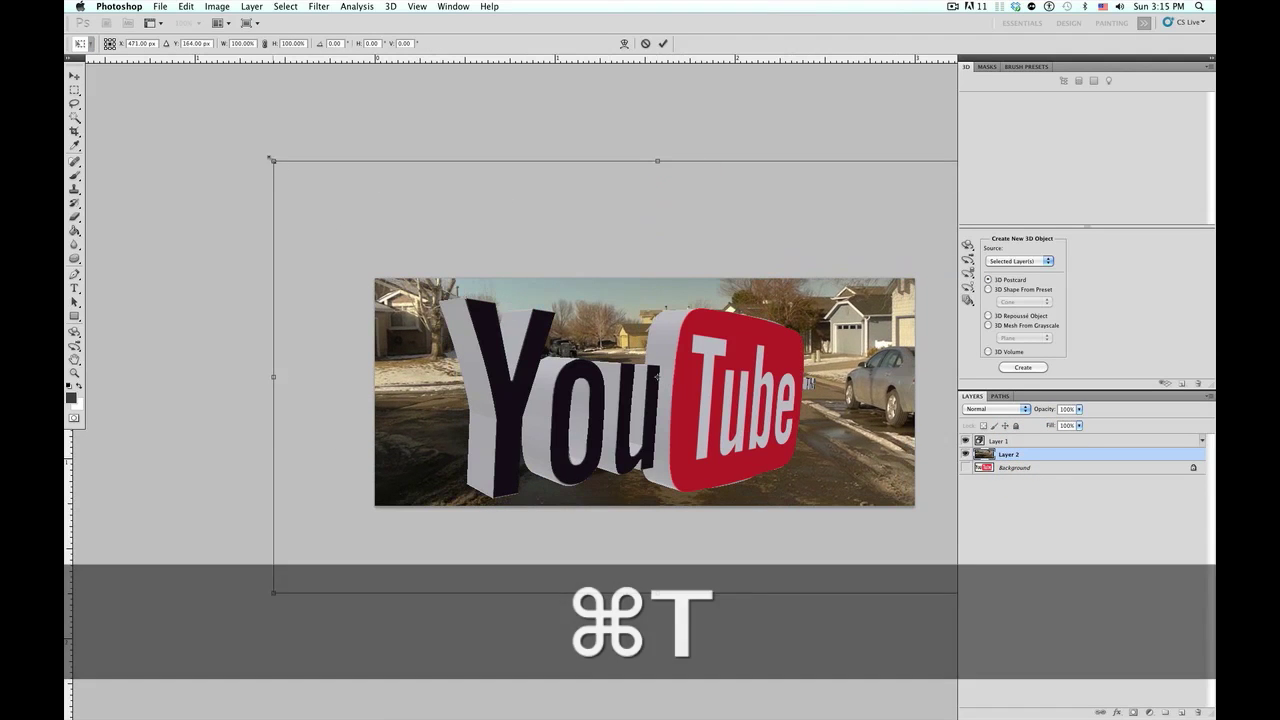
pyautogui.moveTo(272, 159); pyautogui.dragTo(352, 199)
pyautogui.moveTo(502, 316); pyautogui.dragTo(530, 329)
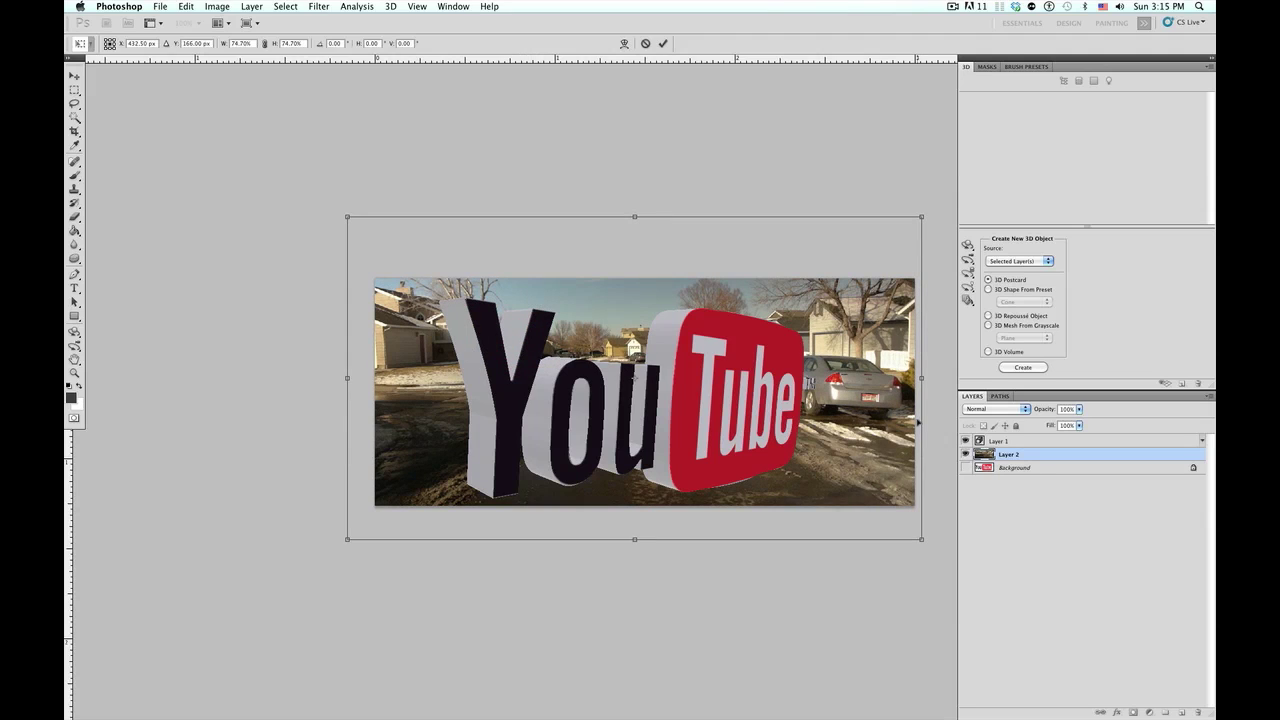
pyautogui.press('Return')
# Step: Select Layer 1 and rotate the 3D camera to an orientation of about X 265.25, Y 360, Z 175.59
pyautogui.click(1018, 441)
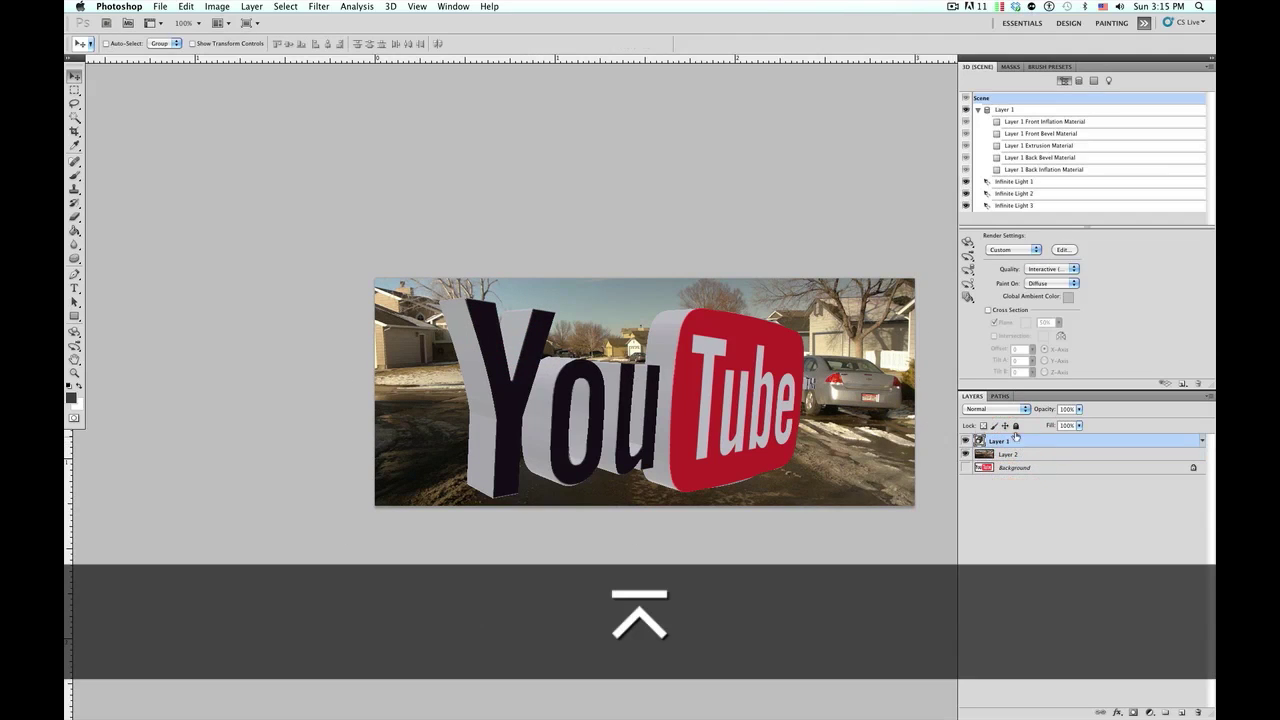
pyautogui.click(968, 268)
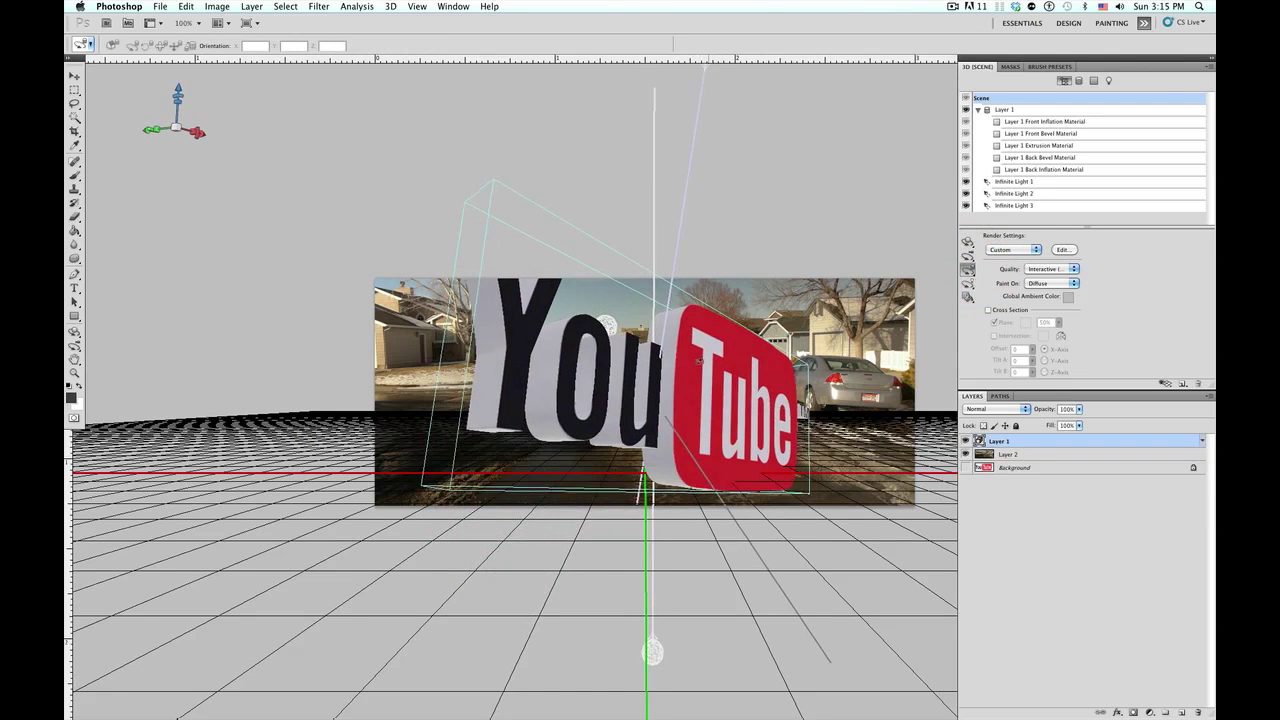
pyautogui.click(968, 297)
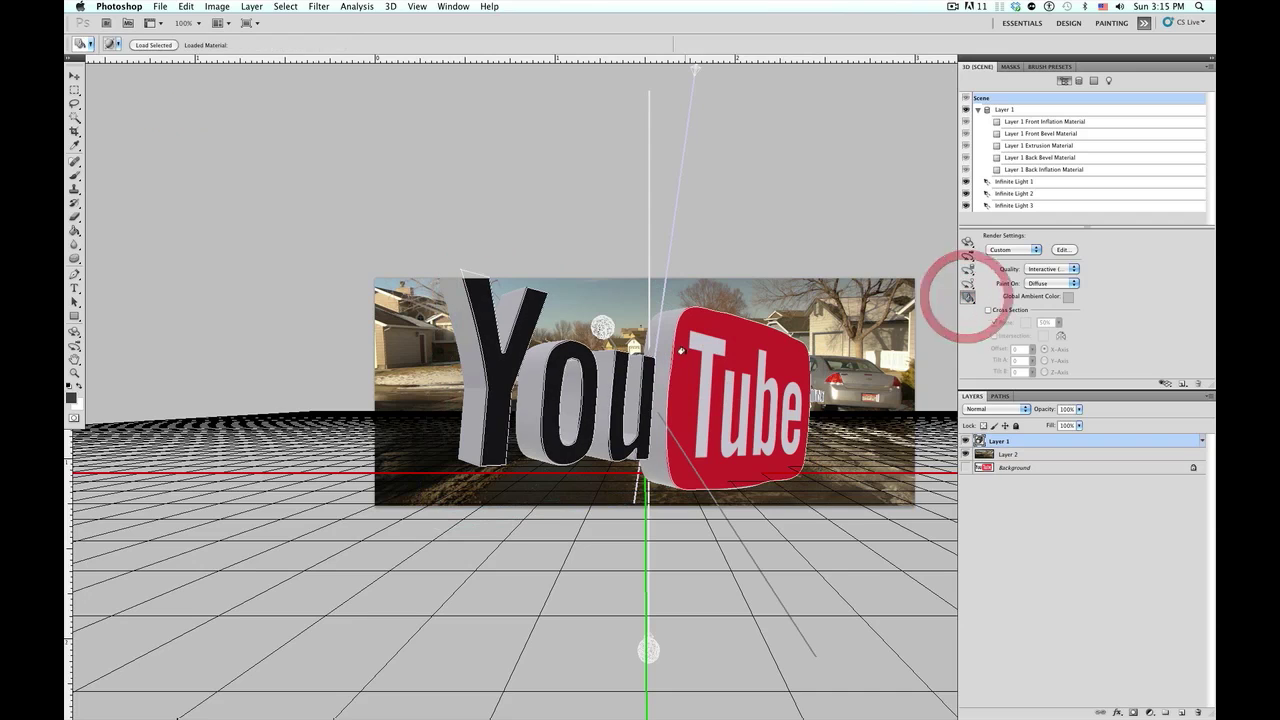
pyautogui.click(966, 254)
pyautogui.moveTo(780, 415); pyautogui.dragTo(746, 388)
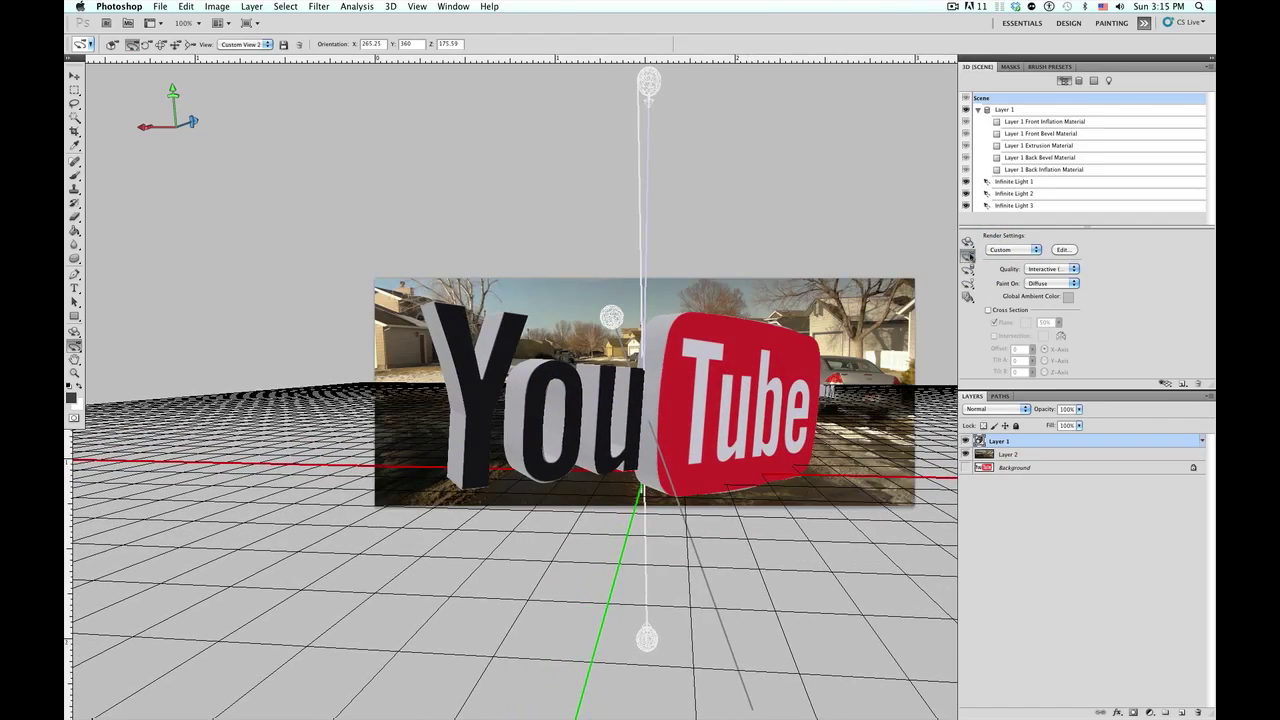
# Step: Rotate the logo mesh to face the camera more directly, and adjust the object's orientation to about X -5.9, Y -0.6, Z -46.7
pyautogui.click(967, 269)
pyautogui.moveTo(659, 384); pyautogui.dragTo(540, 388)
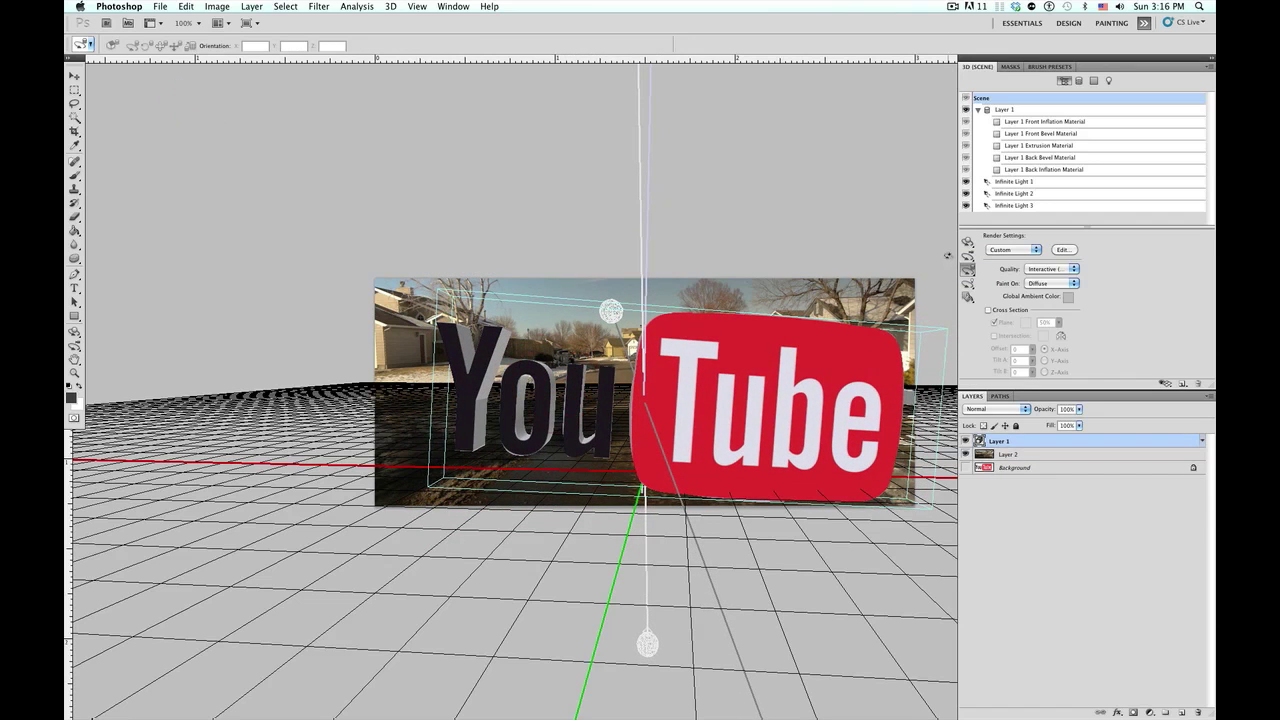
pyautogui.click(967, 241)
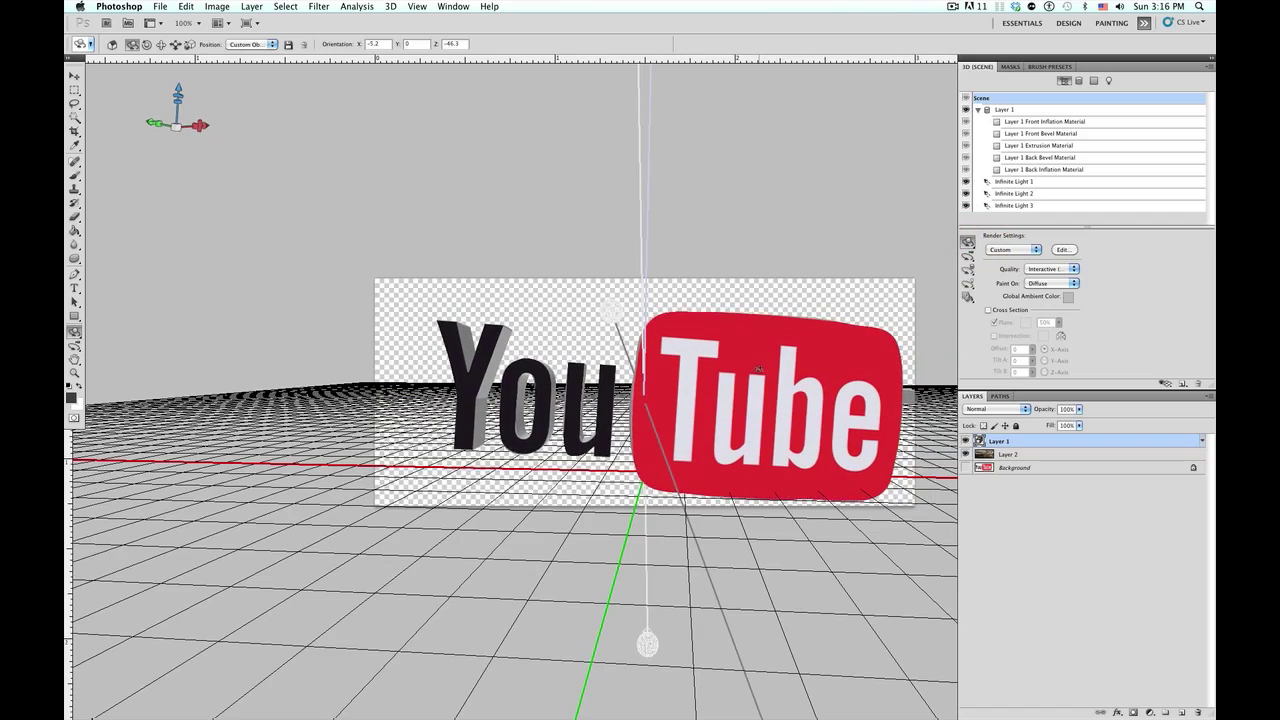
pyautogui.moveTo(757, 368); pyautogui.dragTo(762, 370)
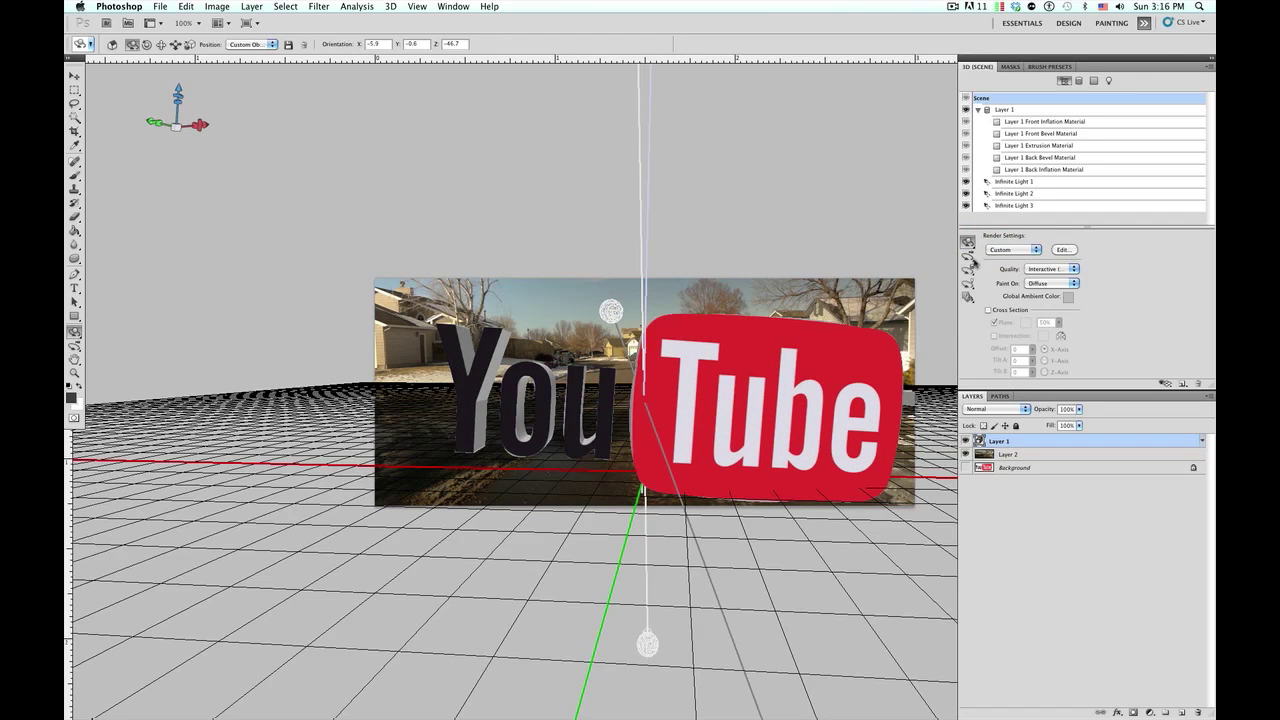
# Step: Move the camera back from the logo with the 3D Walk Camera Tool so the logo appears smaller in the street
pyautogui.click(969, 243)
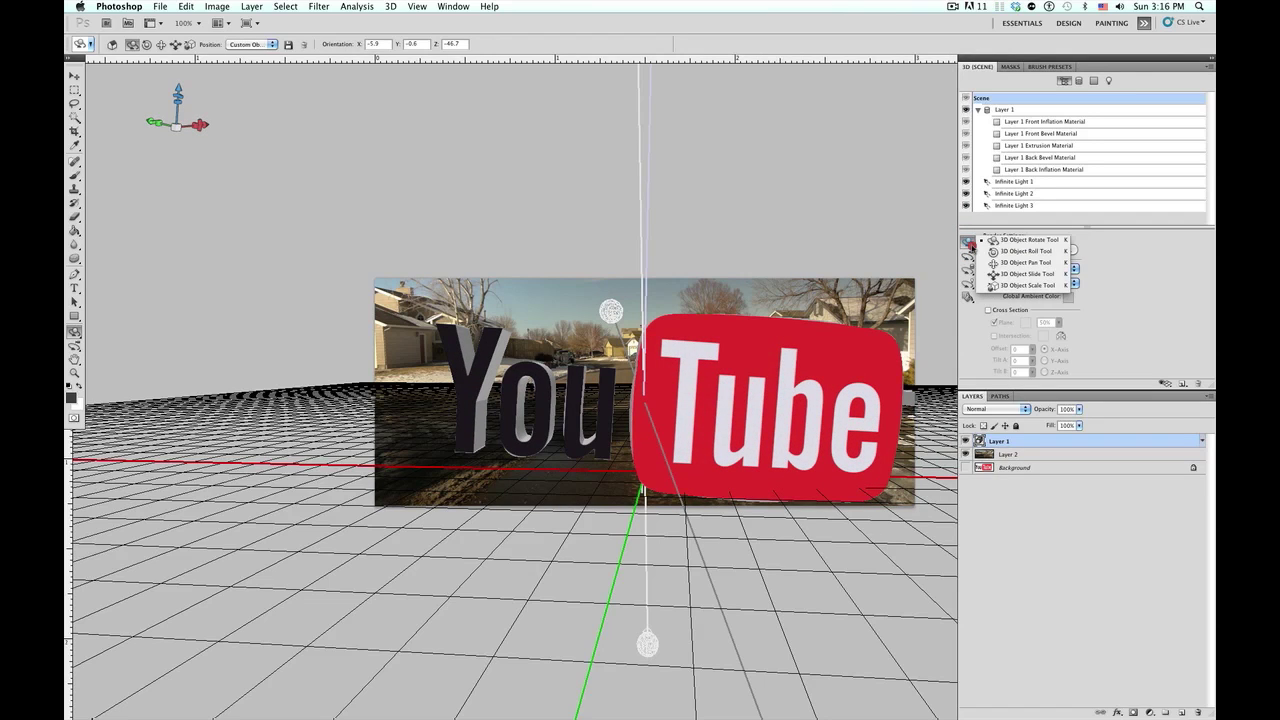
pyautogui.moveTo(970, 246)
pyautogui.mouseDown()
pyautogui.moveTo(1140, 249)
pyautogui.moveTo(966, 262)
pyautogui.mouseUp()
pyautogui.click(966, 260)
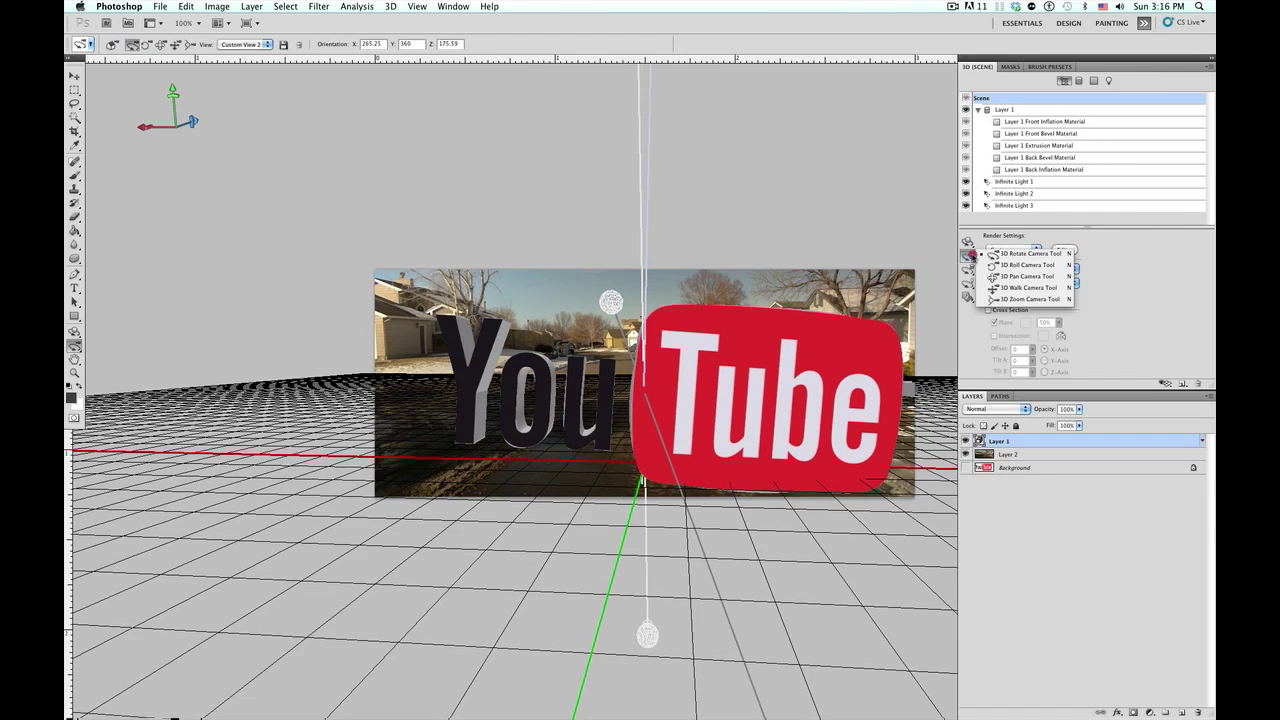
pyautogui.click(1000, 287)
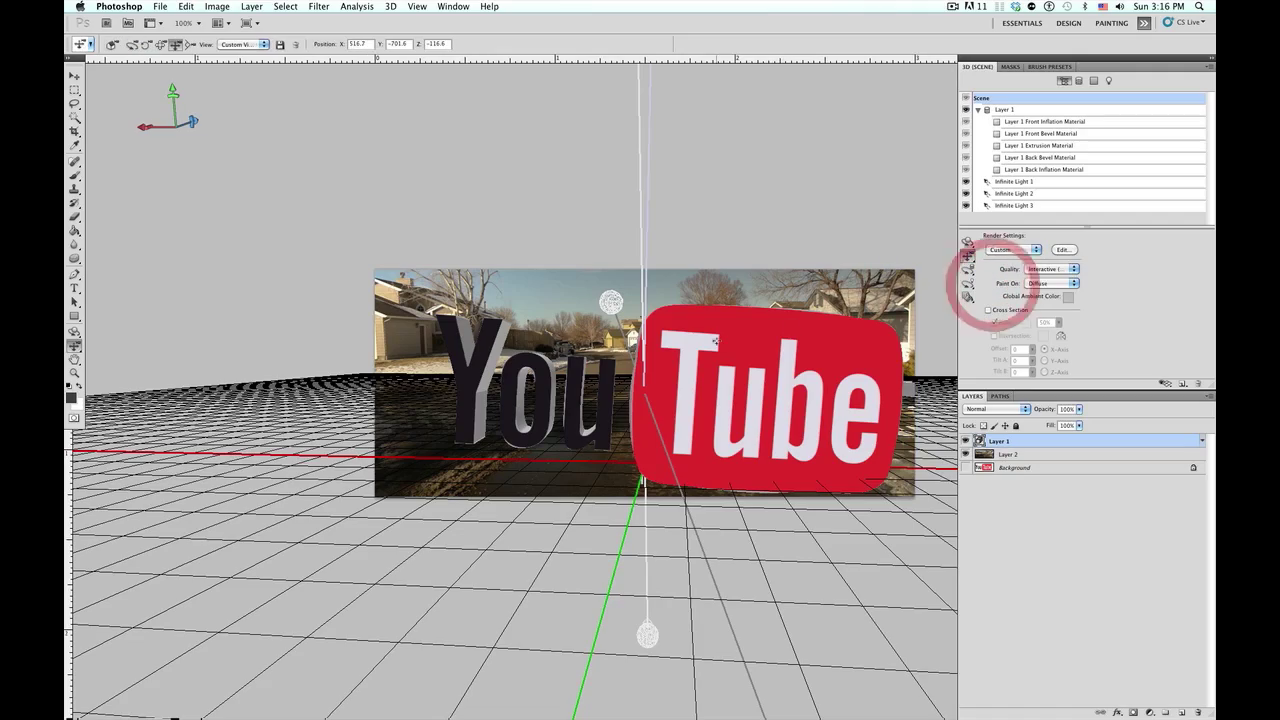
pyautogui.moveTo(760, 400); pyautogui.dragTo(724, 401)
# Step: Level the logo with the 3D Object Roll Tool to an orientation of about X -4.1, Y -2.4, Z -47
pyautogui.click(967, 242)
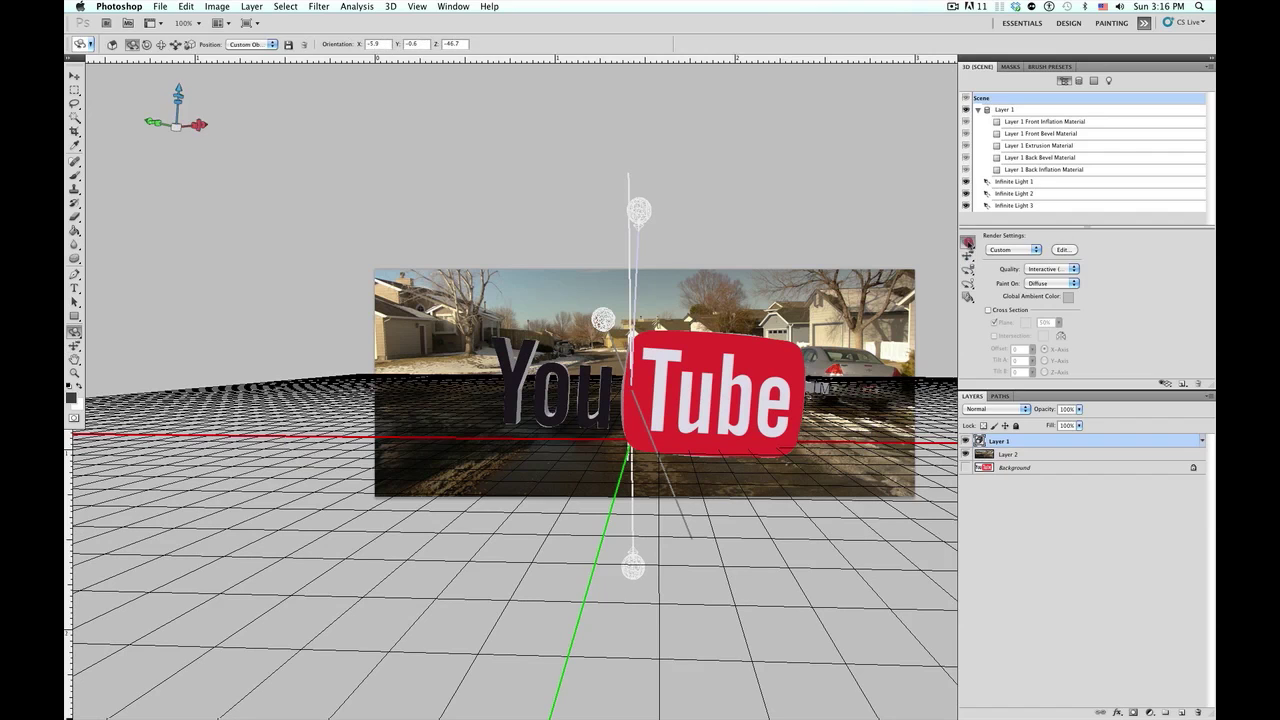
pyautogui.click(1018, 250)
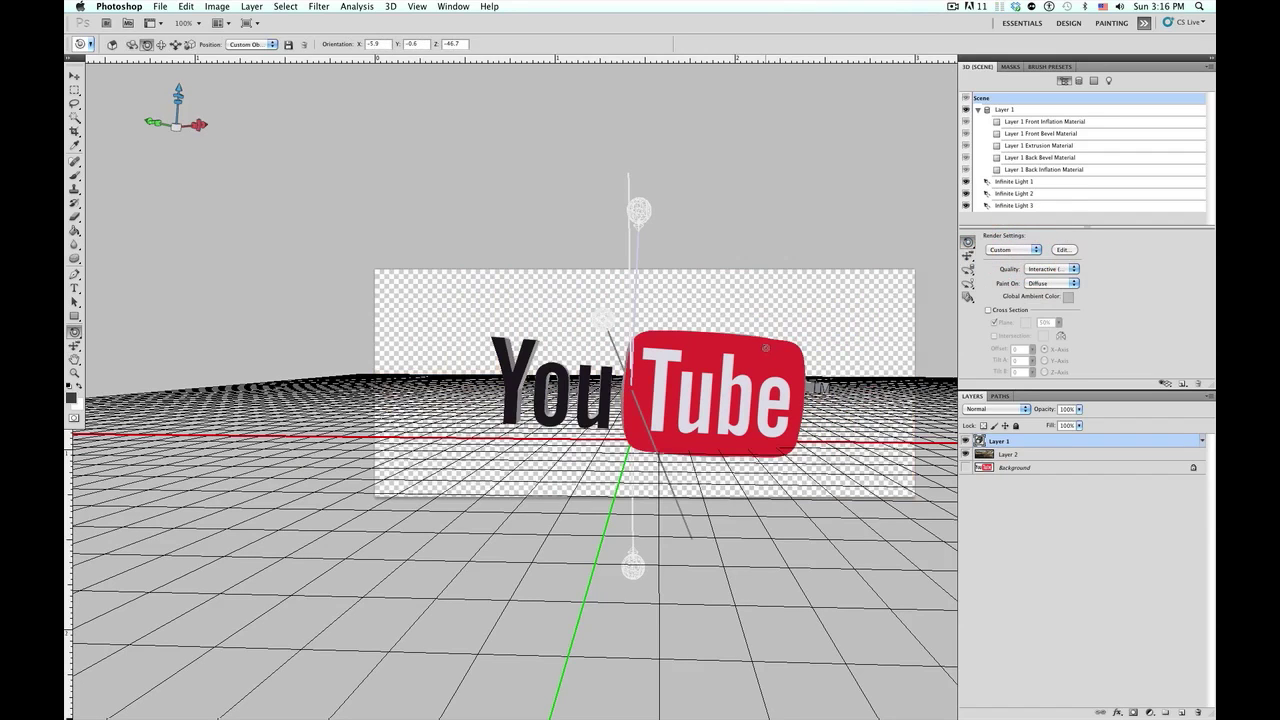
pyautogui.moveTo(763, 342); pyautogui.dragTo(758, 351)
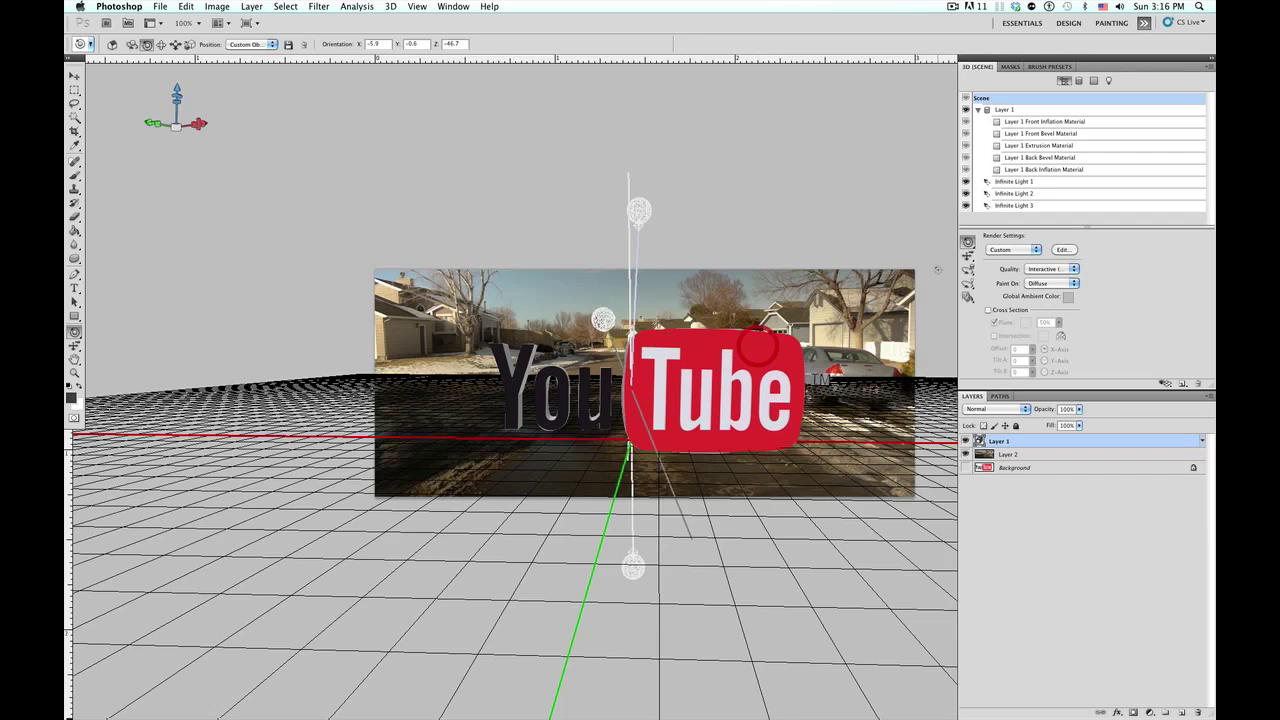
# Step: Pan the logo upward above the road with the 3D Object Pan Tool to about X 439, Y 172.4, Z -107.8
pyautogui.click(969, 245)
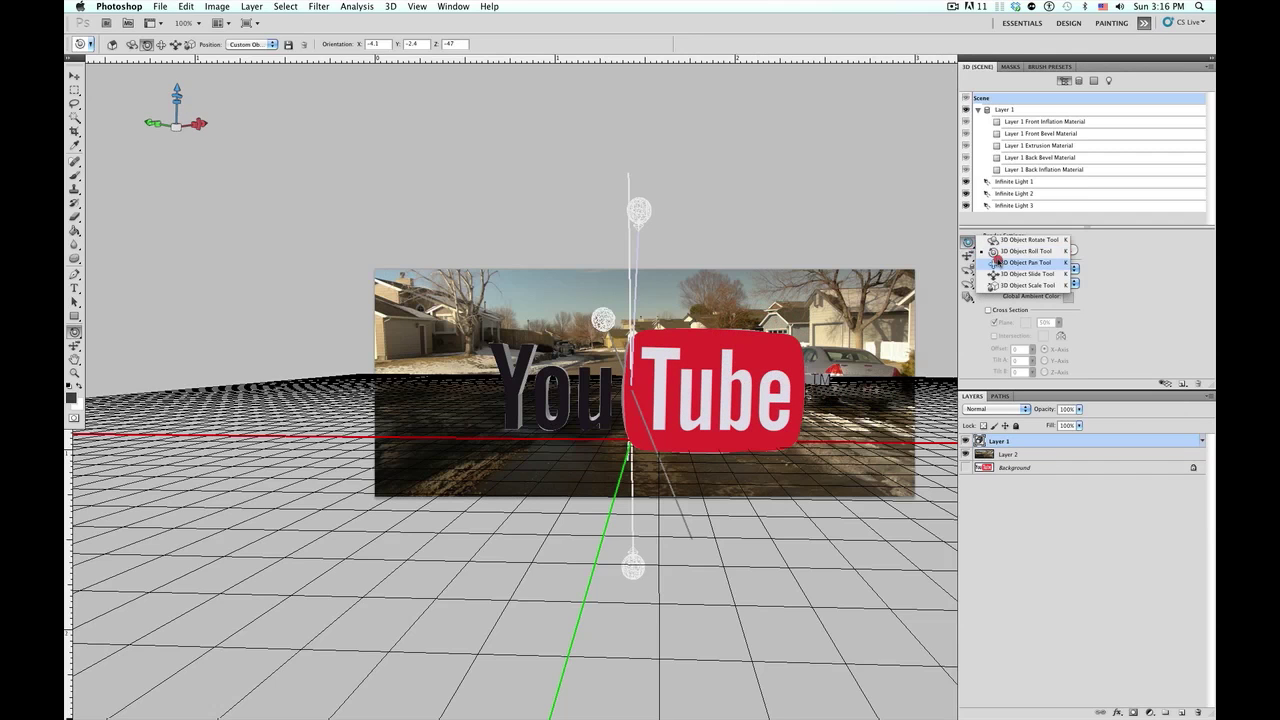
pyautogui.click(1010, 272)
pyautogui.moveTo(711, 352); pyautogui.dragTo(712, 331)
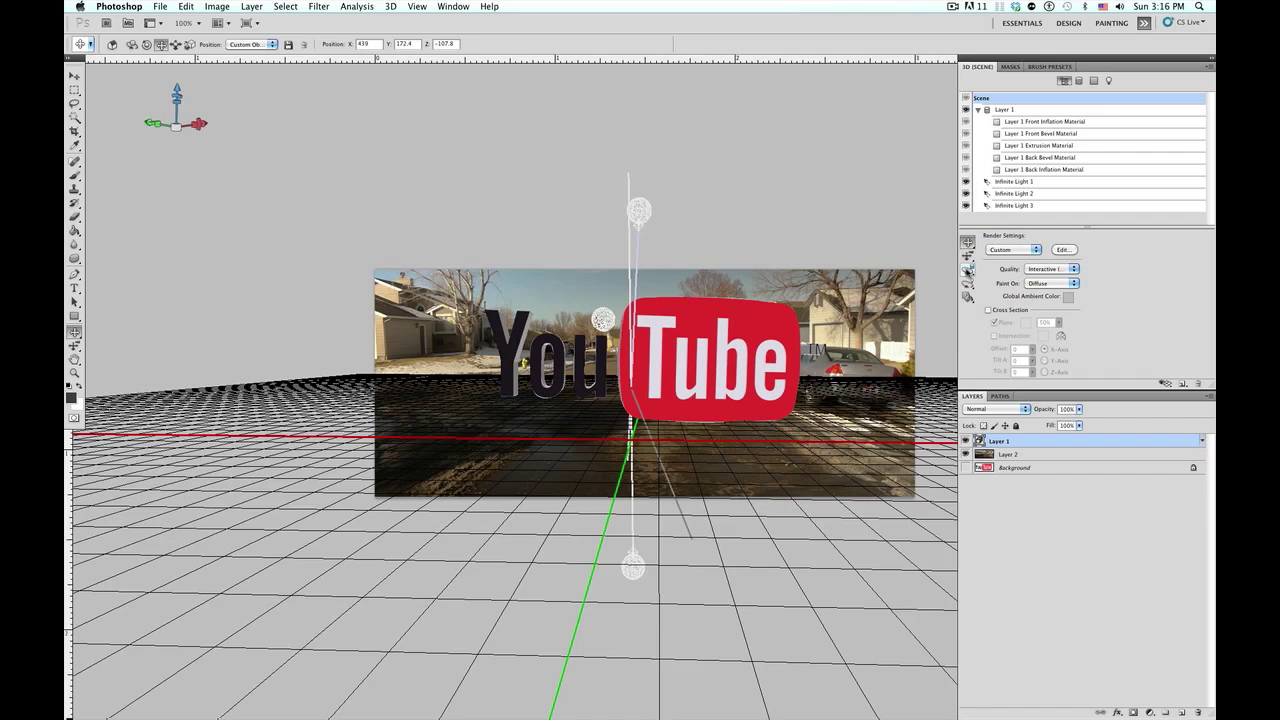
# Step: Walk the camera back from the logo and pan it to about X 541.8, Y -1571.6, Z -148.2, raising the logo above the road
pyautogui.click(969, 255)
pyautogui.moveTo(720, 340); pyautogui.dragTo(708, 386)
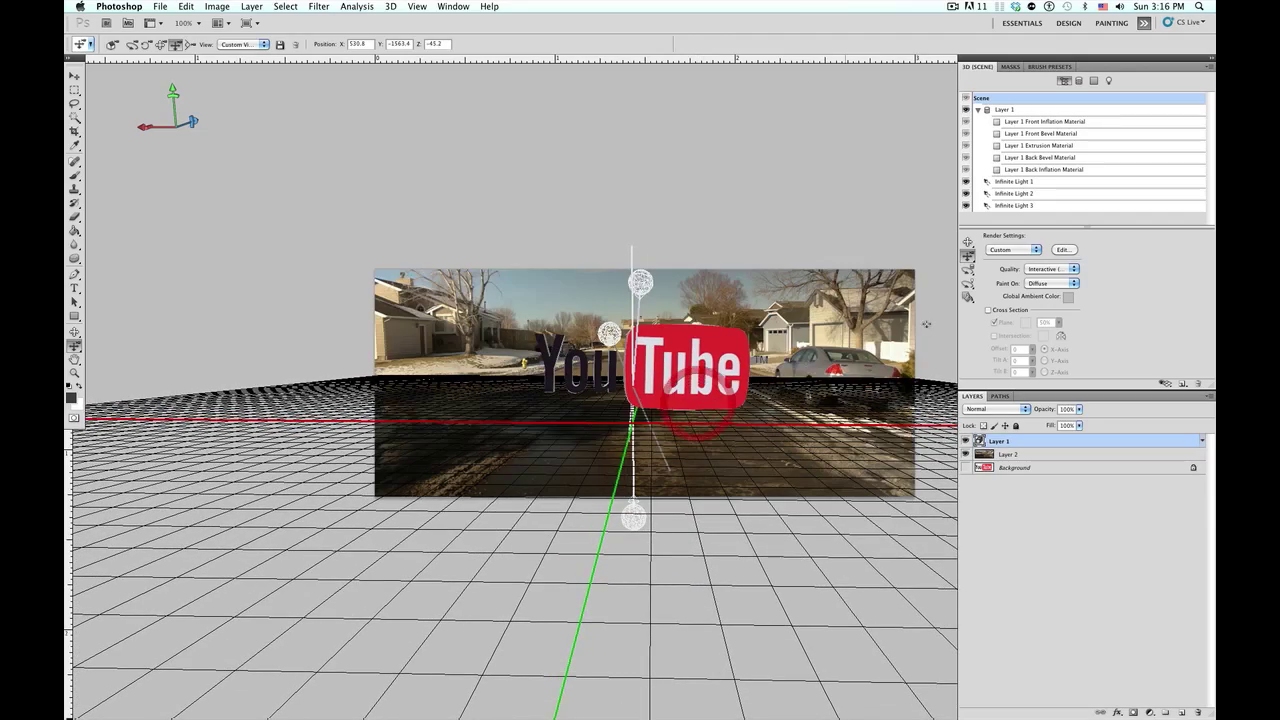
pyautogui.click(970, 255)
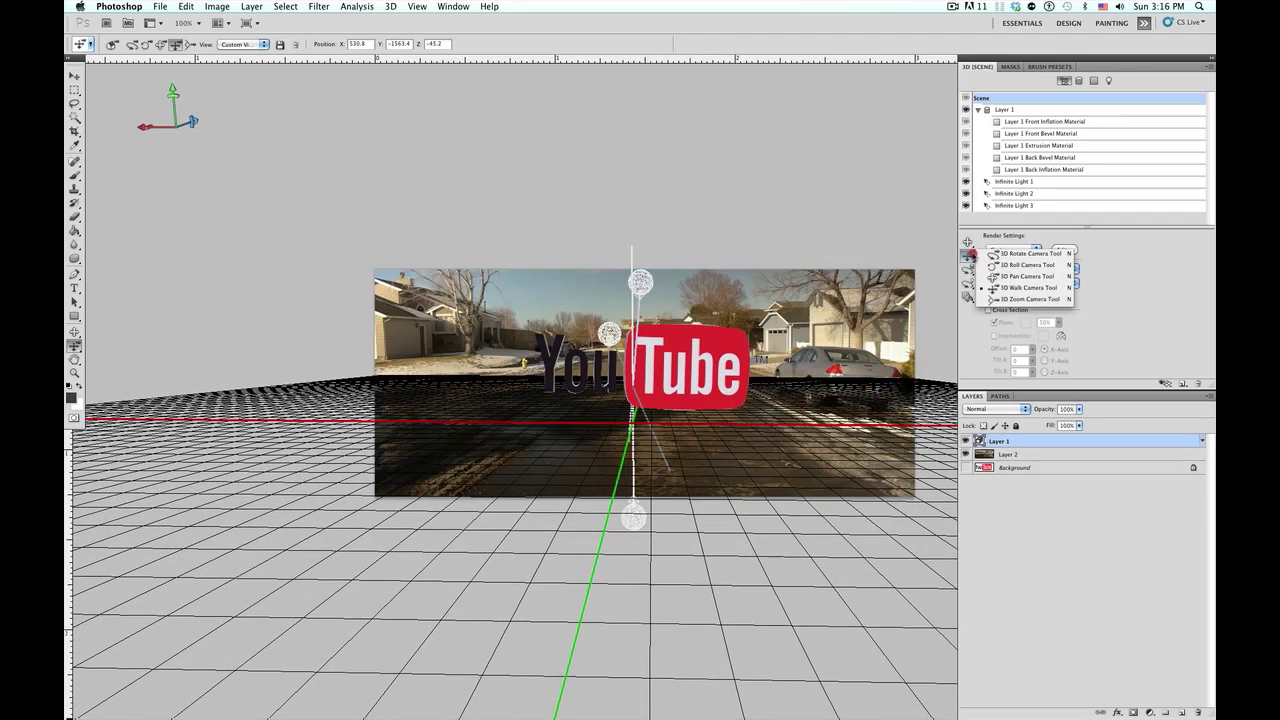
pyautogui.click(1002, 265)
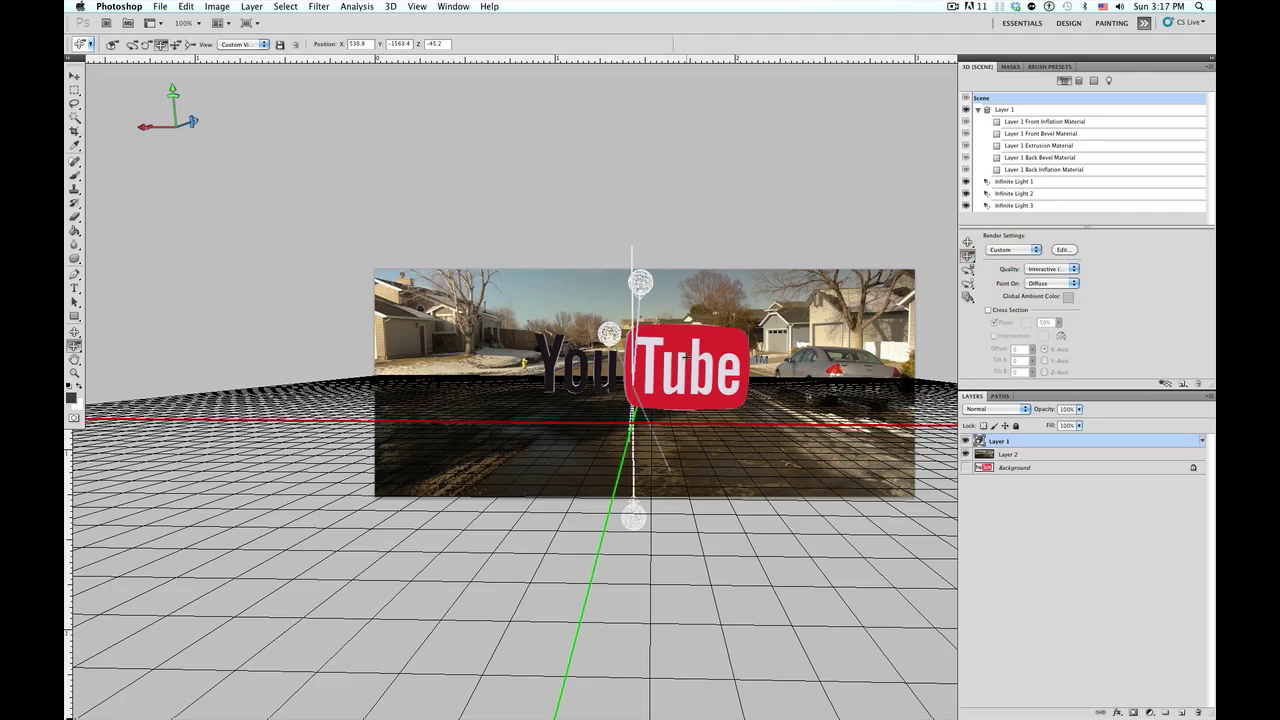
pyautogui.moveTo(690, 352); pyautogui.dragTo(687, 396)
pyautogui.moveTo(684, 351); pyautogui.dragTo(690, 336)
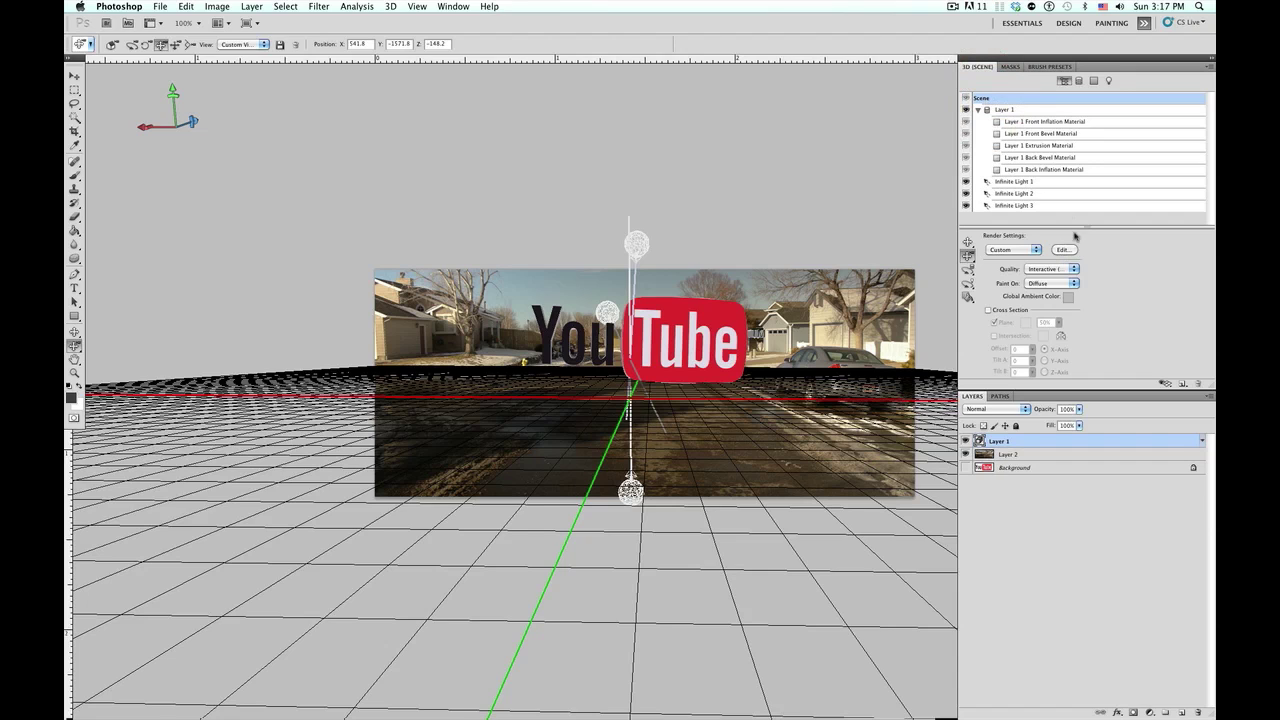
# Step: Collapse the Layer 1 material list and hide the 3D axis and 3D ground plane overlays for the scene
pyautogui.click(979, 110)
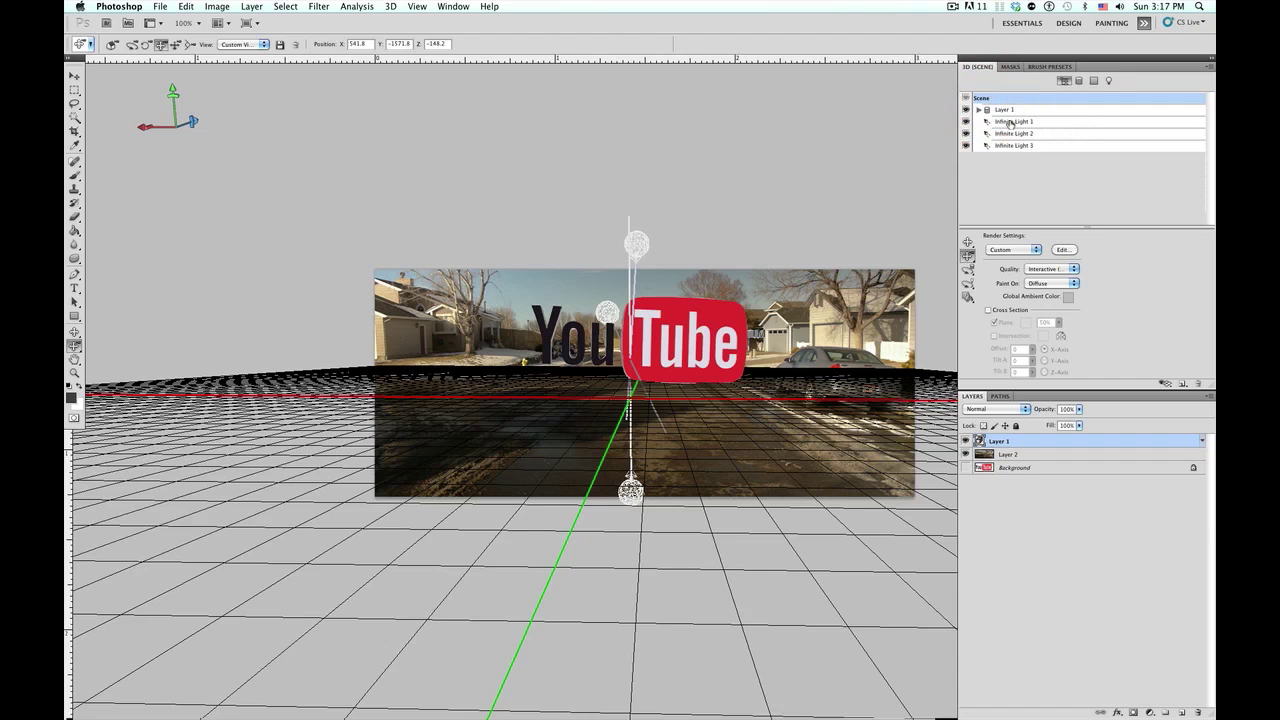
pyautogui.click(1008, 110)
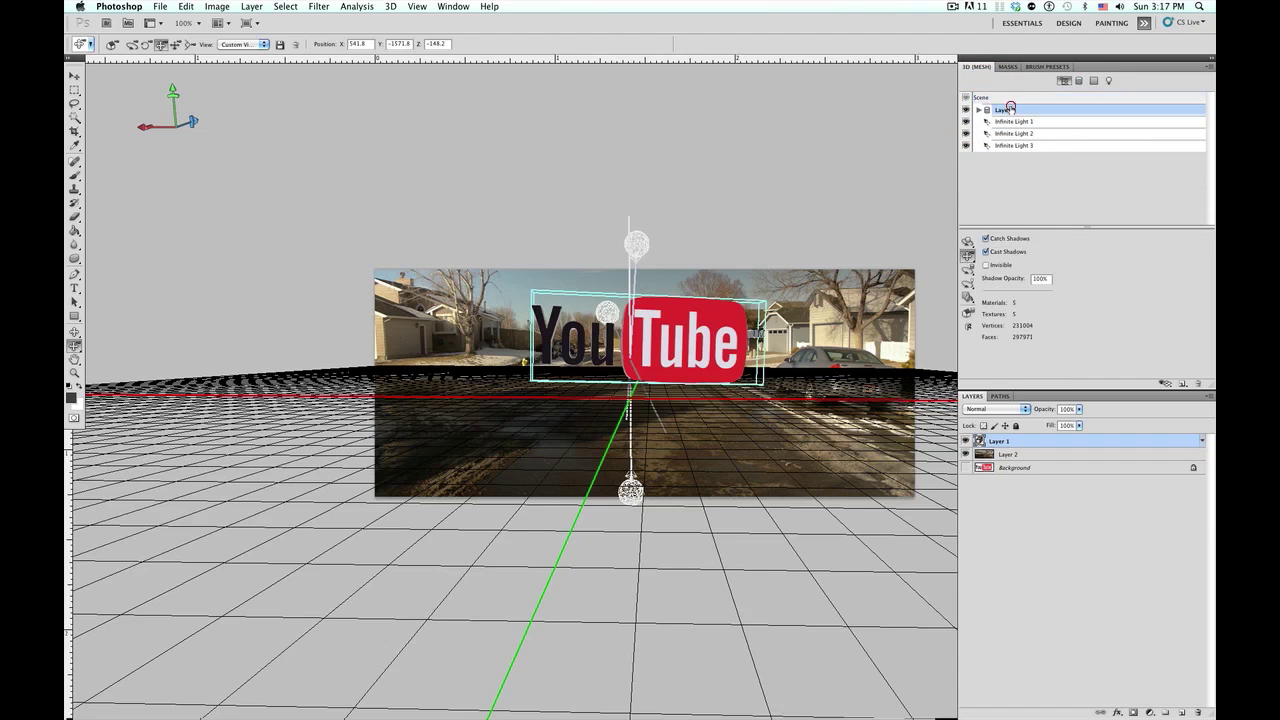
pyautogui.click(985, 98)
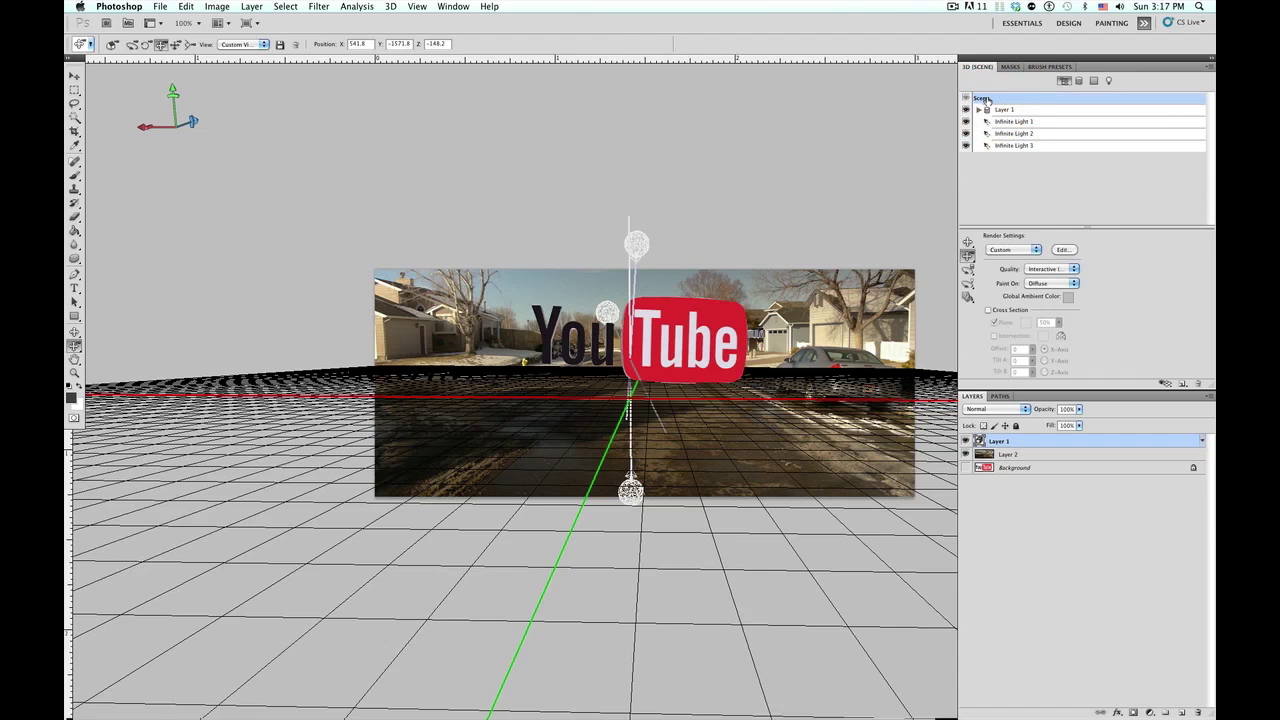
pyautogui.click(1166, 385)
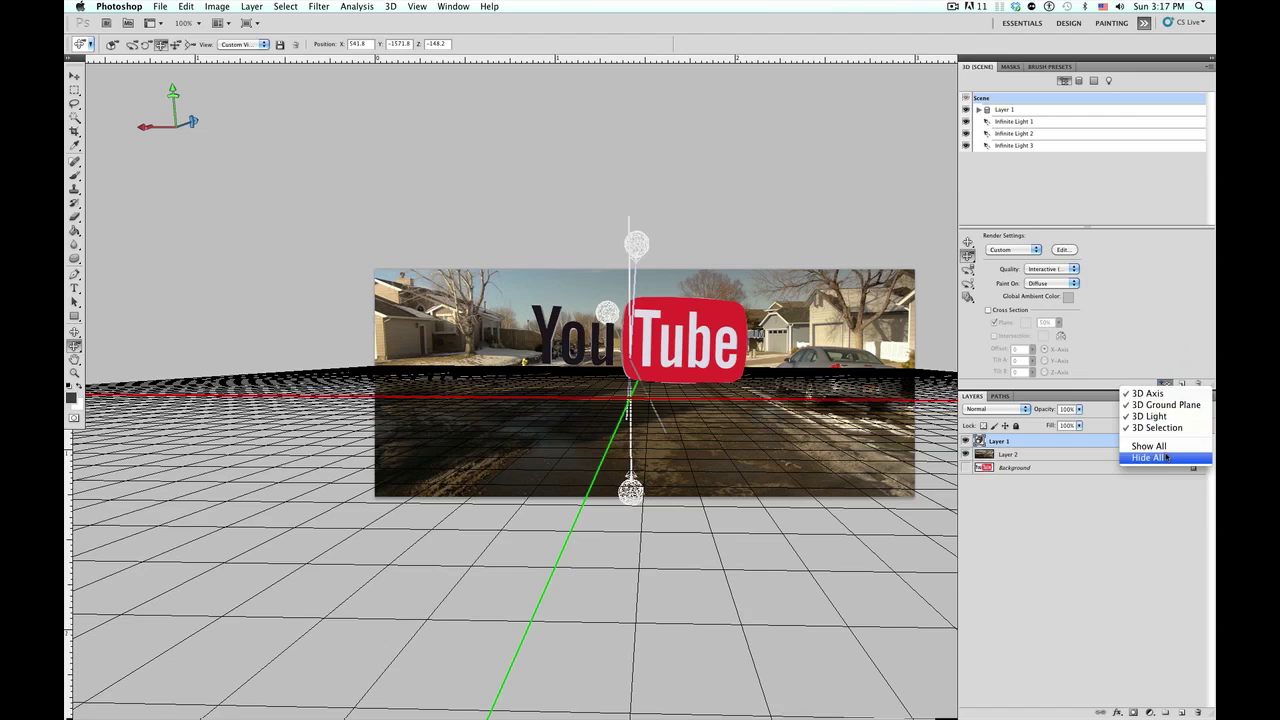
pyautogui.click(1161, 387)
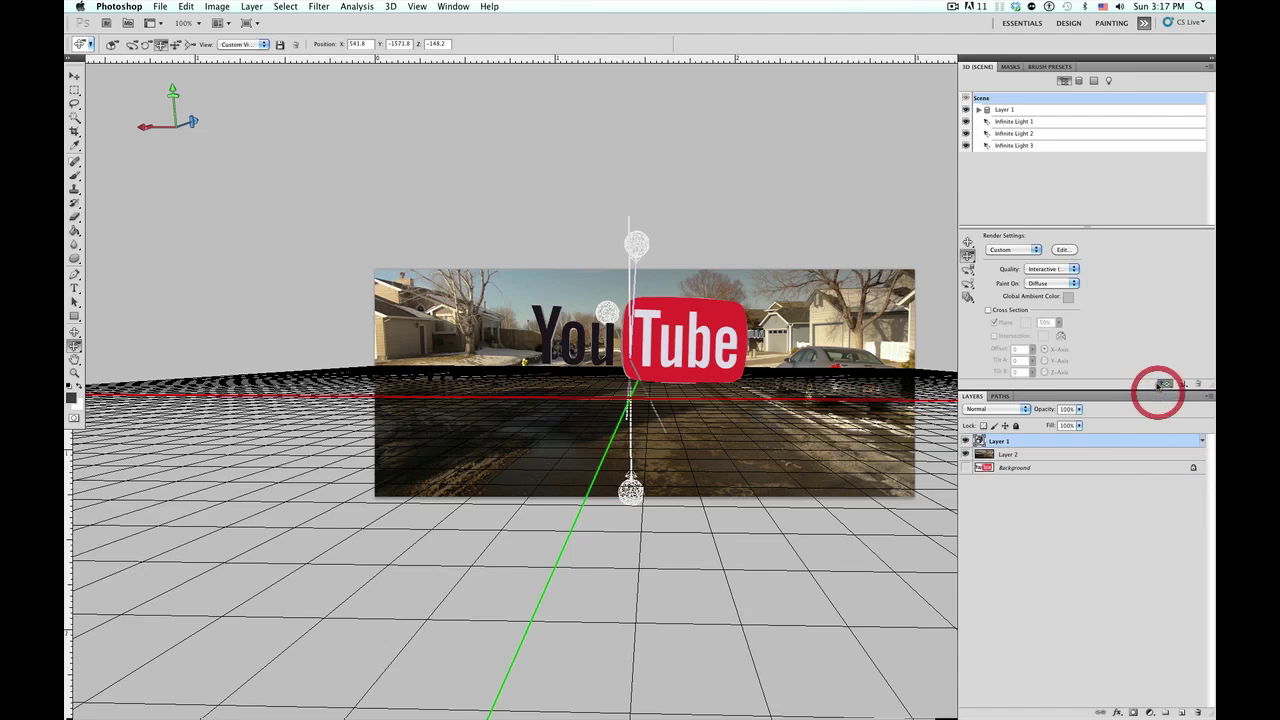
pyautogui.click(1162, 383)
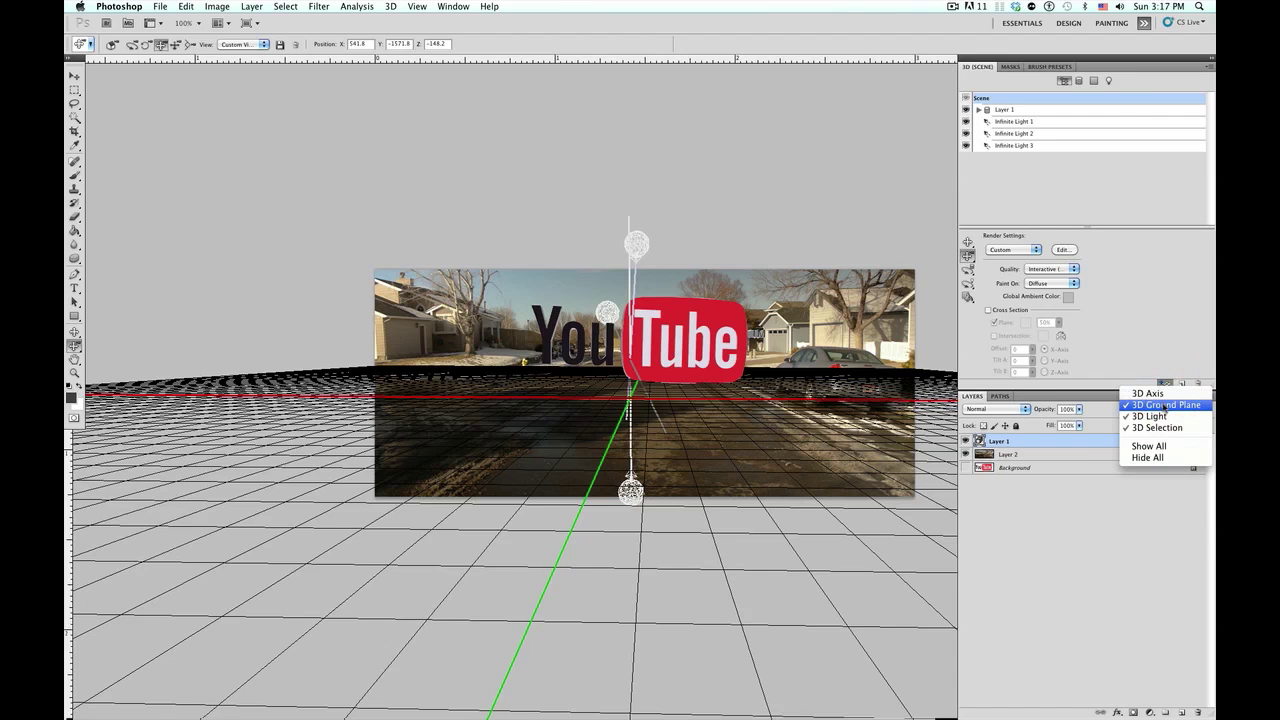
pyautogui.click(1166, 403)
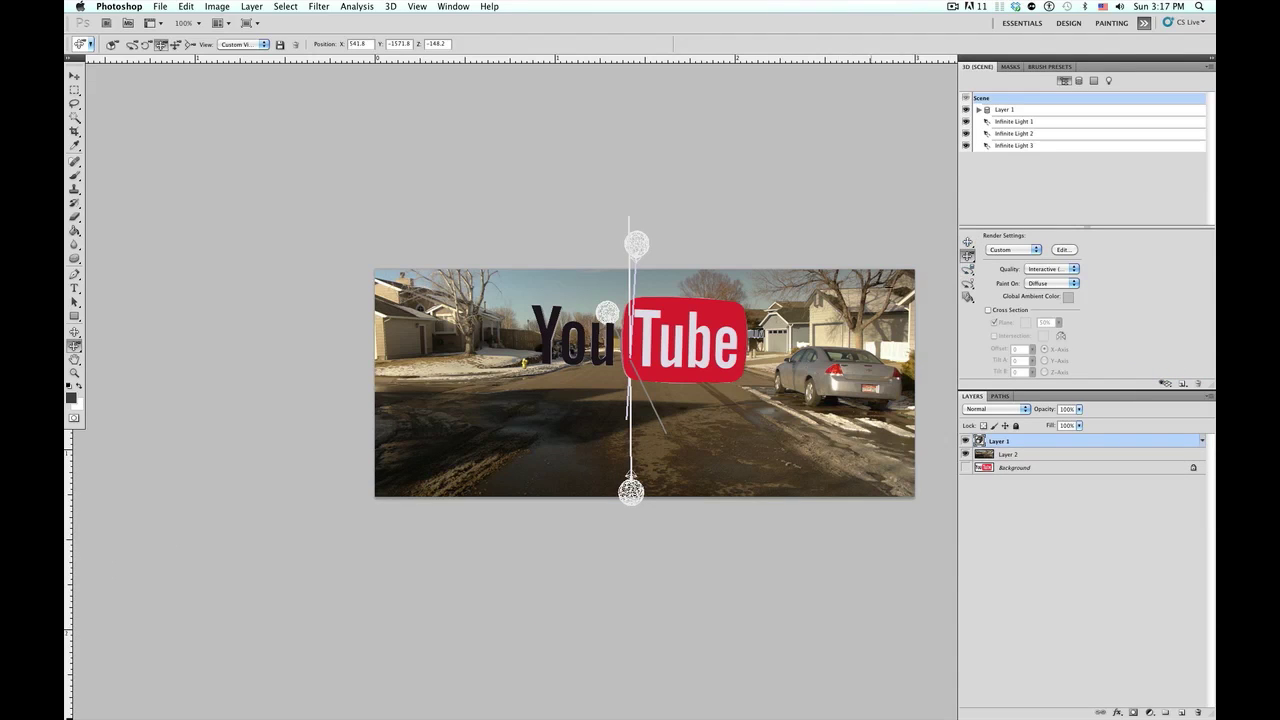
# Step: Roll the logo mesh slightly with the 3D Mesh Roll Tool to straighten it against the street
pyautogui.click(971, 272)
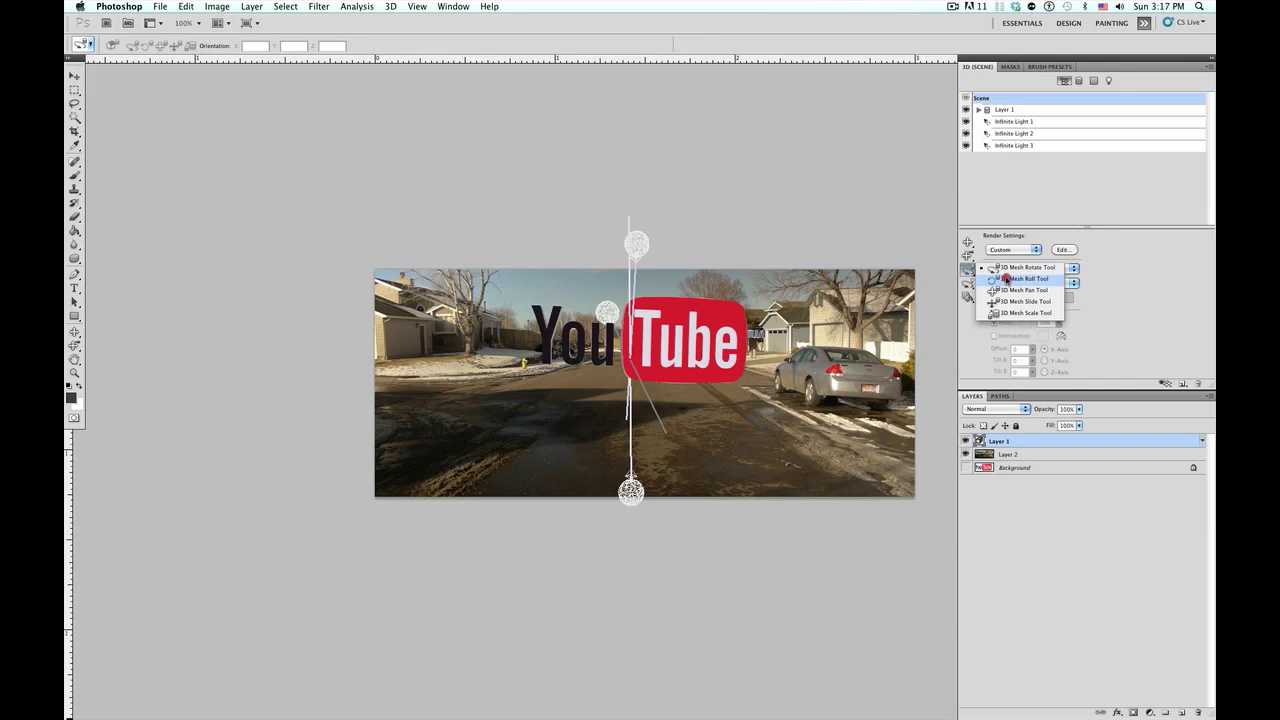
pyautogui.click(1006, 279)
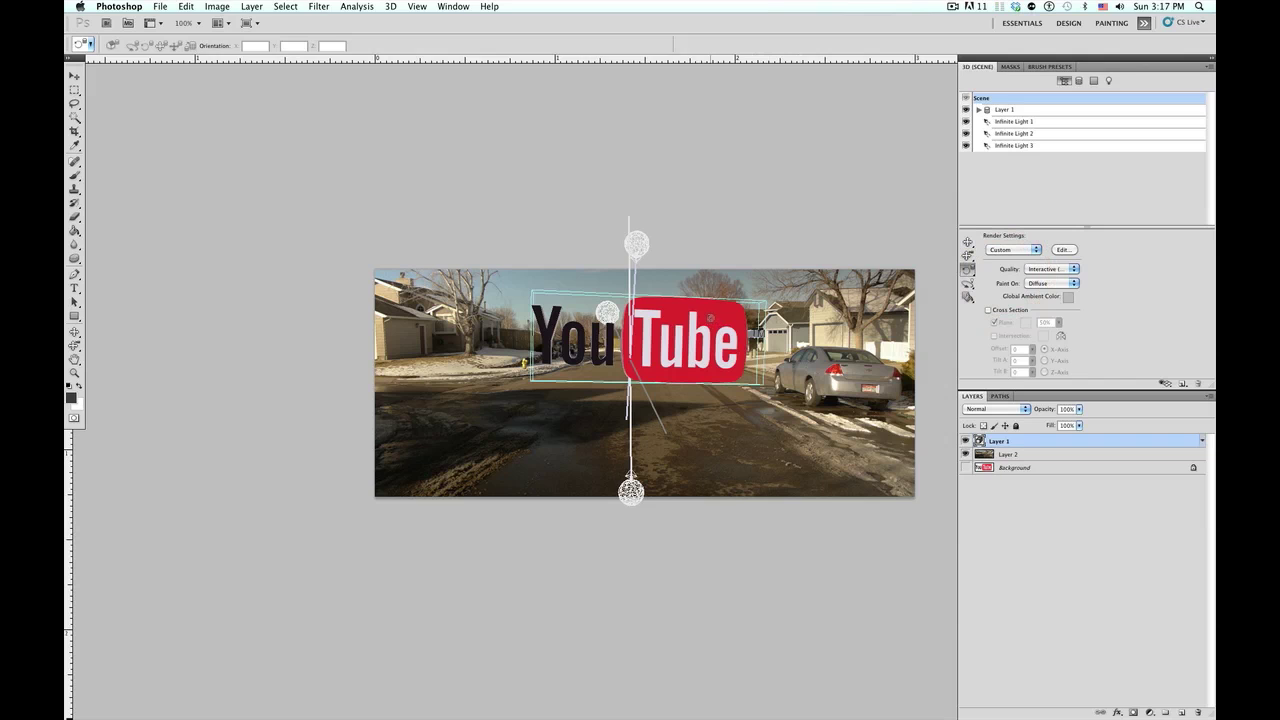
pyautogui.moveTo(711, 312); pyautogui.dragTo(711, 312)
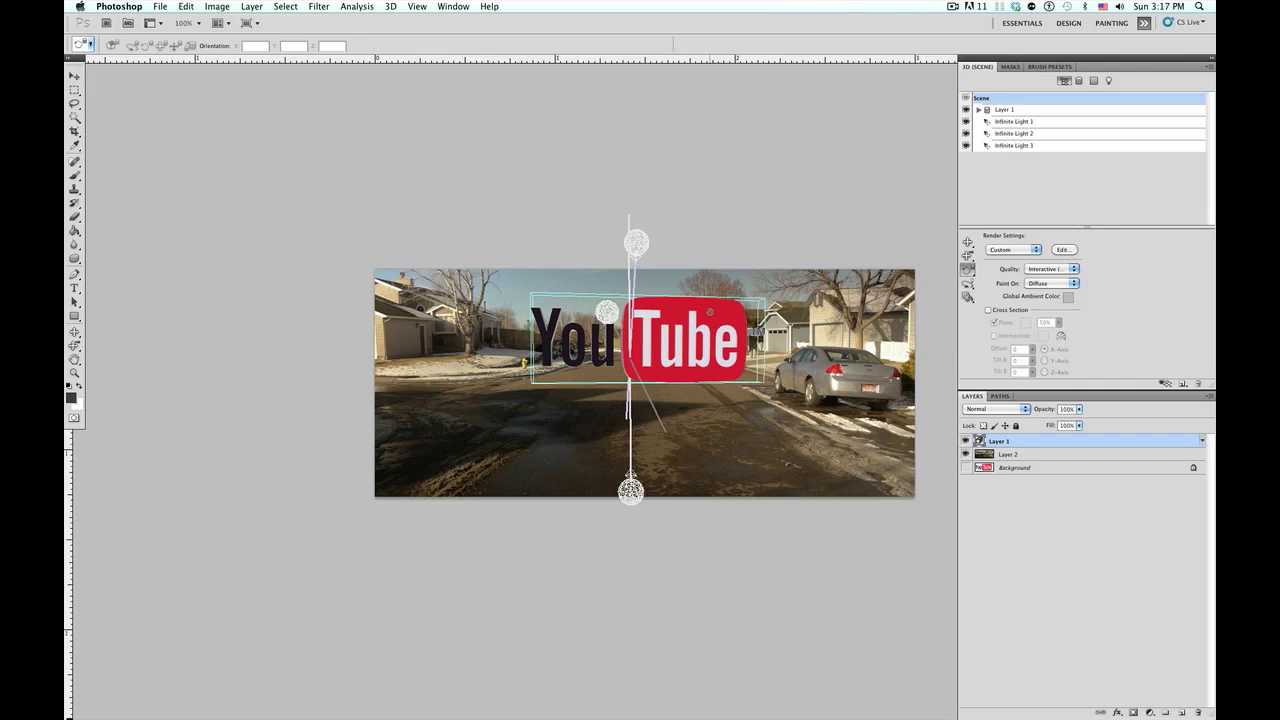
# Step: Turn the logo mesh with the 3D Mesh Rotate Tool so the extruded sides of its letters show in perspective
pyautogui.click(968, 269)
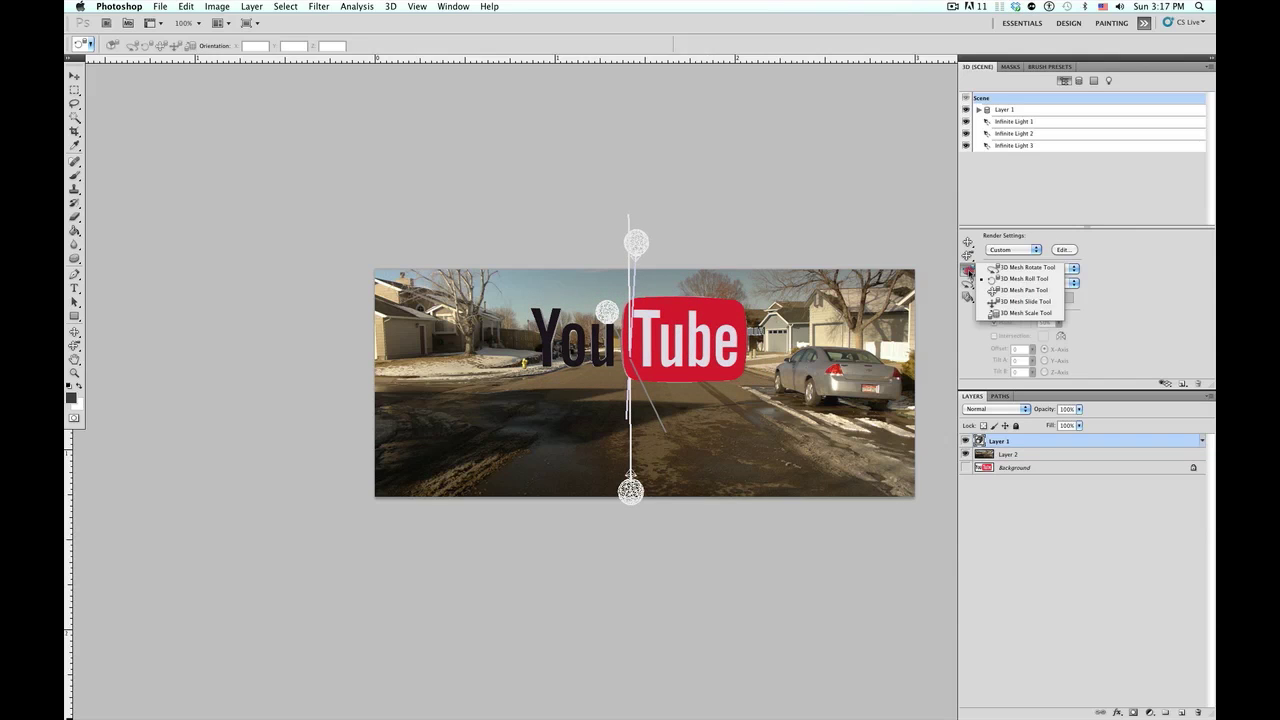
pyautogui.click(1010, 267)
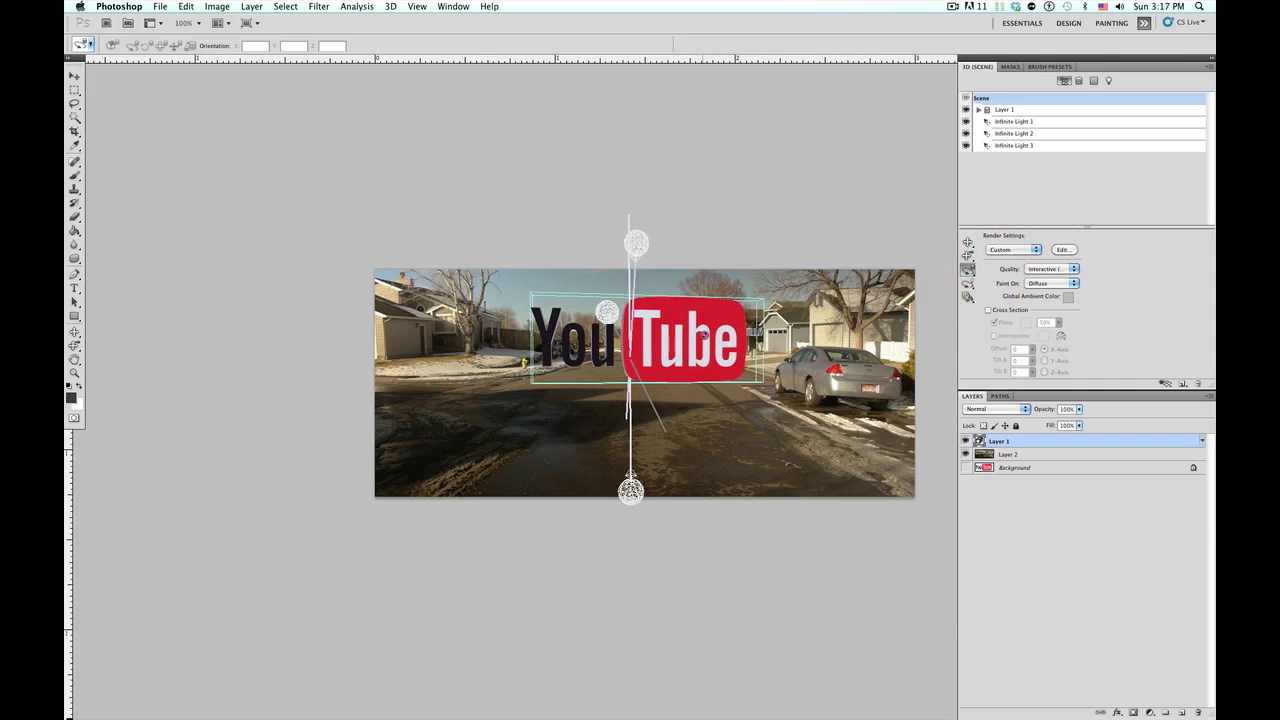
pyautogui.moveTo(748, 332); pyautogui.dragTo(779, 336)
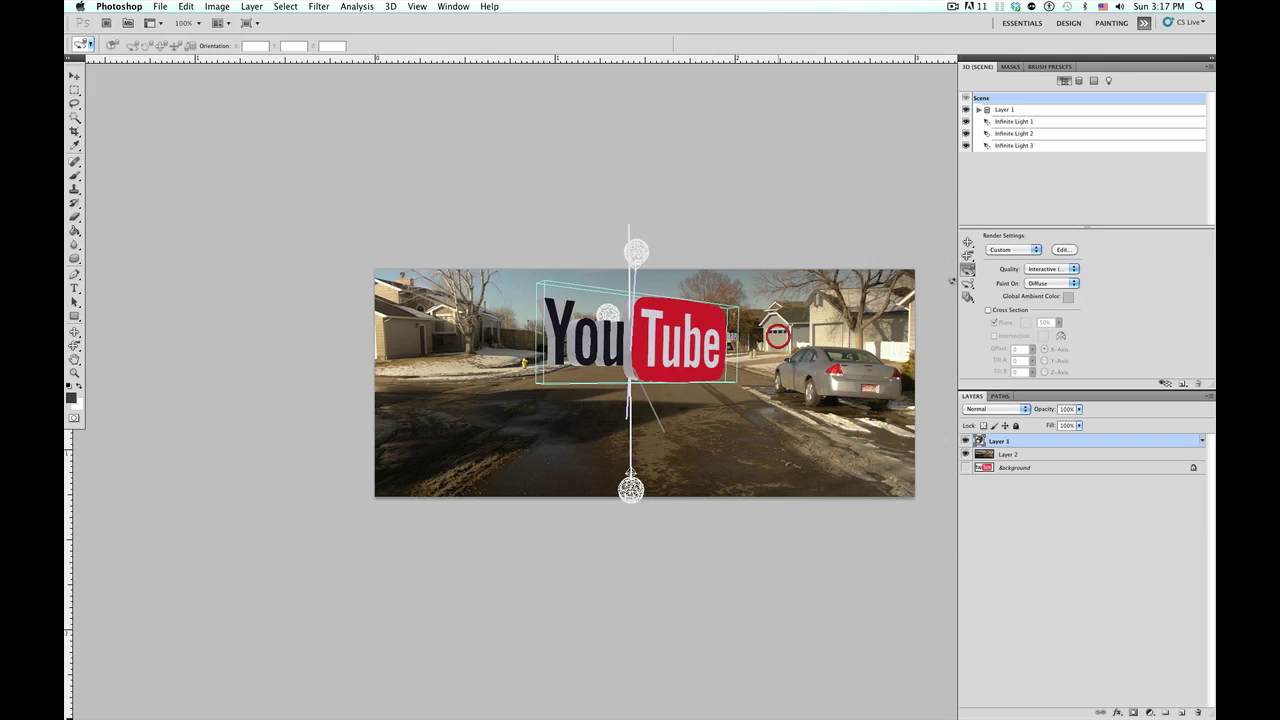
# Step: Level the turned logo mesh against the road with small adjustments of the 3D Mesh Roll Tool
pyautogui.click(967, 270)
pyautogui.click(1024, 278)
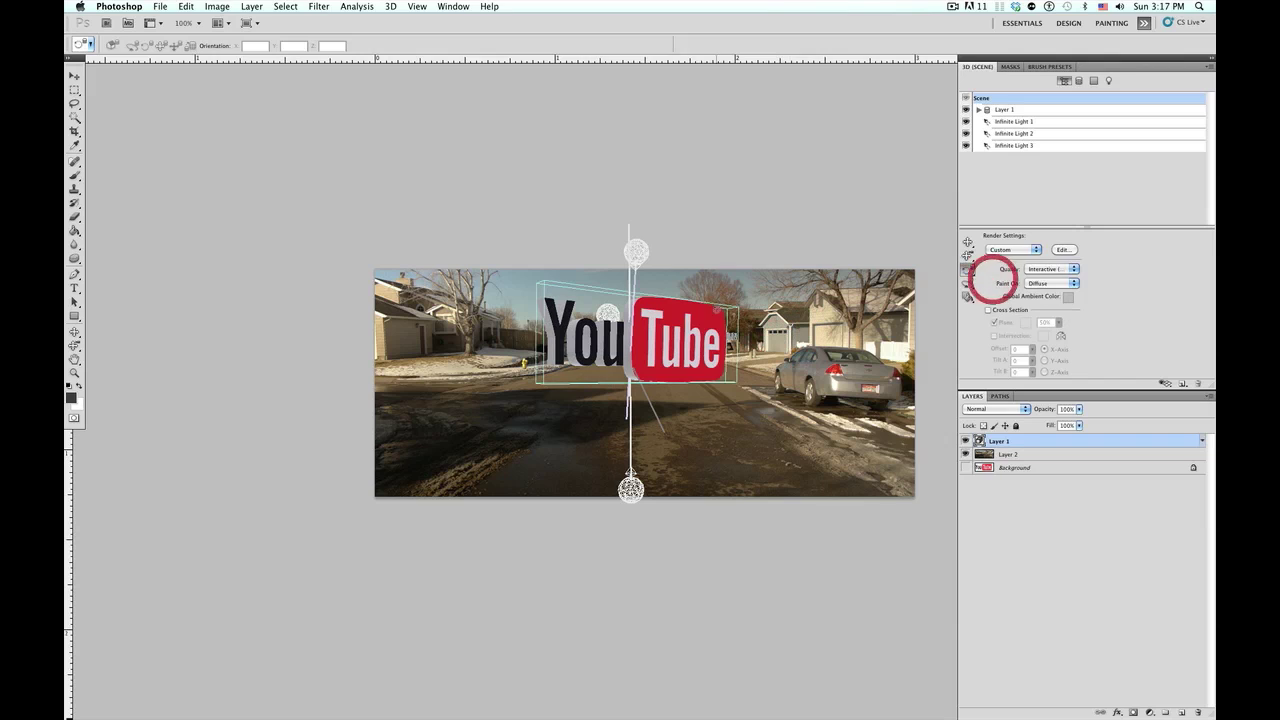
pyautogui.moveTo(699, 343)
pyautogui.mouseDown()
pyautogui.moveTo(676, 335)
pyautogui.moveTo(700, 334)
pyautogui.mouseUp()
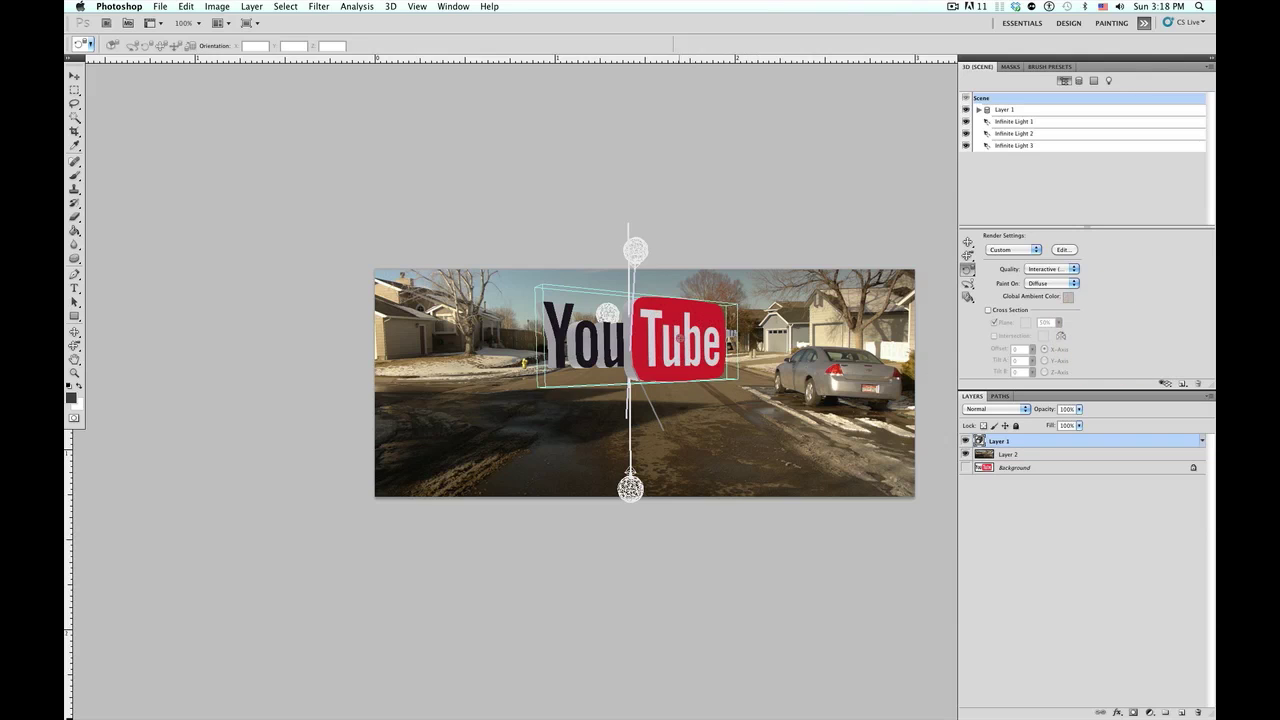
pyautogui.click(684, 338)
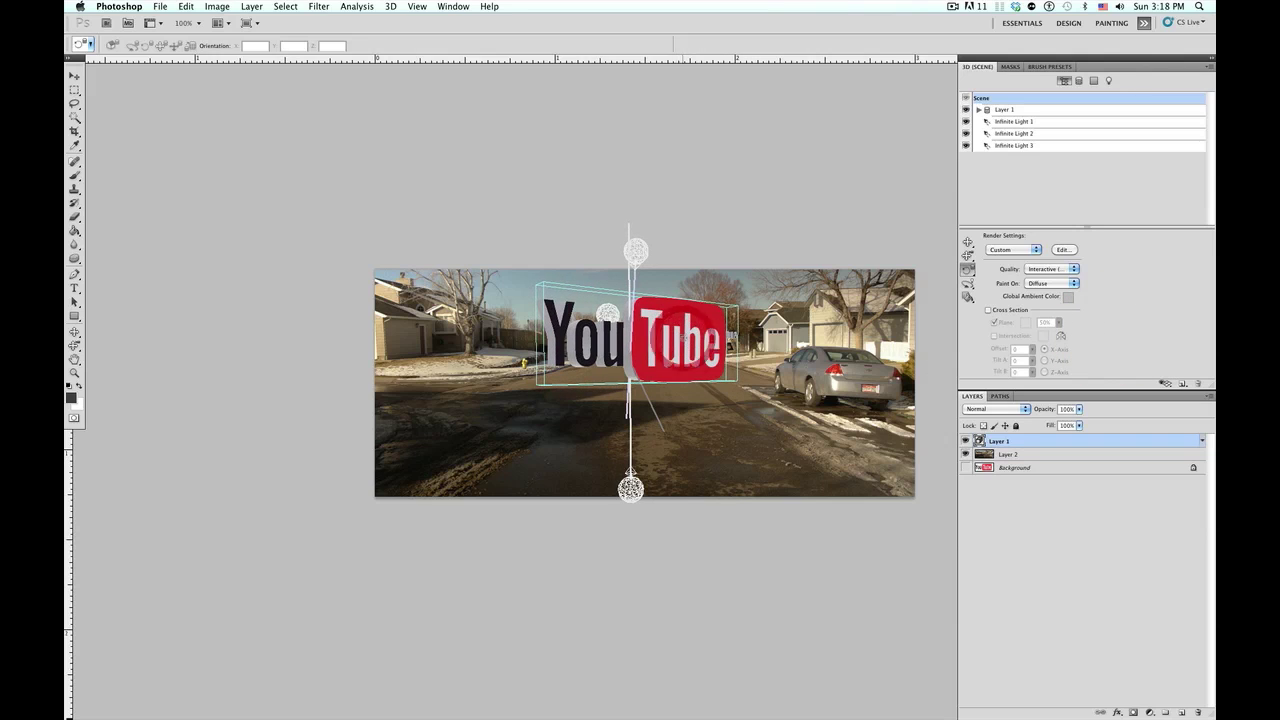
pyautogui.click(1116, 330)
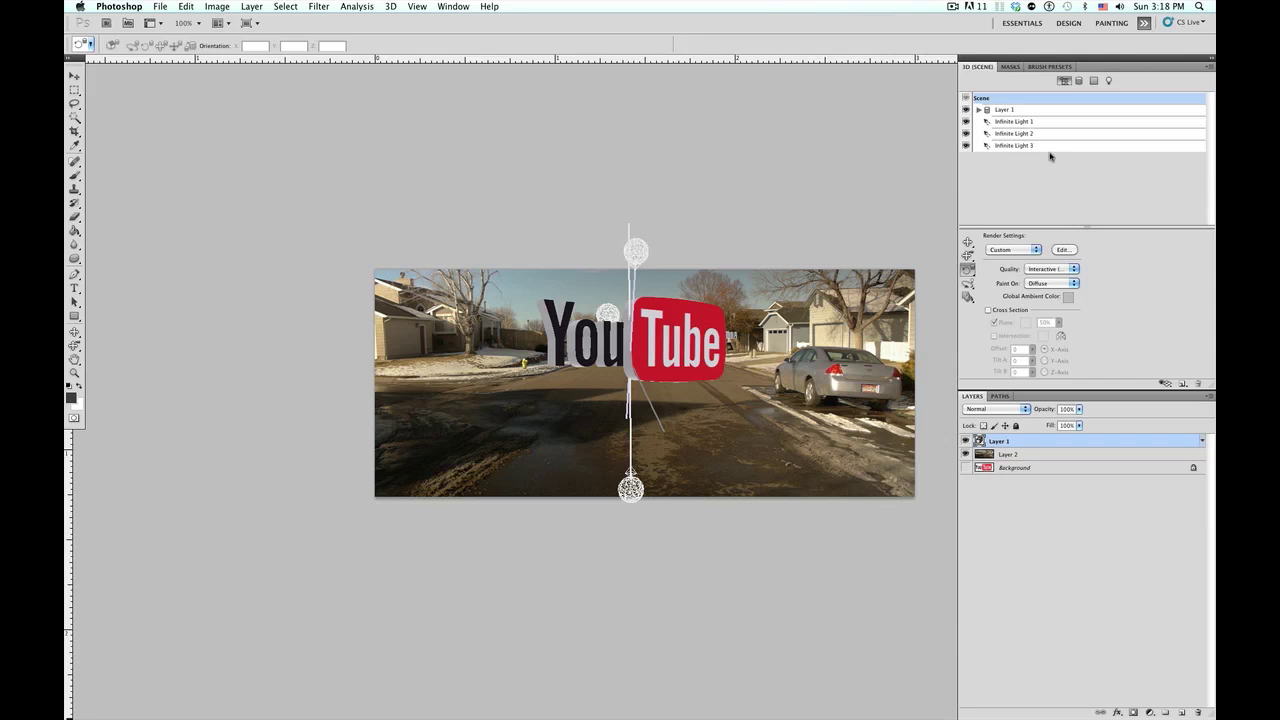
# Step: Compare the scene lights, turn off Infinite Light 1 and Infinite Light 3, and keep only Infinite Light 2 on and selected
pyautogui.click(967, 151)
pyautogui.click(967, 146)
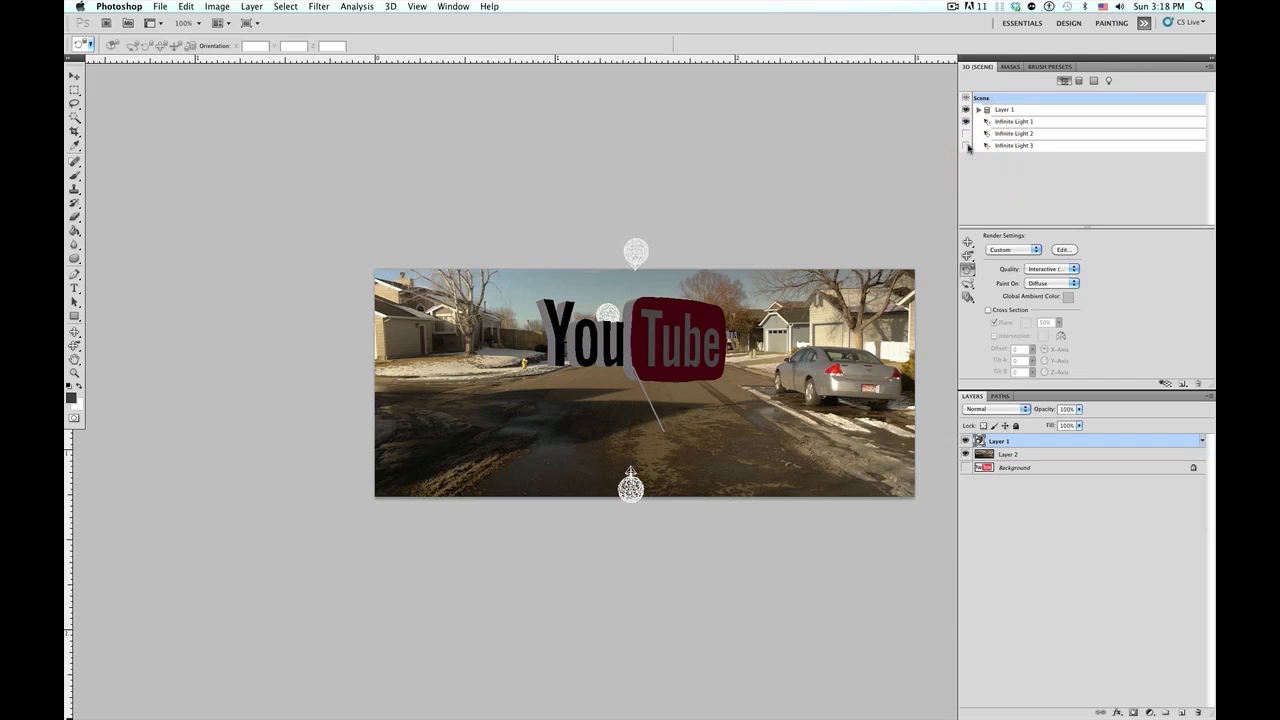
pyautogui.click(1014, 121)
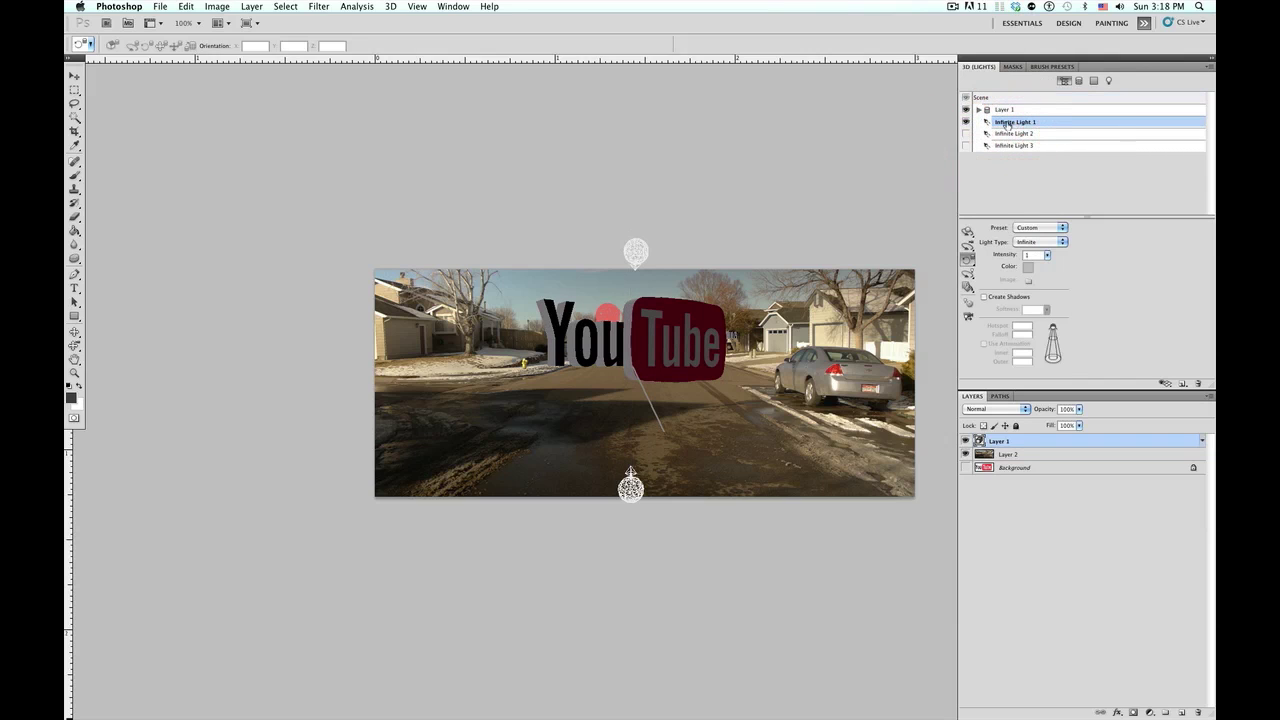
pyautogui.click(966, 121)
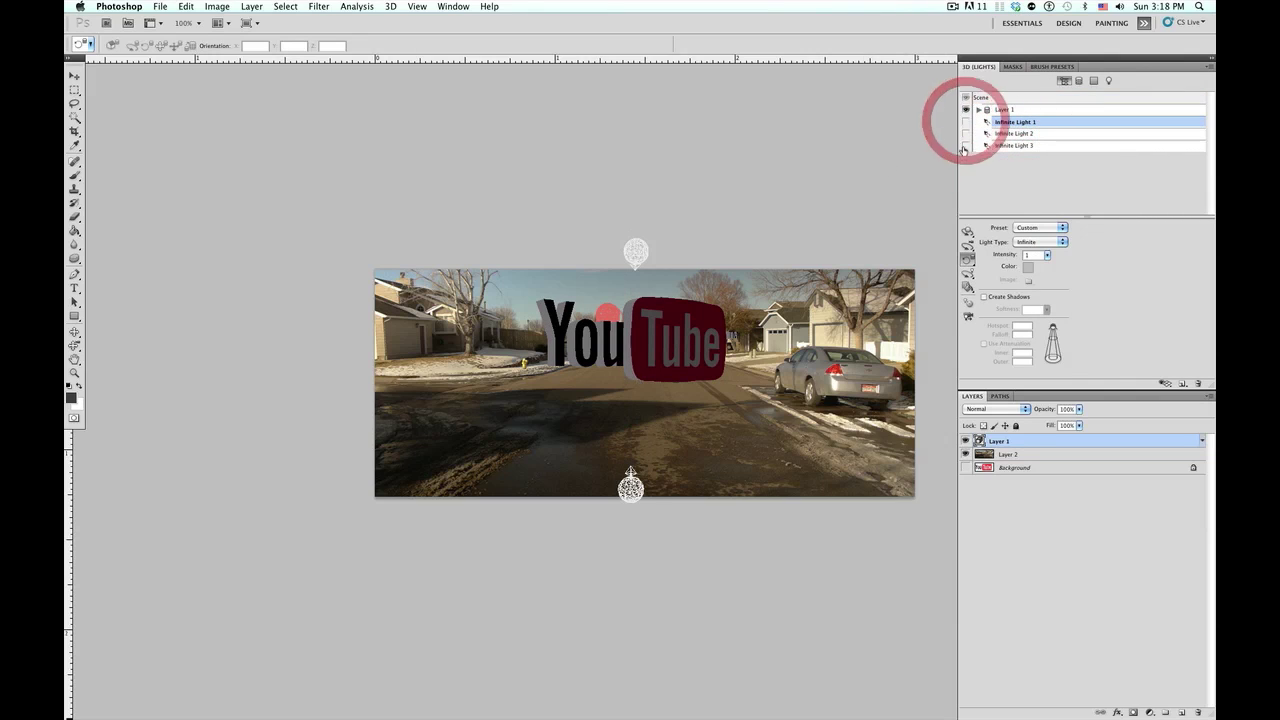
pyautogui.click(967, 145)
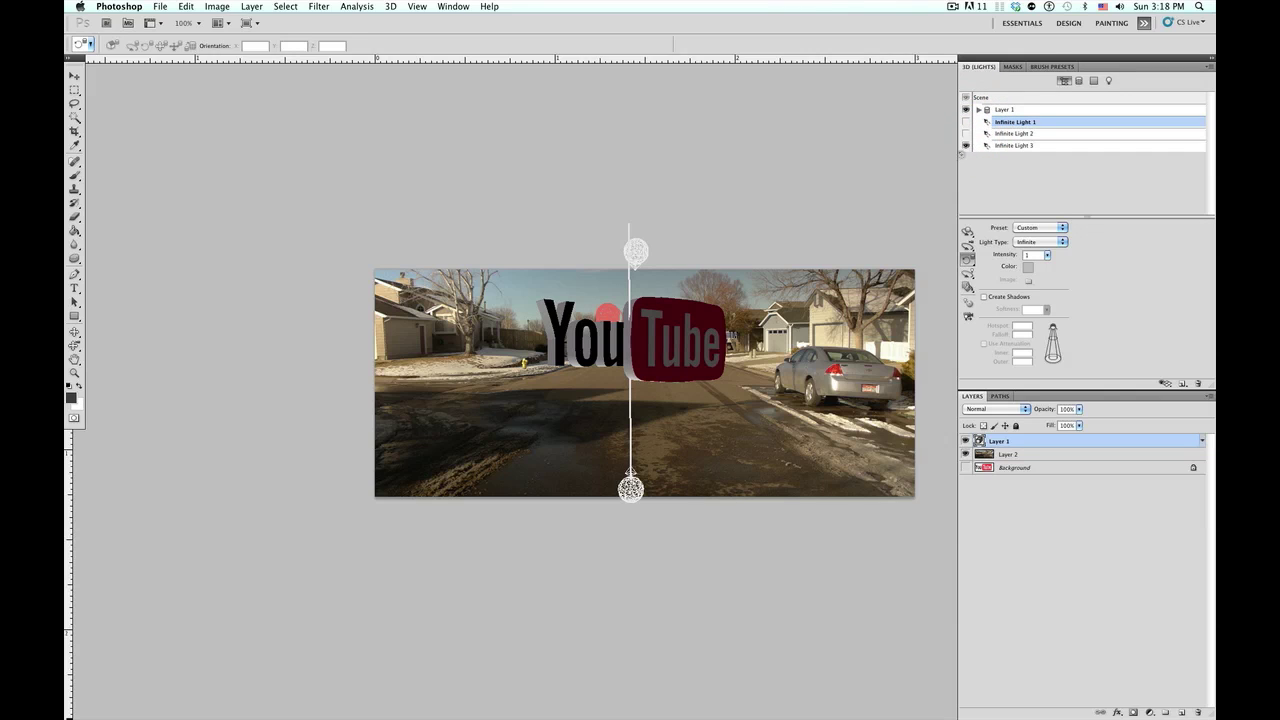
pyautogui.click(967, 145)
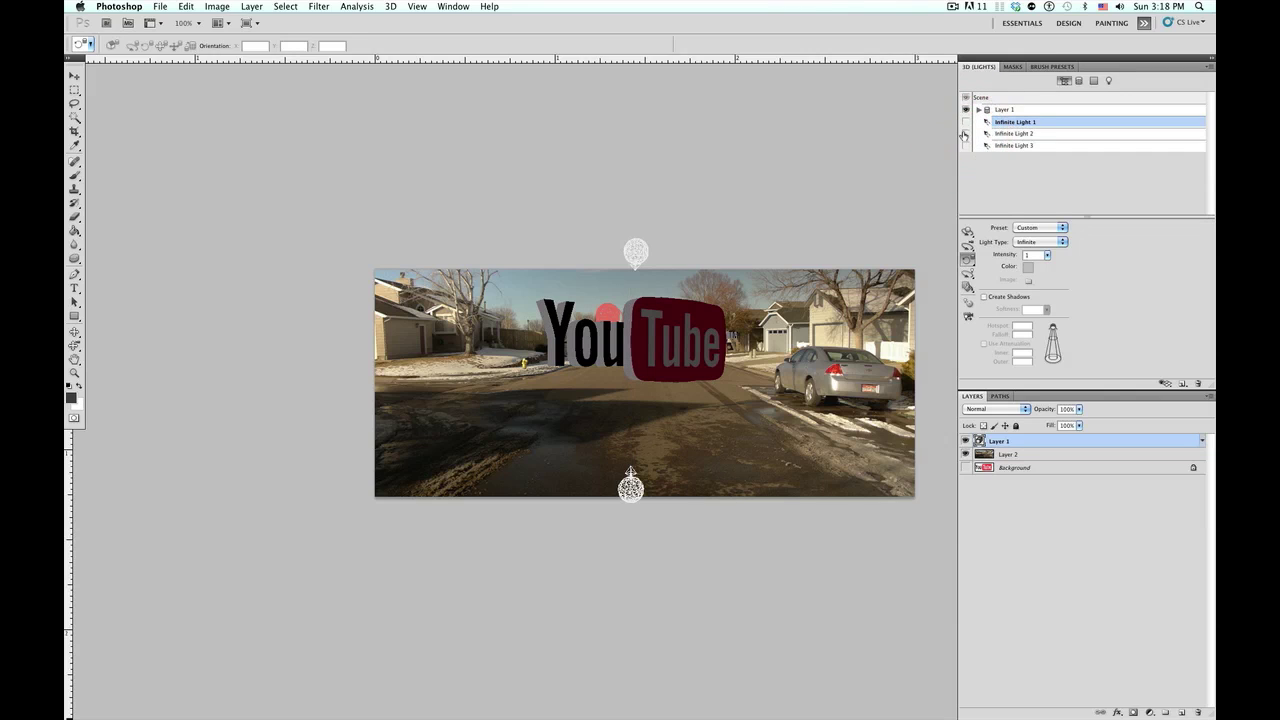
pyautogui.click(966, 133)
pyautogui.click(1016, 134)
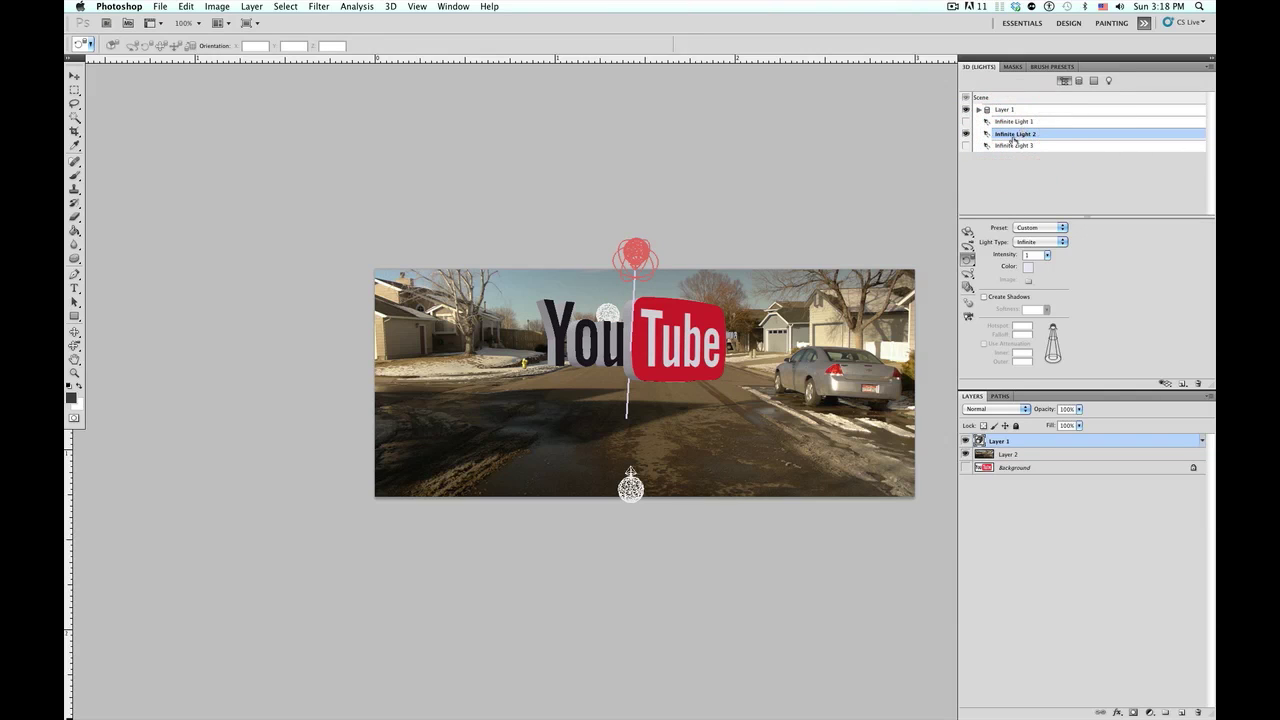
# Step: Rotate Infinite Light 2 to light the logo's extruded sides, at an orientation of about X 273.7, Y 392.1, Z -40.5
pyautogui.click(969, 272)
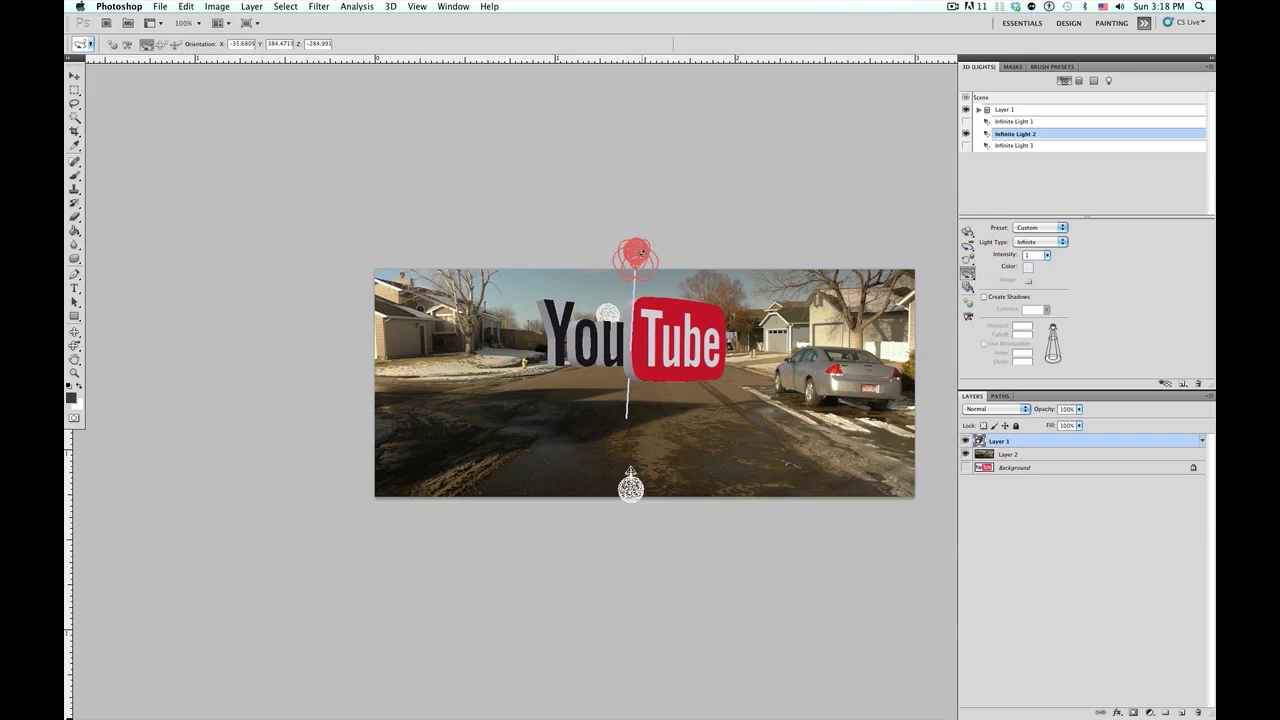
pyautogui.moveTo(641, 253)
pyautogui.mouseDown()
pyautogui.moveTo(622, 246)
pyautogui.moveTo(549, 270)
pyautogui.moveTo(457, 251)
pyautogui.moveTo(531, 274)
pyautogui.mouseUp()
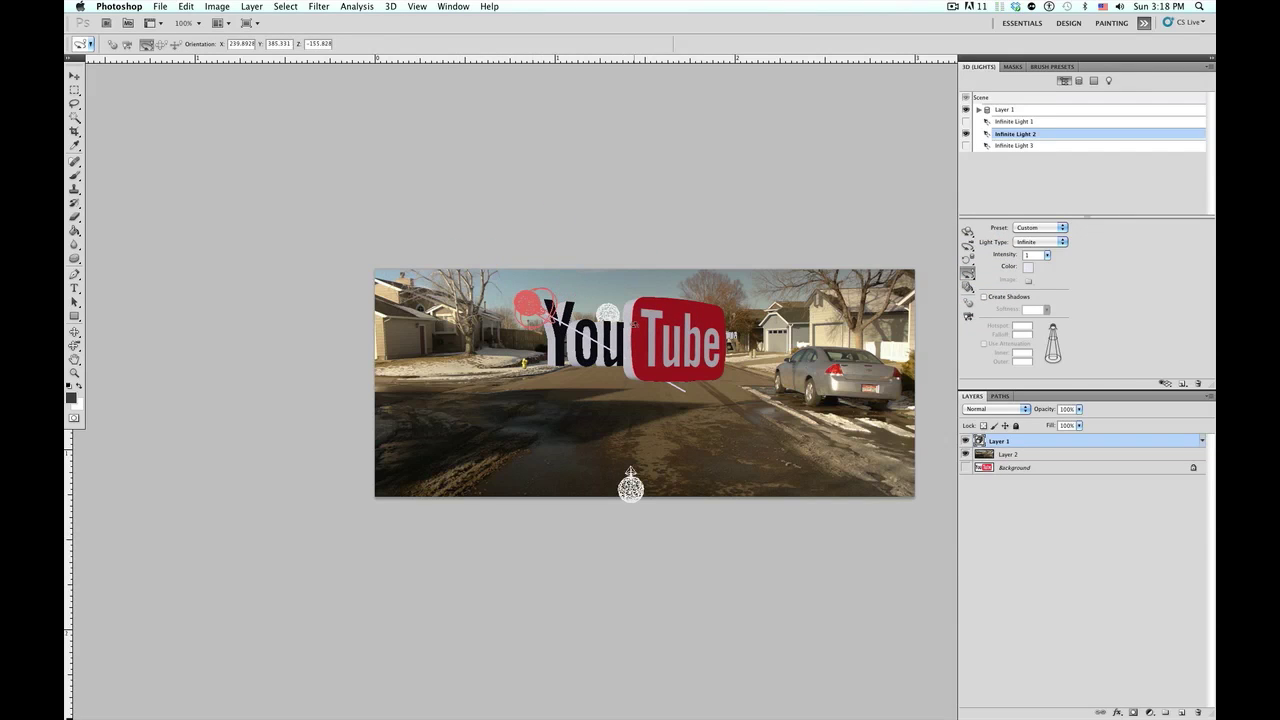
pyautogui.scroll(3, 630, 472)
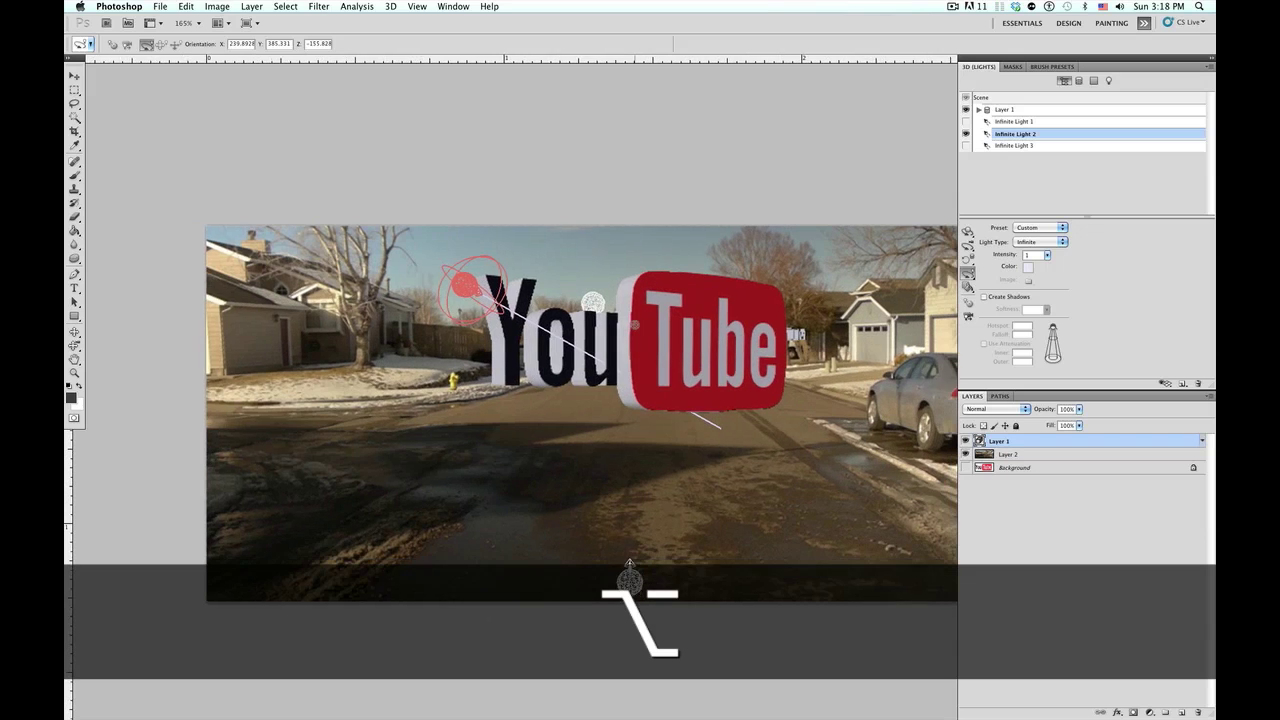
pyautogui.moveTo(629, 568)
pyautogui.mouseDown()
pyautogui.moveTo(644, 567)
pyautogui.moveTo(607, 558)
pyautogui.moveTo(593, 515)
pyautogui.moveTo(694, 633)
pyautogui.moveTo(655, 521)
pyautogui.moveTo(629, 578)
pyautogui.mouseUp()
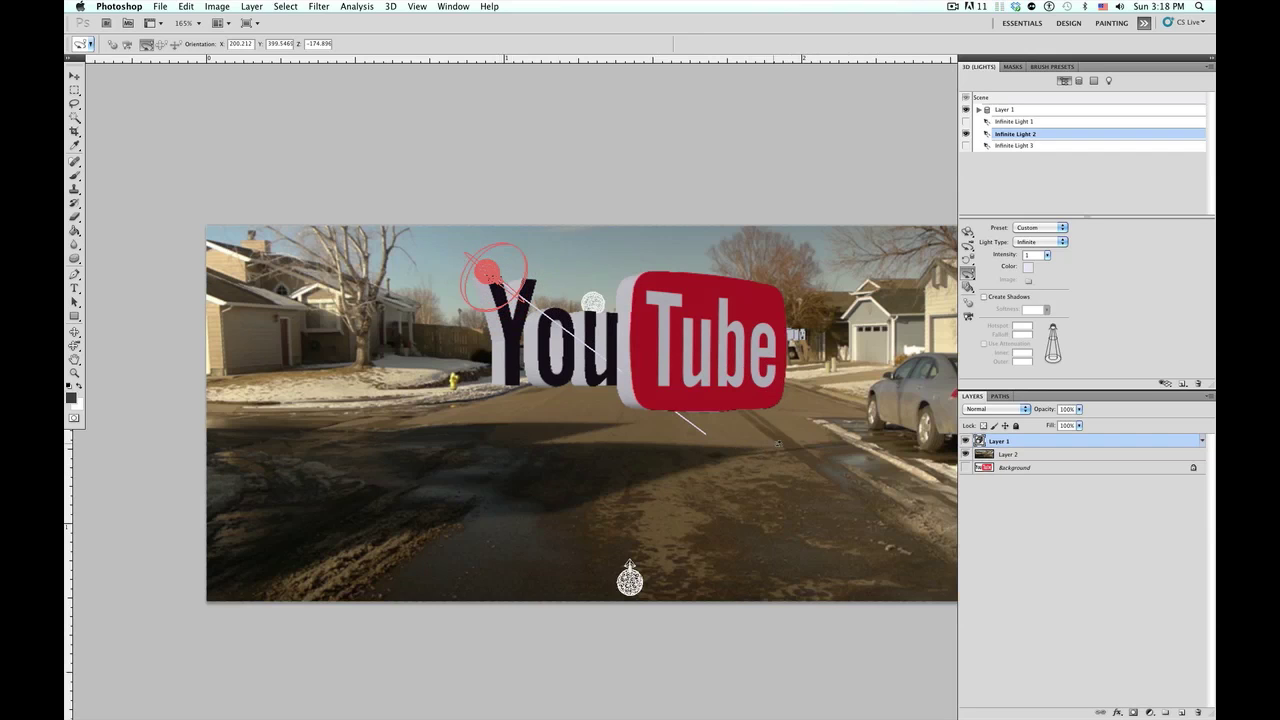
pyautogui.moveTo(487, 272); pyautogui.dragTo(457, 370)
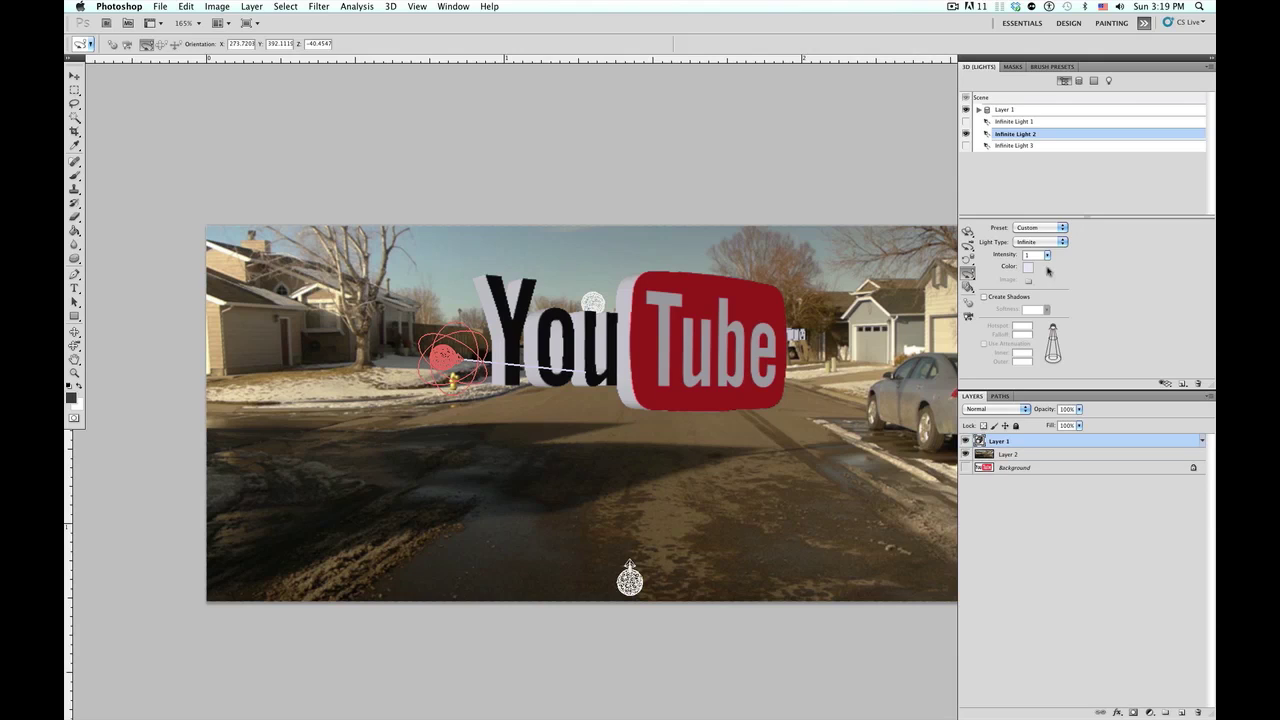
# Step: Set the whole 3D scene's render quality to Ray Traced Draft
pyautogui.click(984, 97)
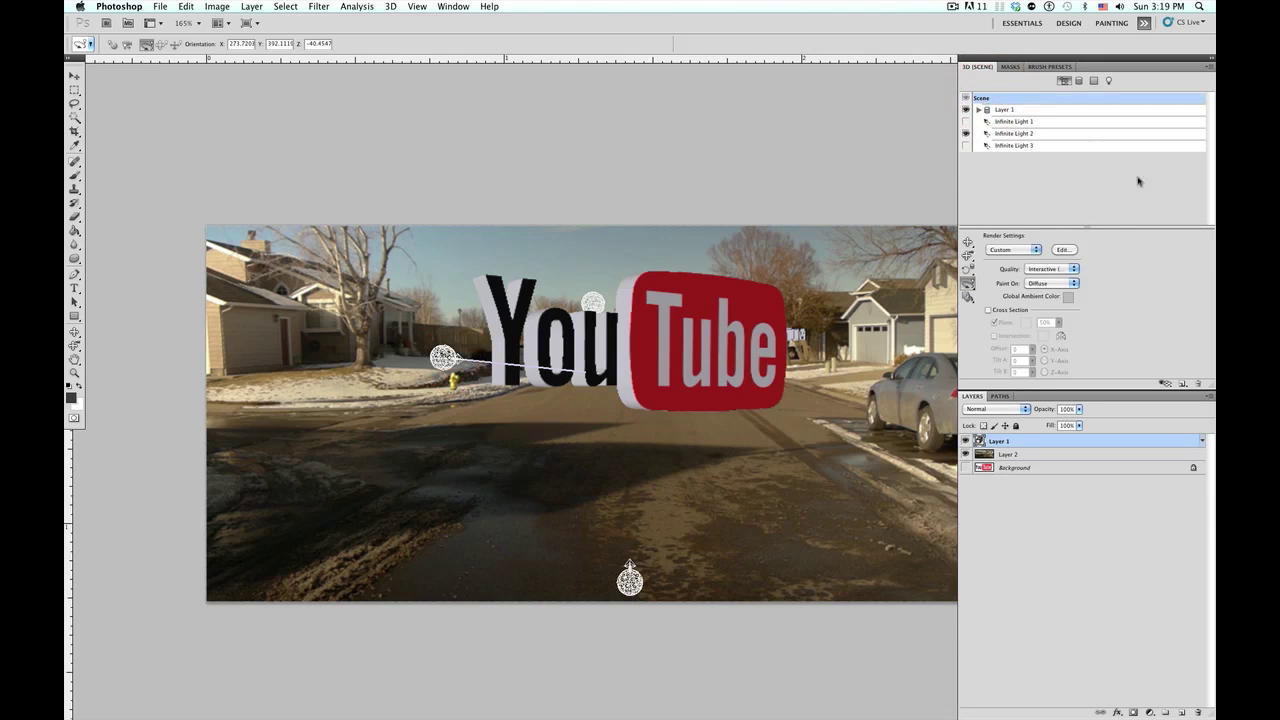
pyautogui.click(1050, 268)
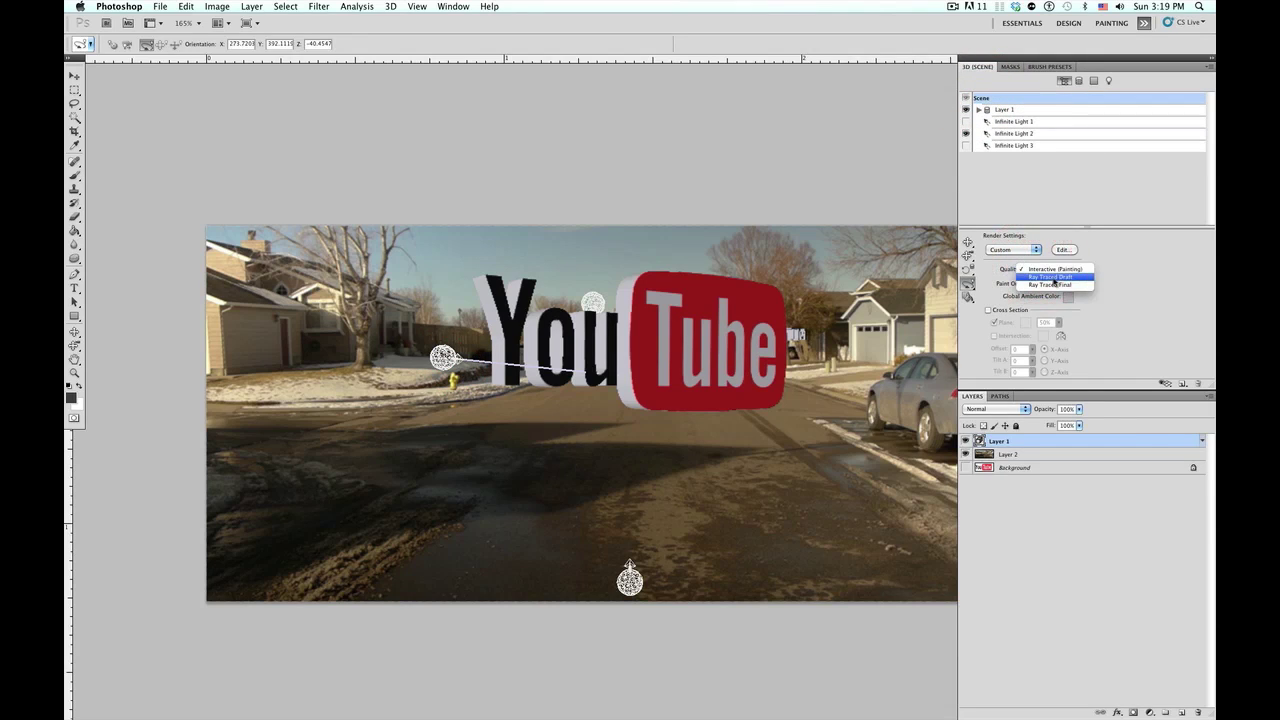
pyautogui.click(1050, 271)
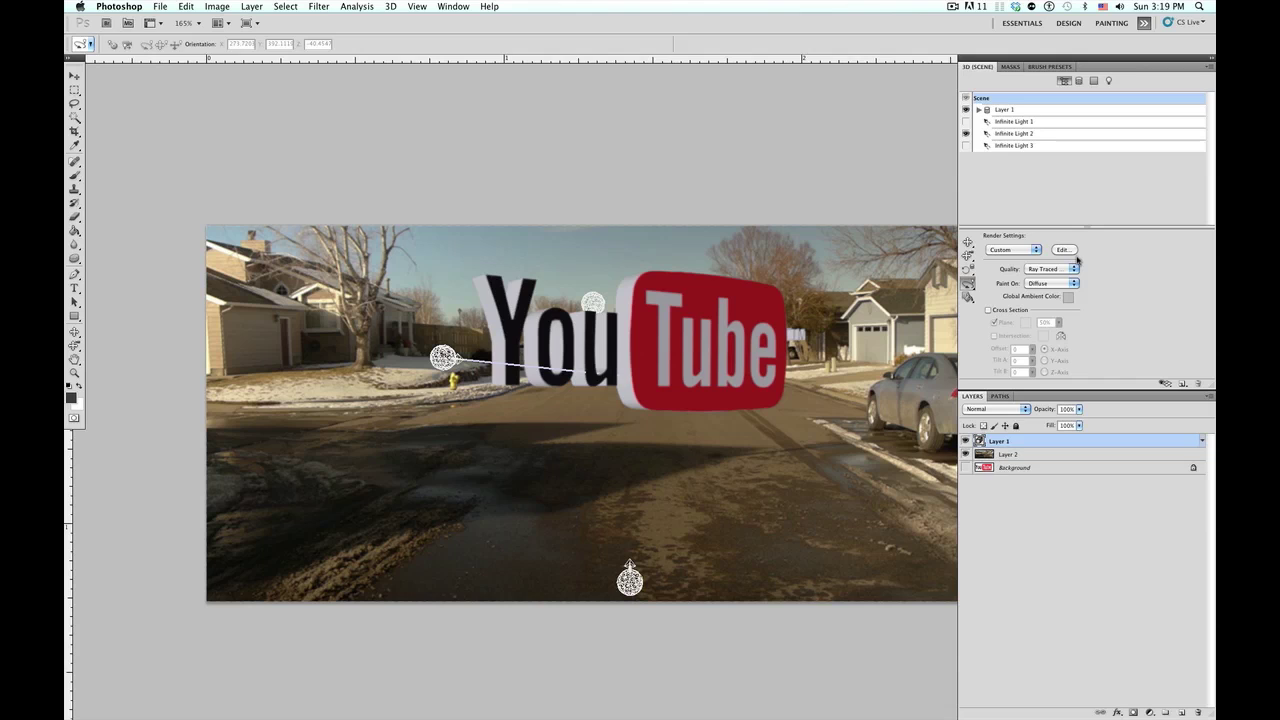
# Step: Turn on shadow creation for Infinite Light 2
pyautogui.click(1009, 133)
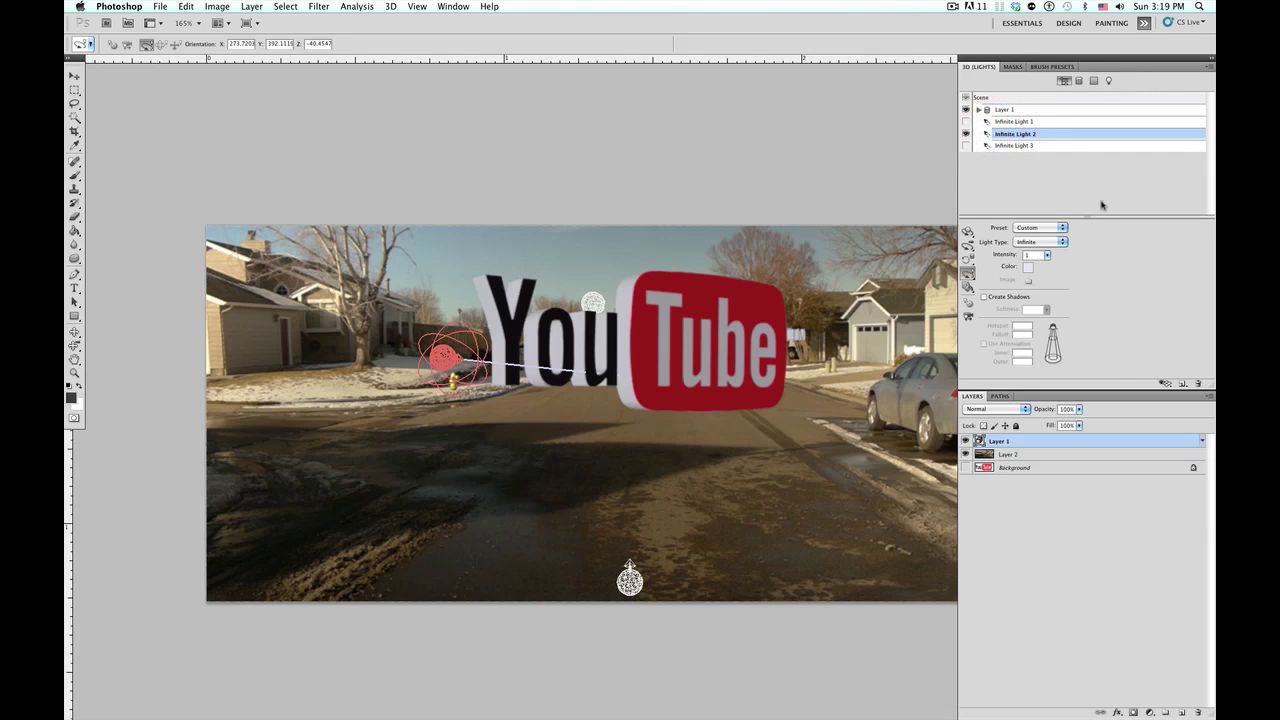
pyautogui.click(983, 297)
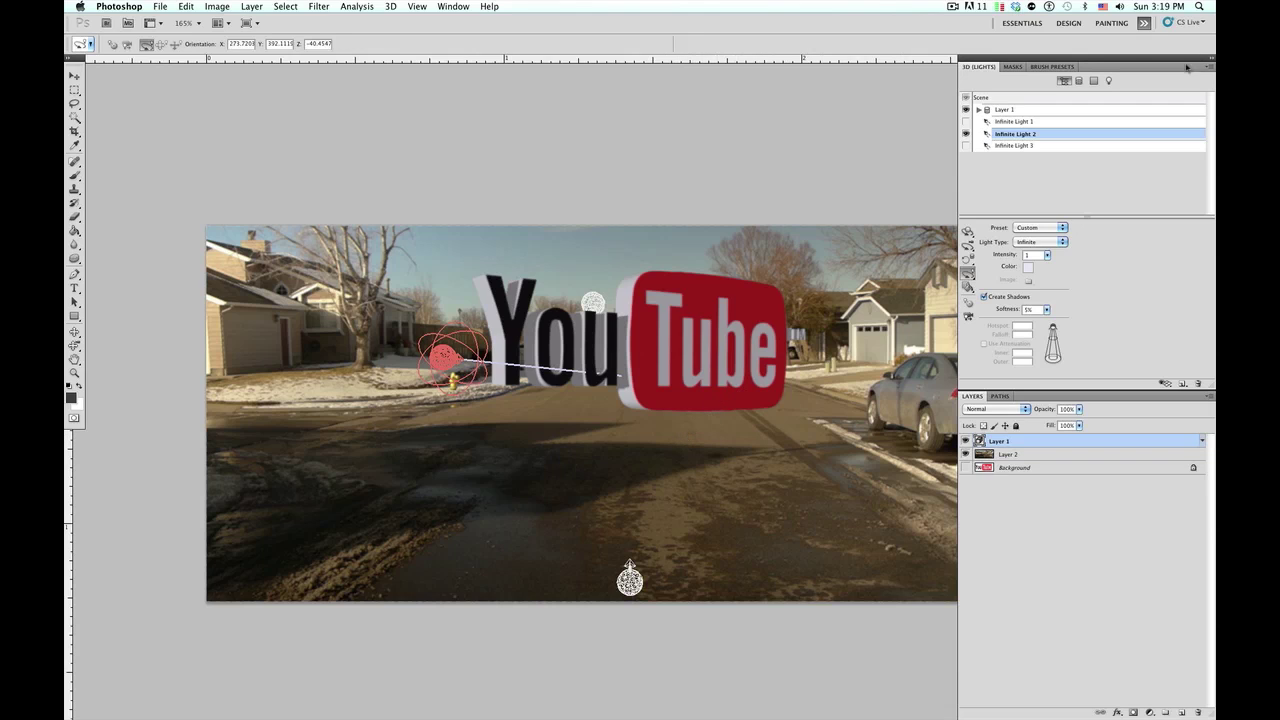
# Step: Enable the Ground Plane Shadow Catcher for the 3D scene and snap the logo to the ground plane
pyautogui.click(395, 6)
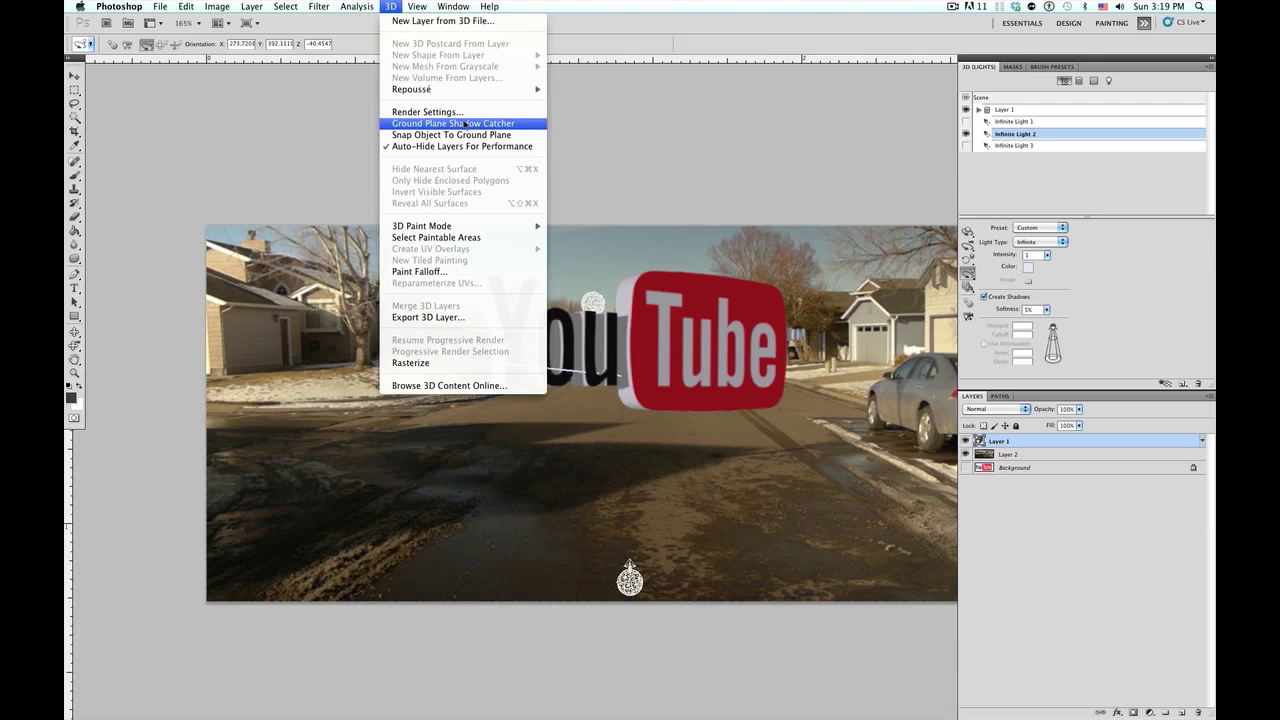
pyautogui.click(481, 127)
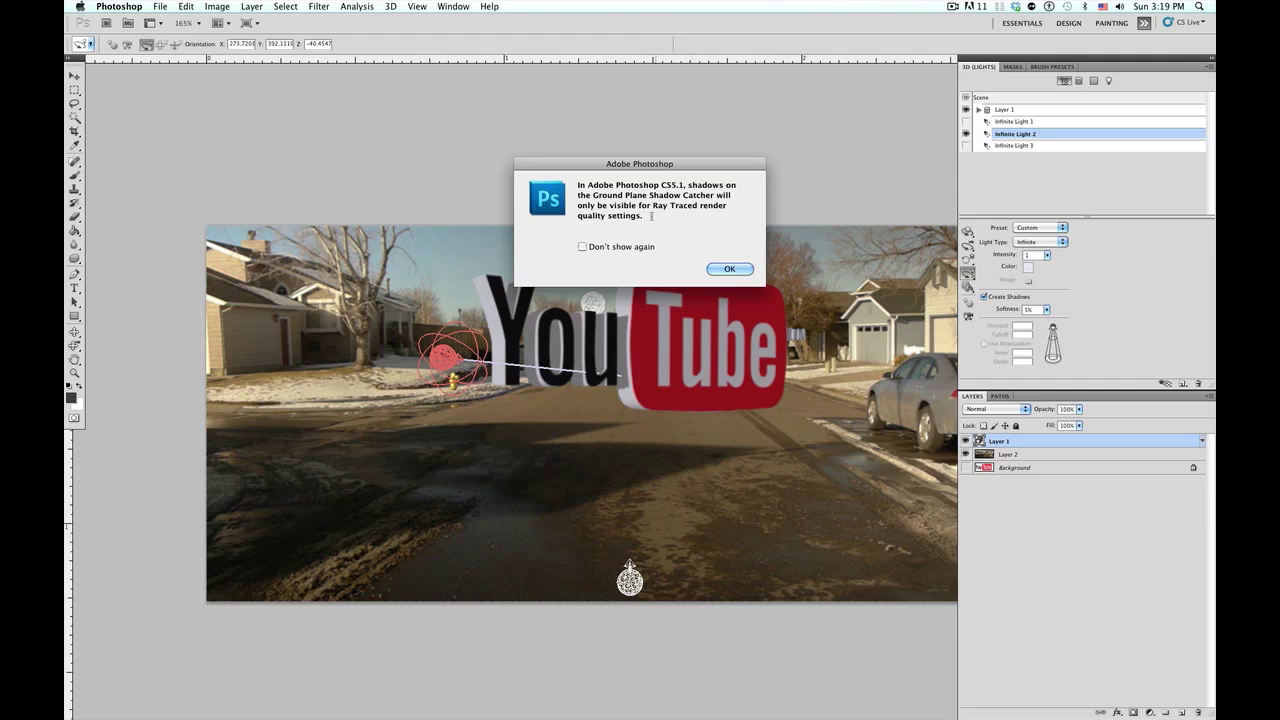
pyautogui.click(728, 269)
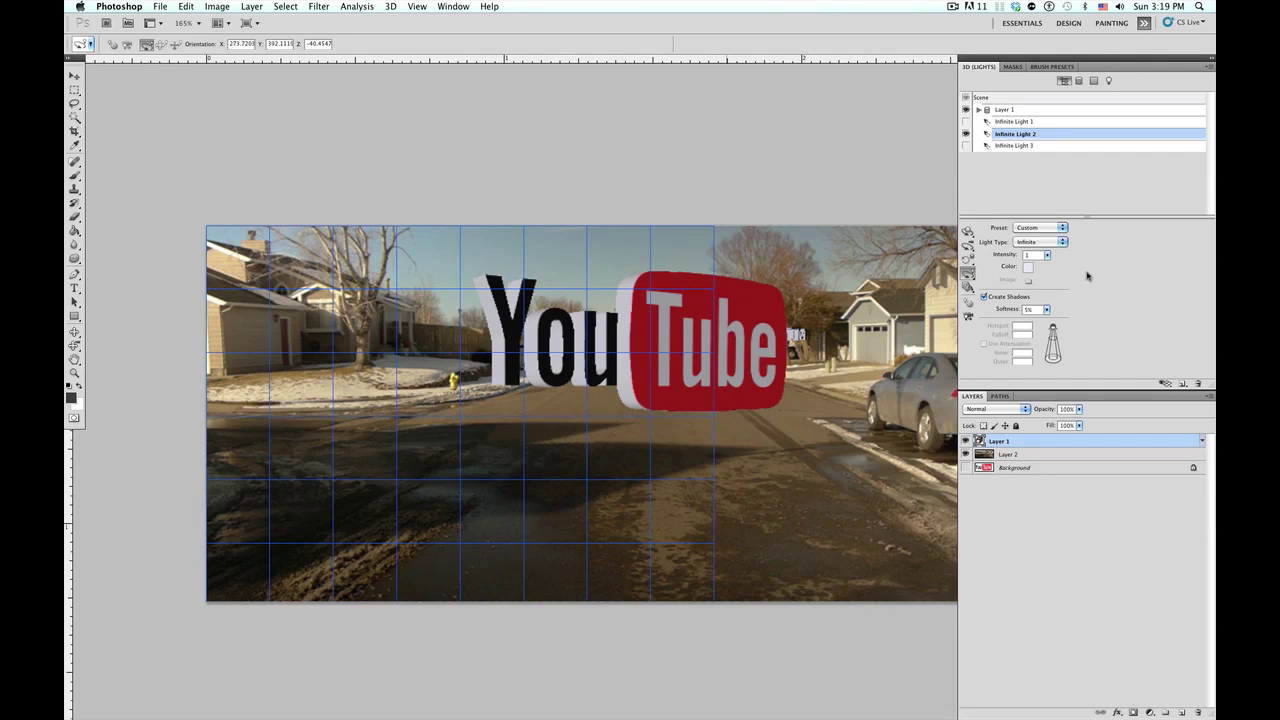
pyautogui.click(390, 6)
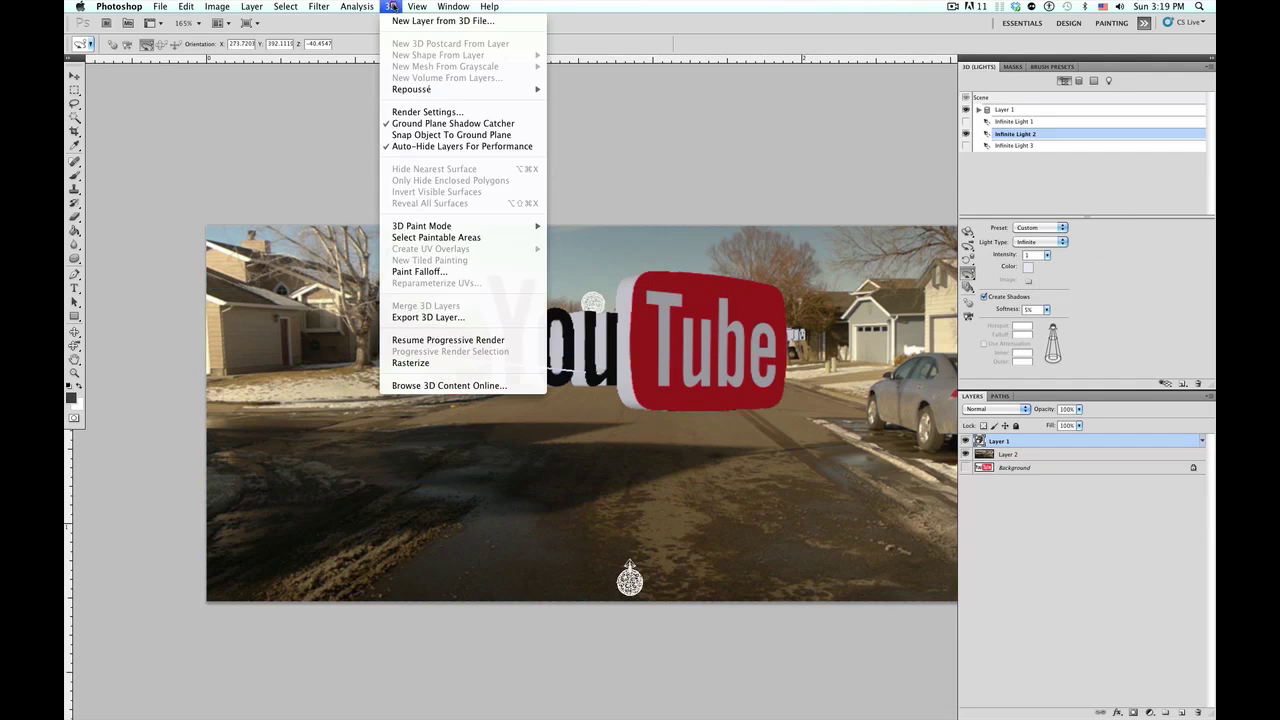
pyautogui.click(447, 135)
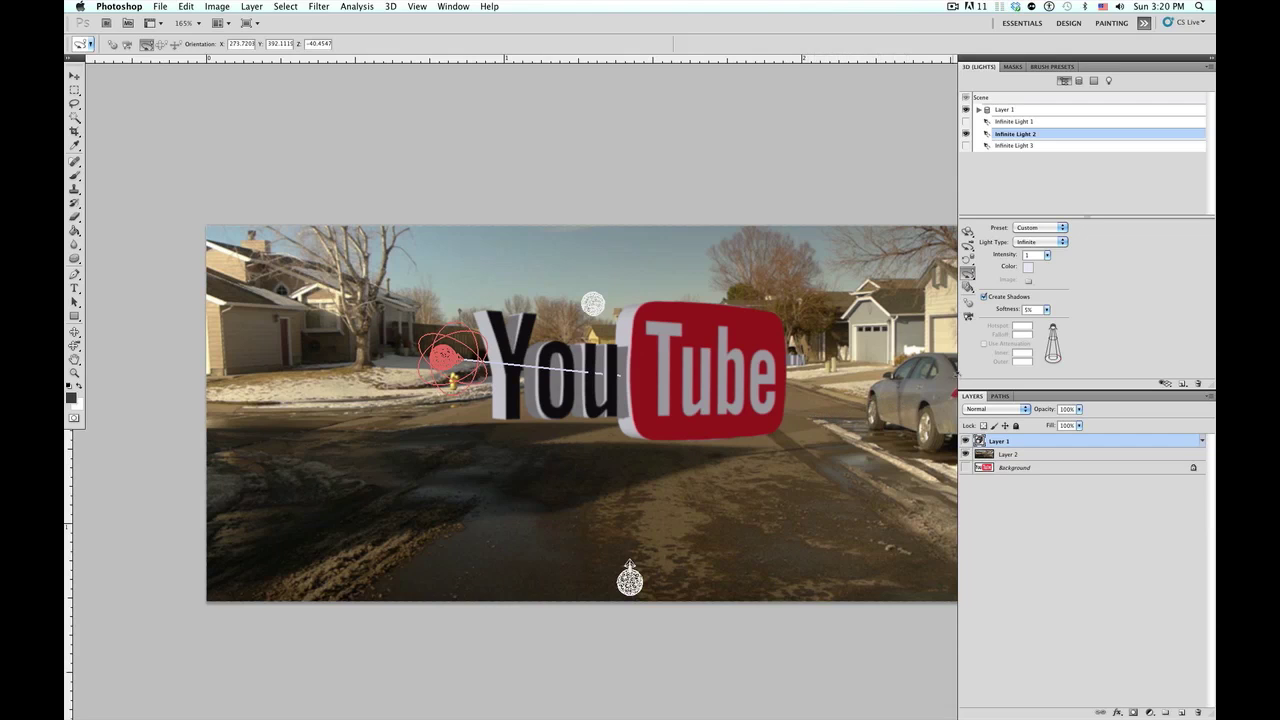
# Step: Set the whole 3D scene's render quality to Ray Traced Final and preview the render
pyautogui.click(996, 98)
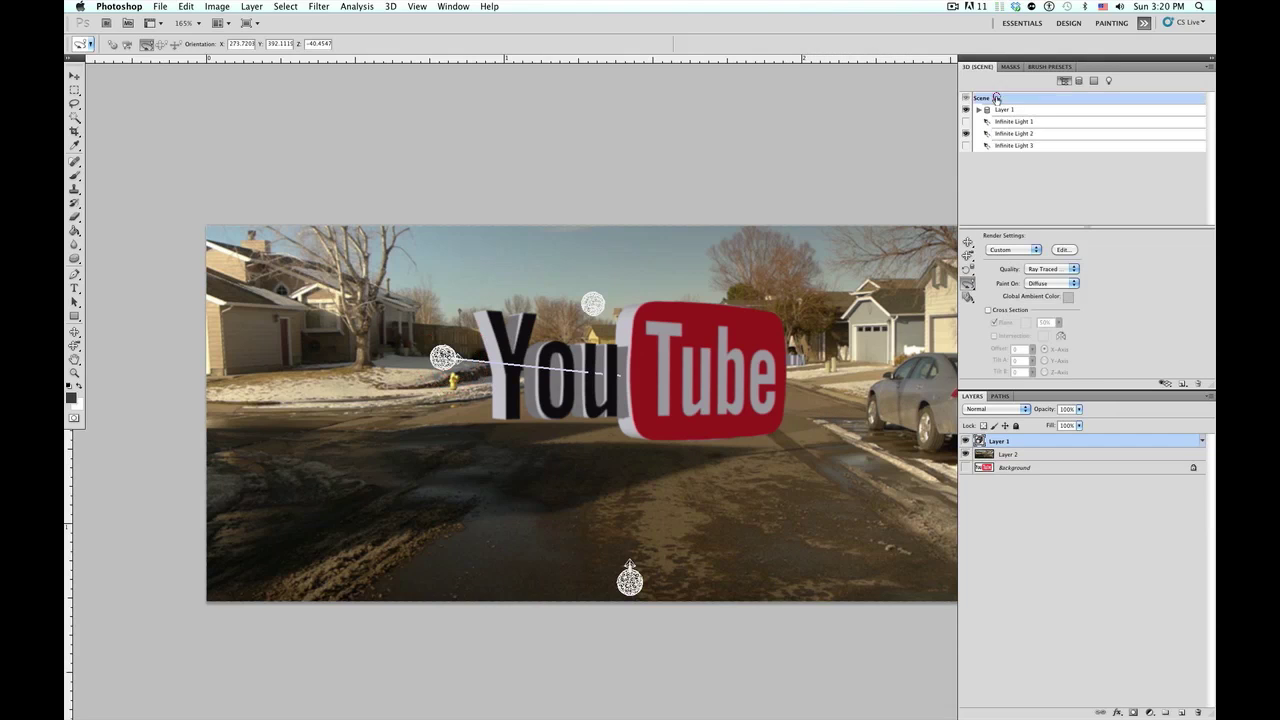
pyautogui.click(1053, 269)
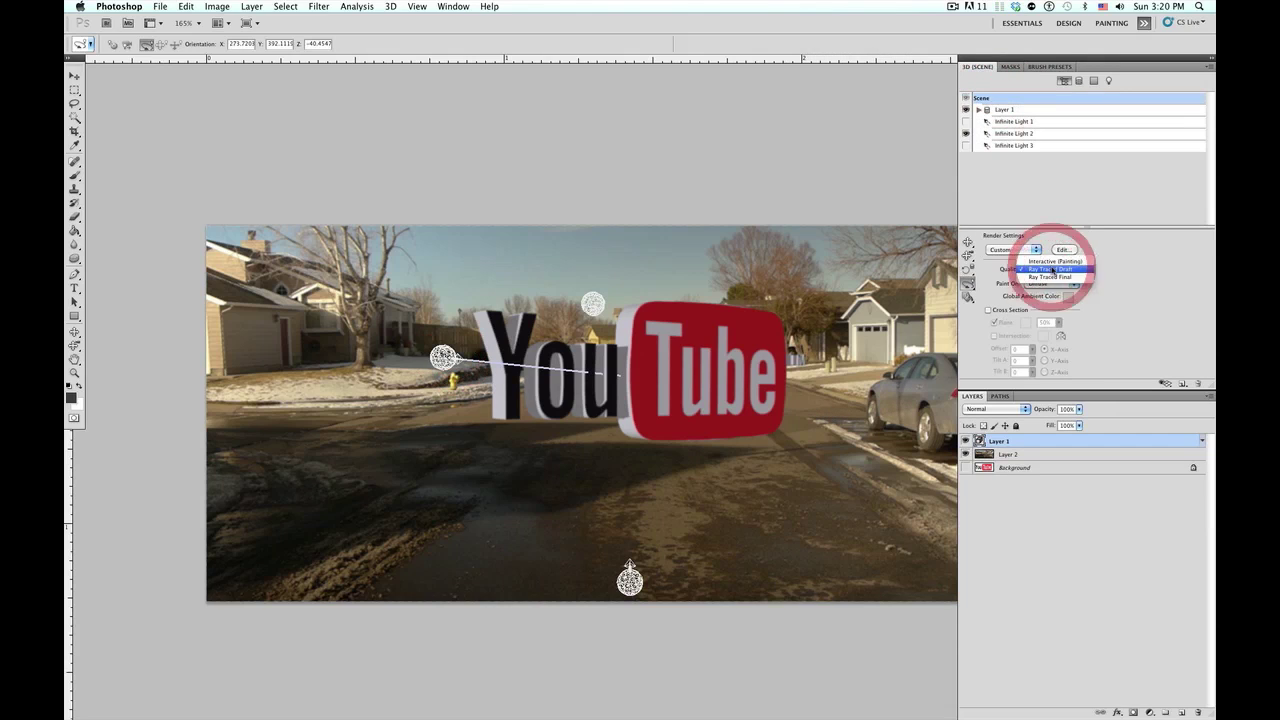
pyautogui.click(1115, 266)
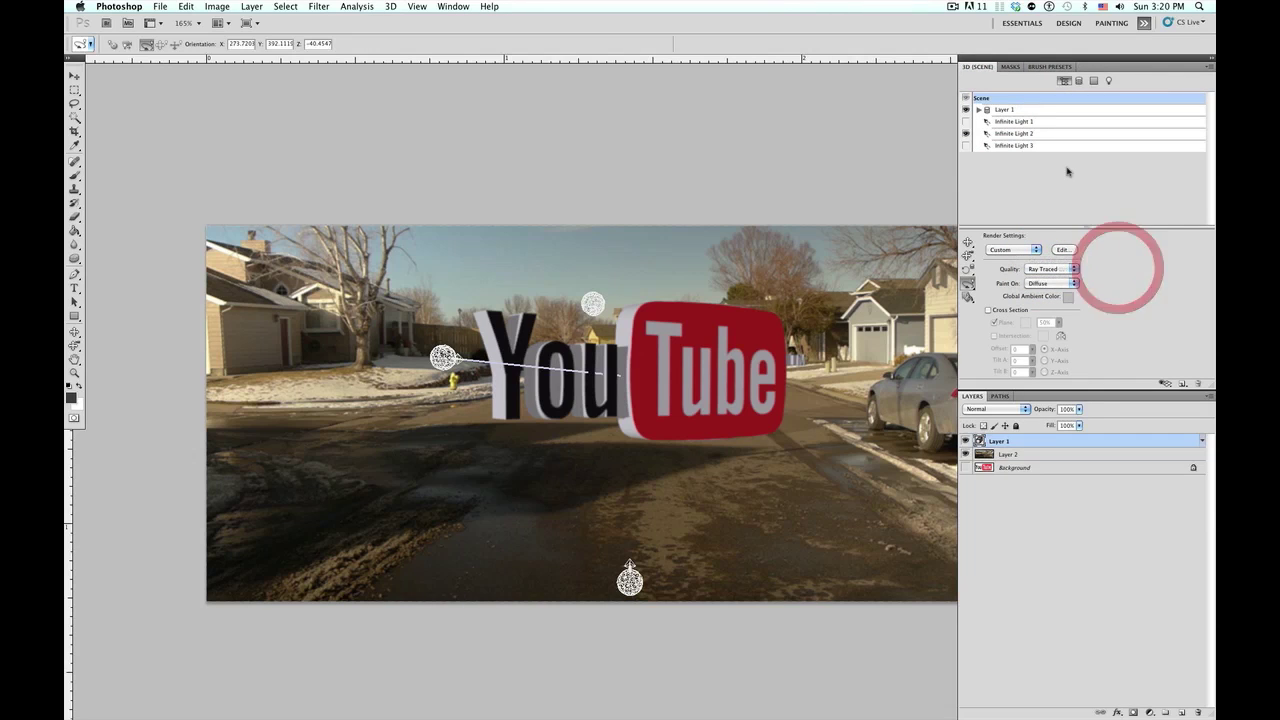
pyautogui.click(1066, 269)
pyautogui.click(1066, 277)
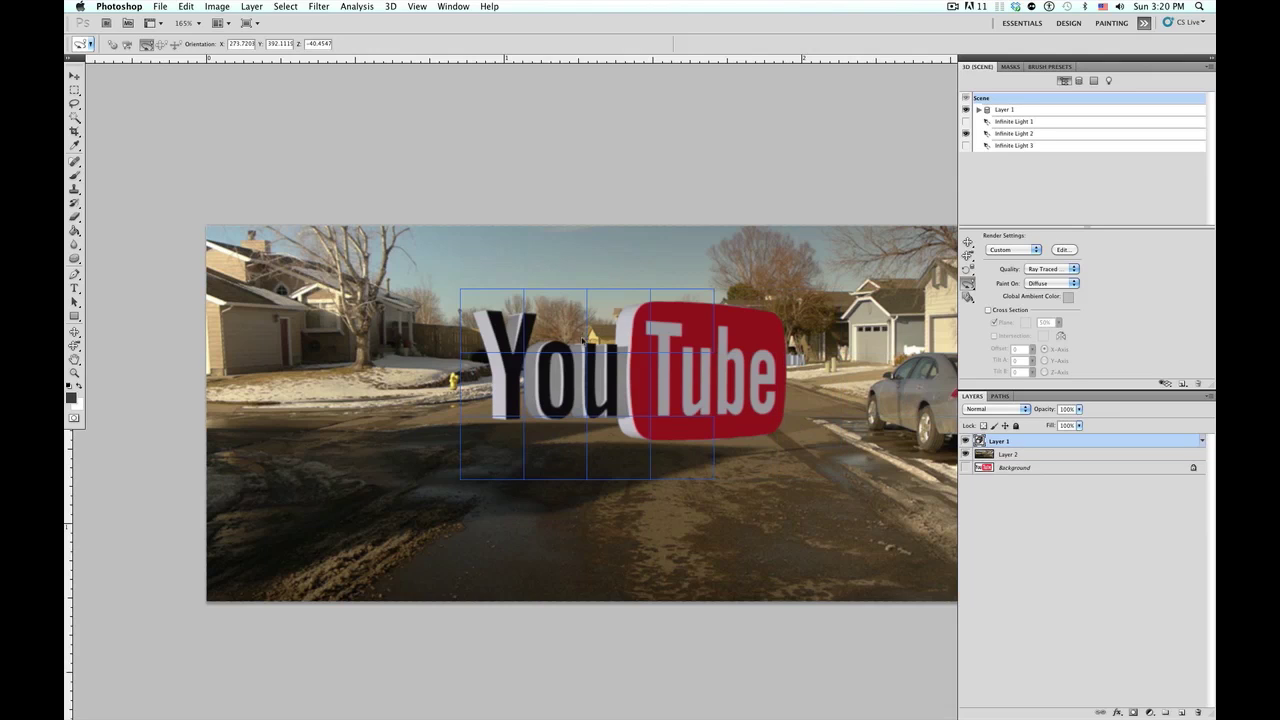
pyautogui.click(1137, 314)
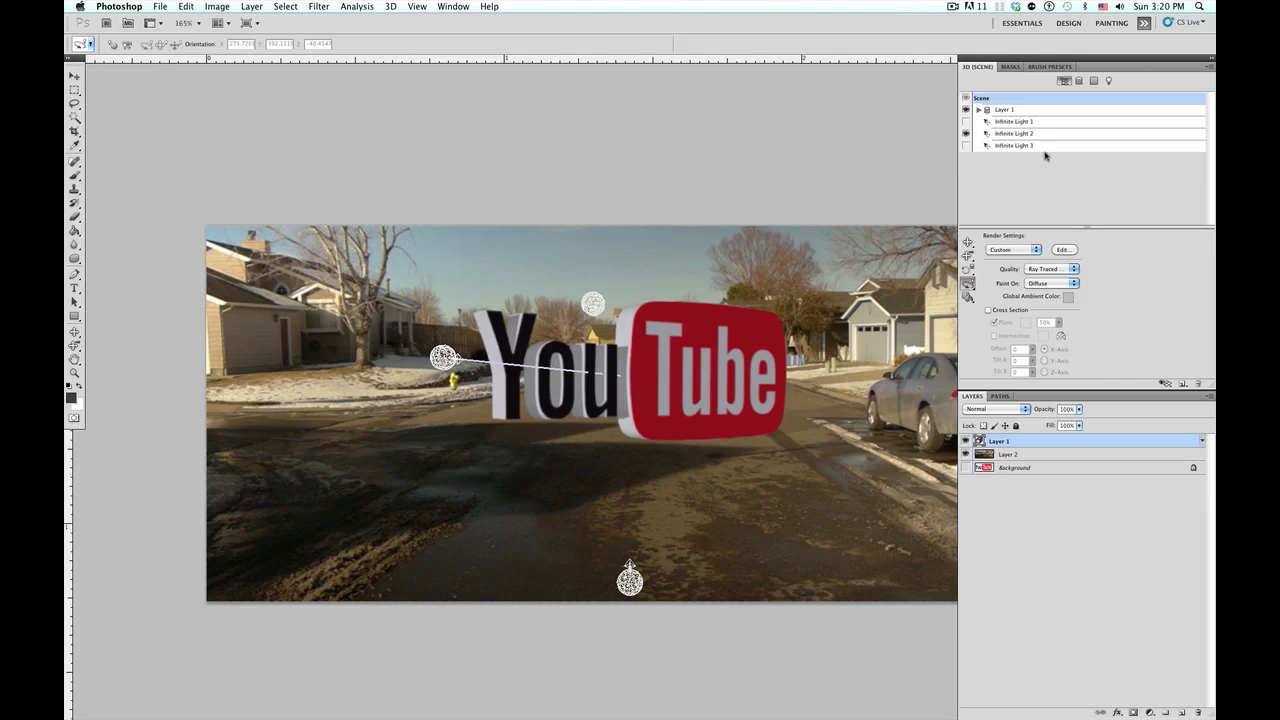
# Step: Toggle the Ground Plane Shadow Catcher setting and set the scene's render quality back to Ray Traced Draft
pyautogui.click(1210, 67)
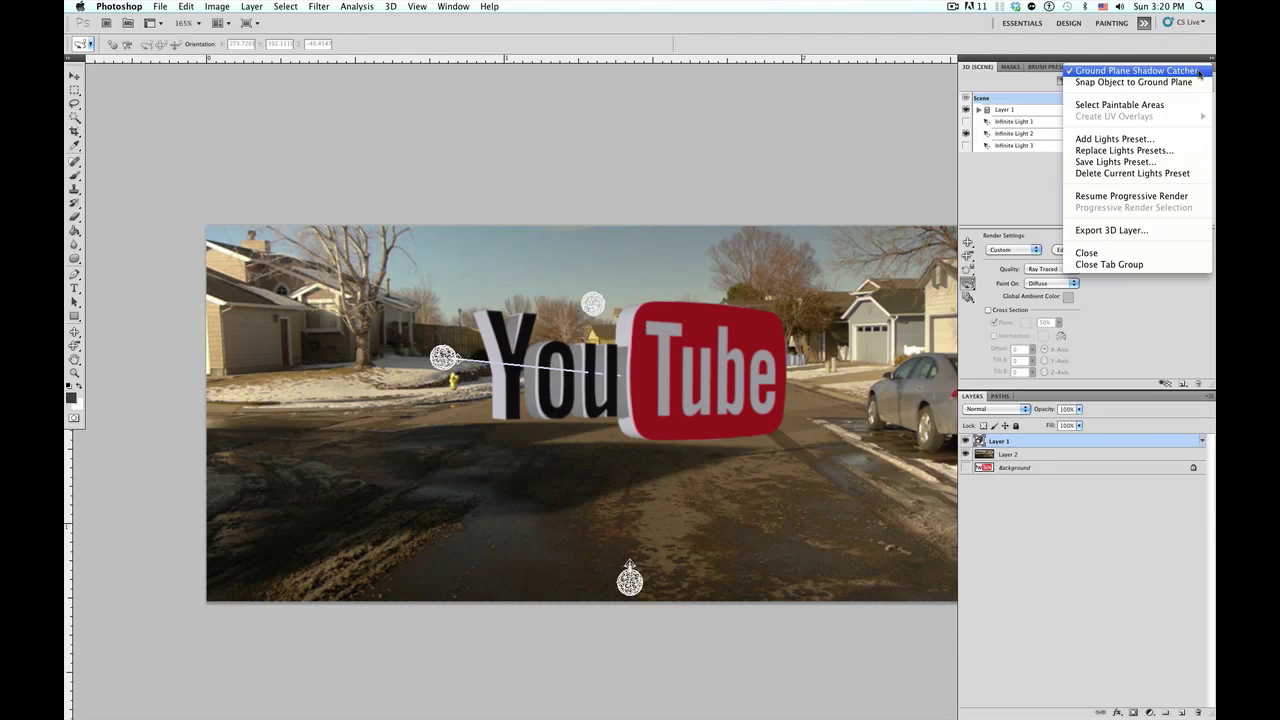
pyautogui.click(1196, 72)
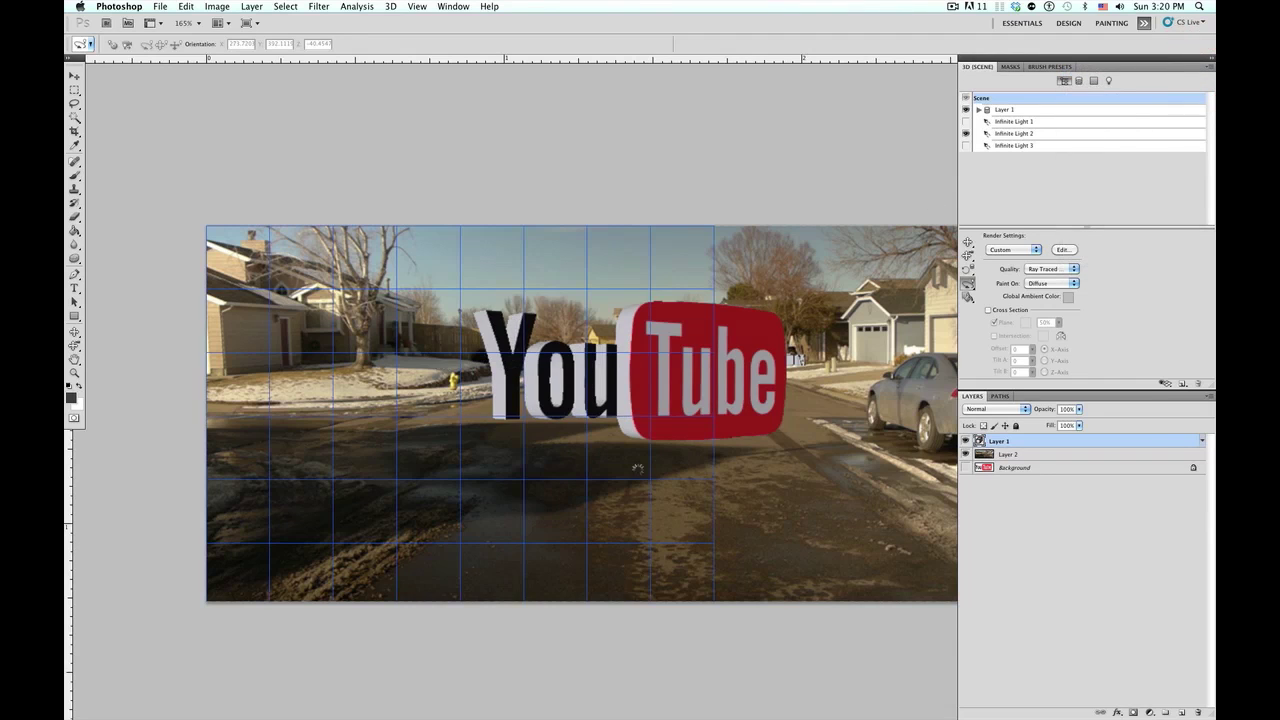
pyautogui.click(1052, 268)
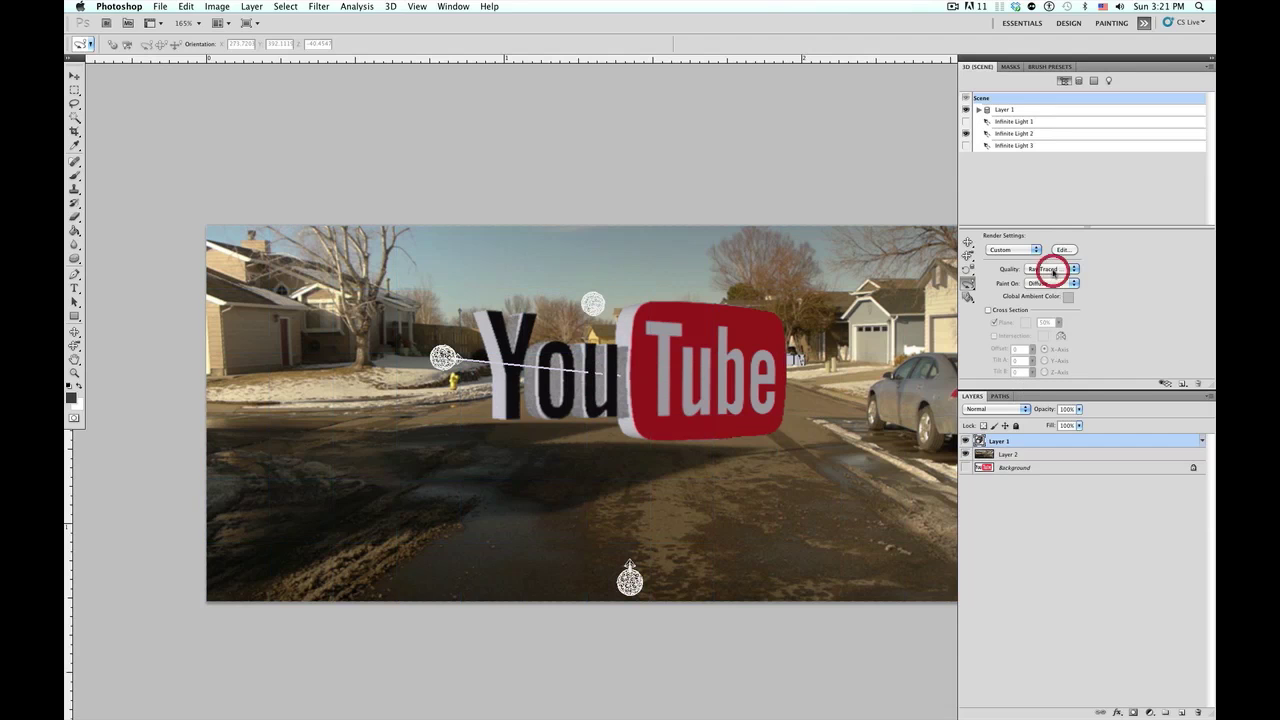
pyautogui.click(1054, 268)
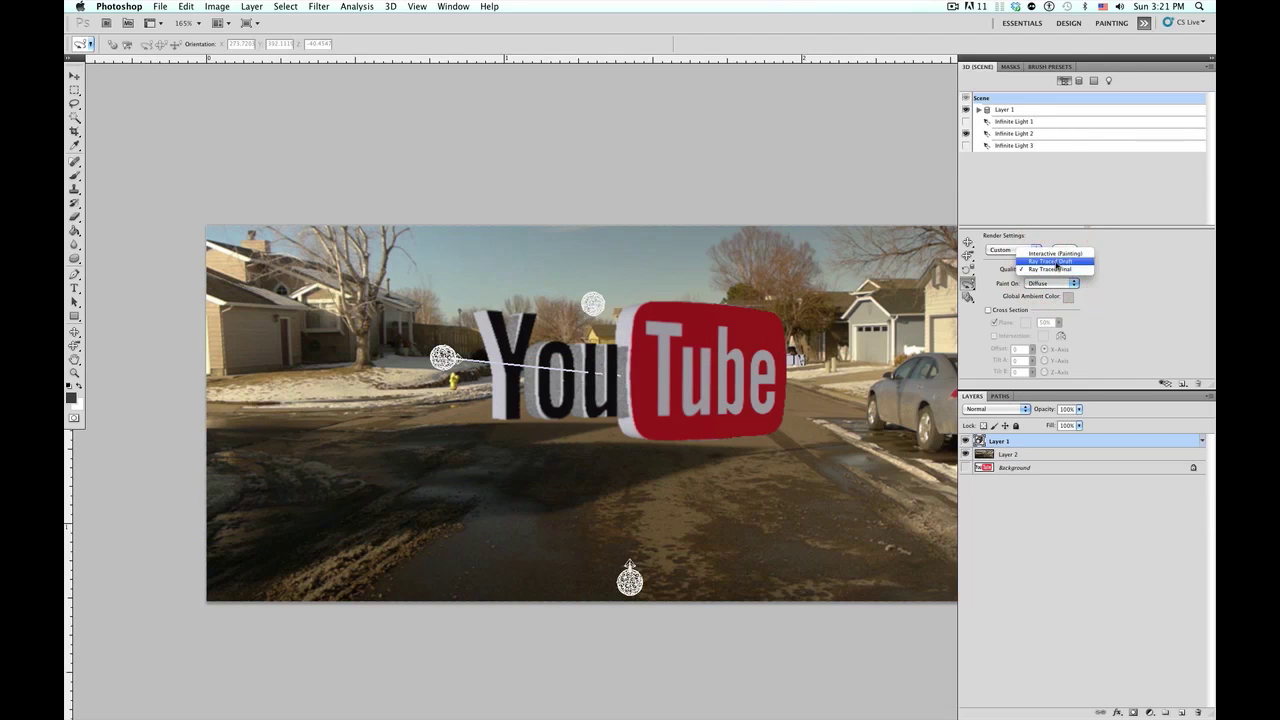
pyautogui.click(1055, 258)
# Step: Set Infinite Light 2's shadow softness to 29% and its intensity to 2.68
pyautogui.click(1012, 132)
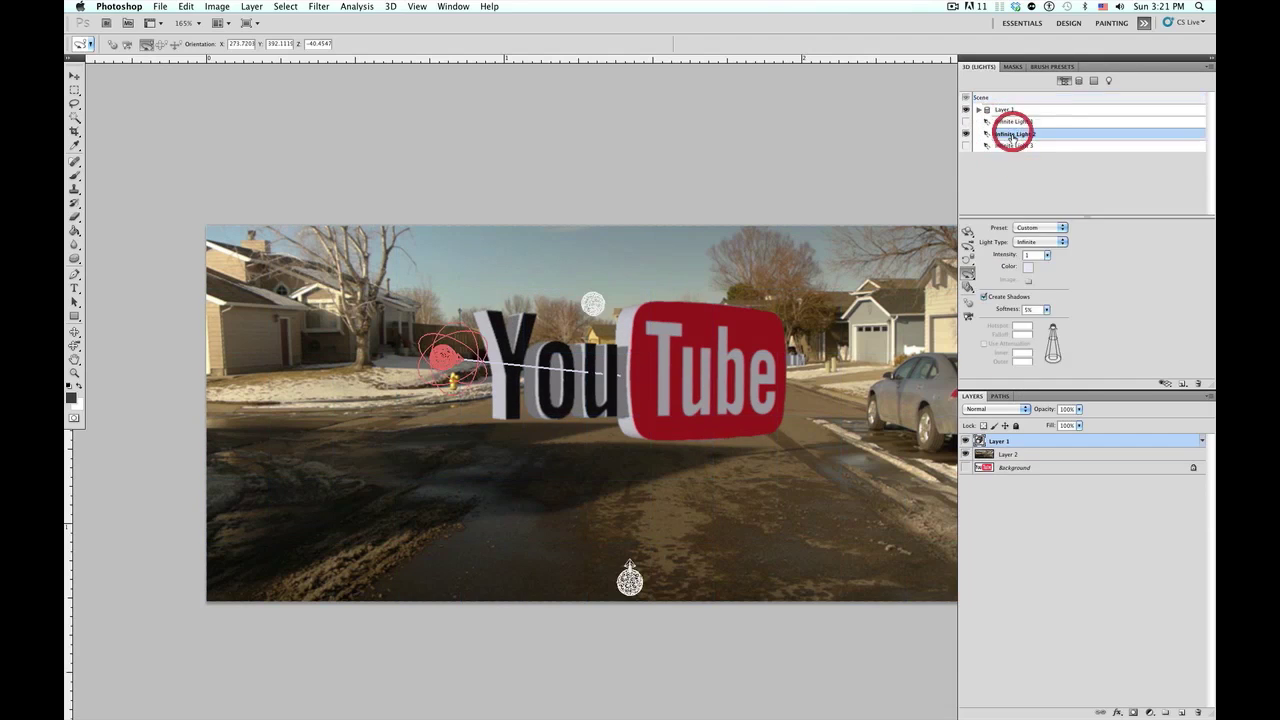
pyautogui.click(1046, 309)
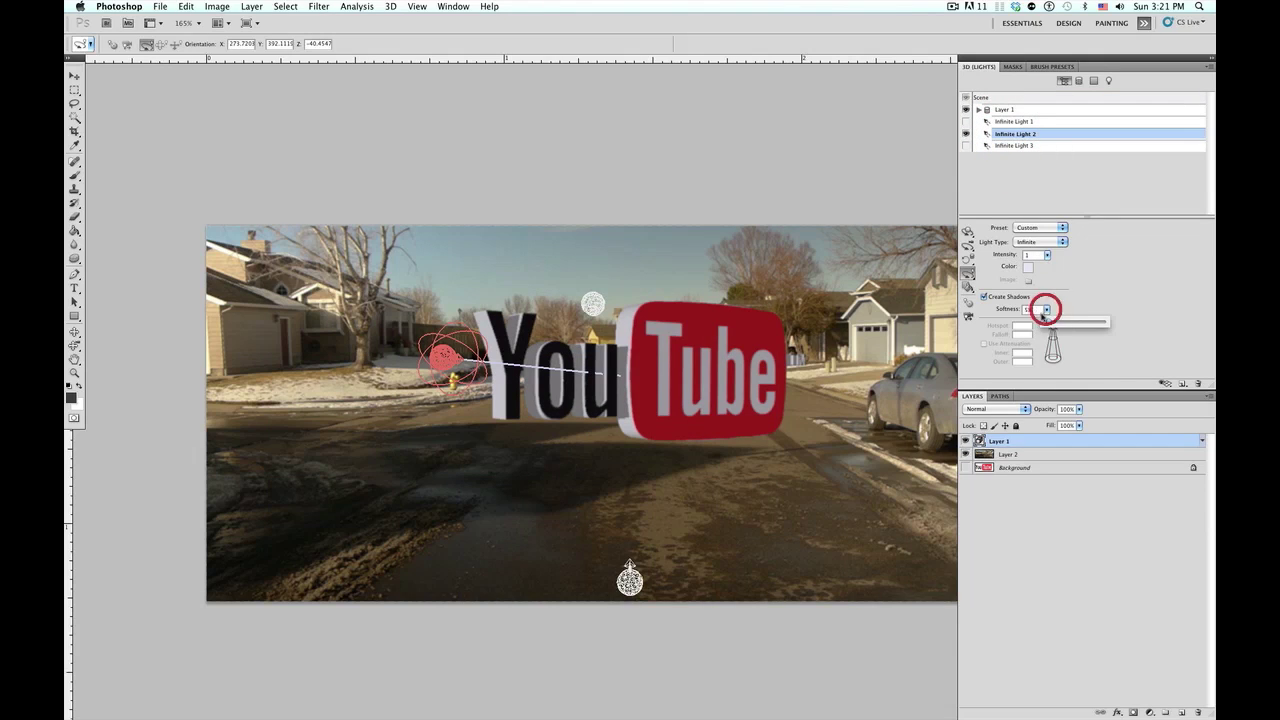
pyautogui.moveTo(1060, 322); pyautogui.dragTo(1063, 322)
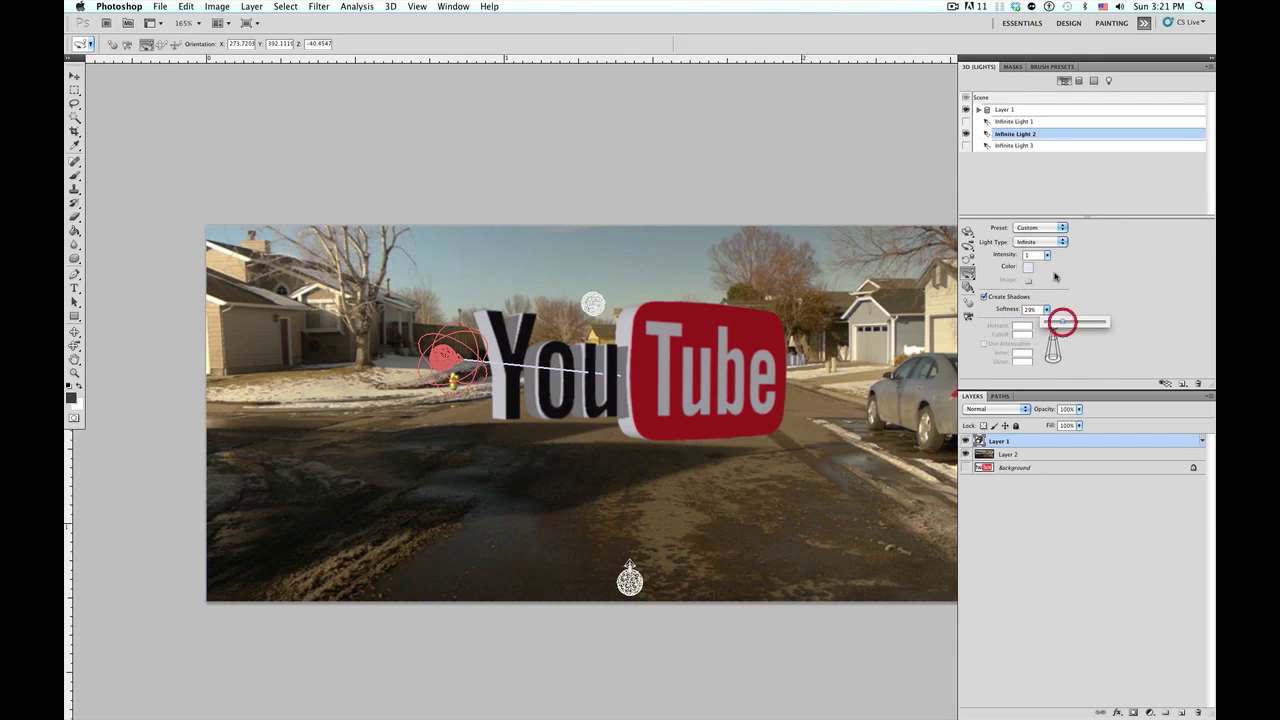
pyautogui.click(1047, 255)
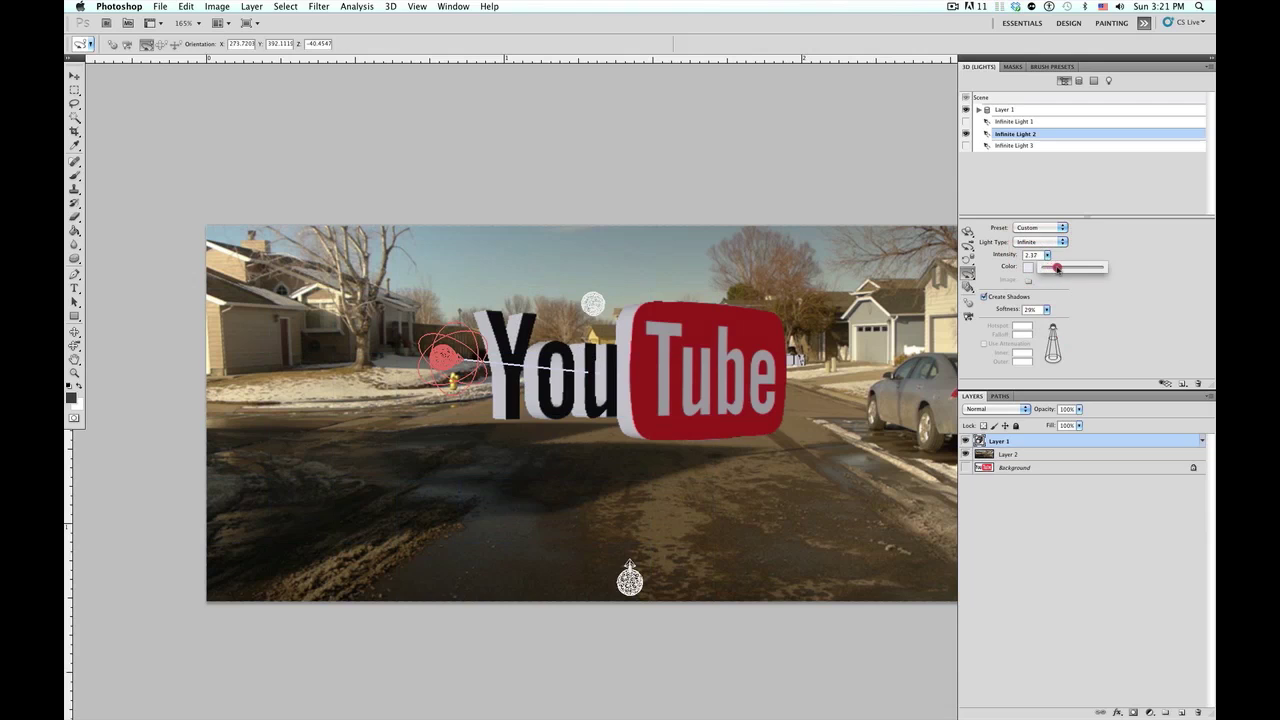
pyautogui.moveTo(1055, 265); pyautogui.dragTo(1062, 265)
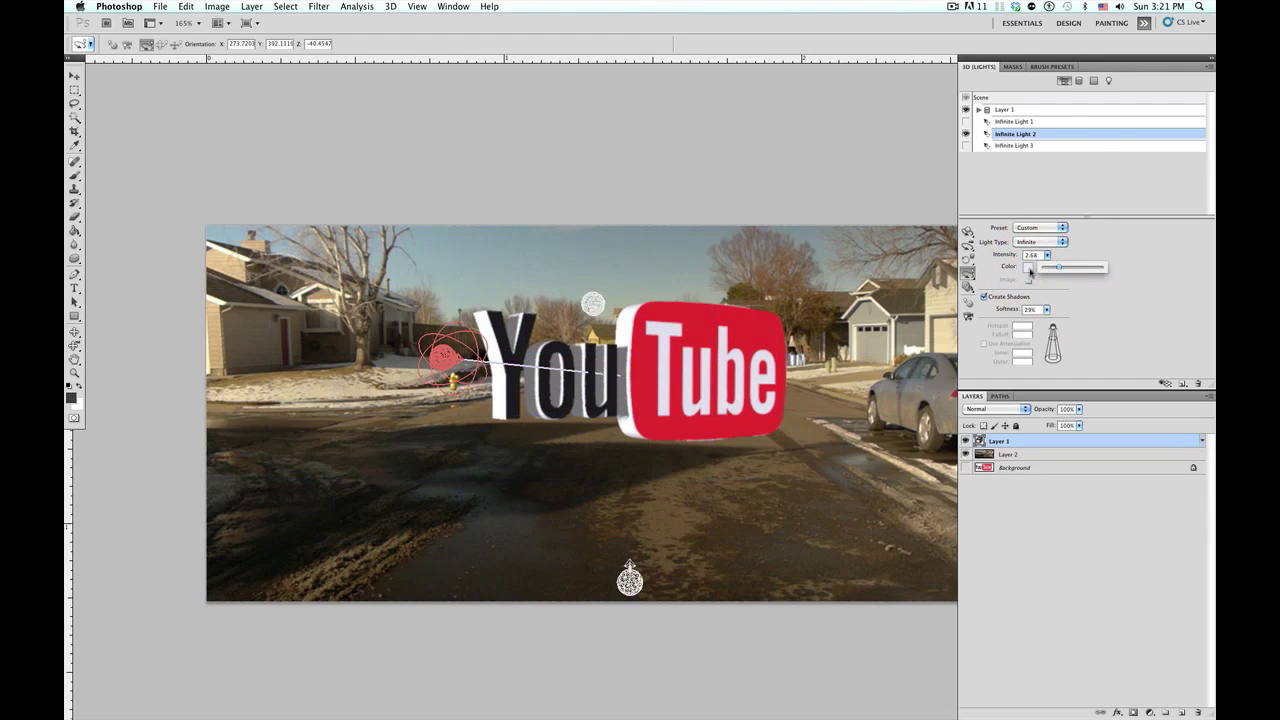
# Step: Change Infinite Light 2's color by sampling a brown from the street image and lightening it to the warm beige ebd6b6
pyautogui.click(1029, 268)
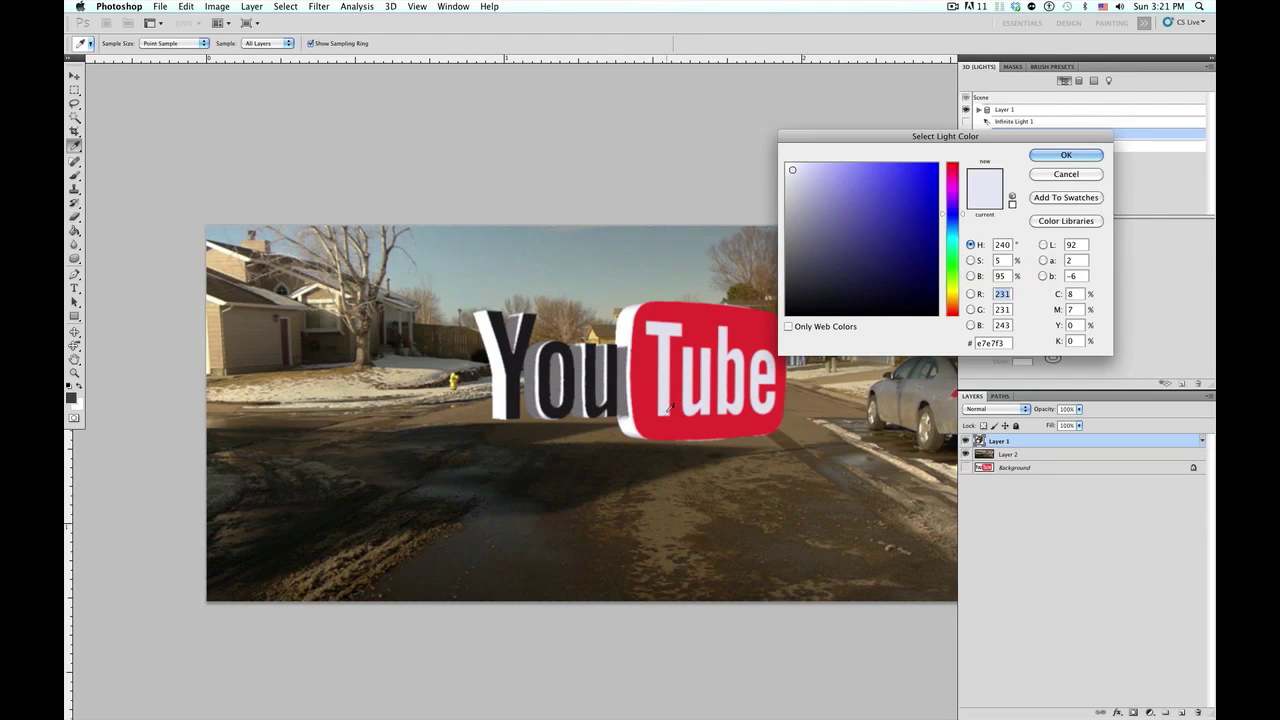
pyautogui.write('125')
pyautogui.click(799, 423)
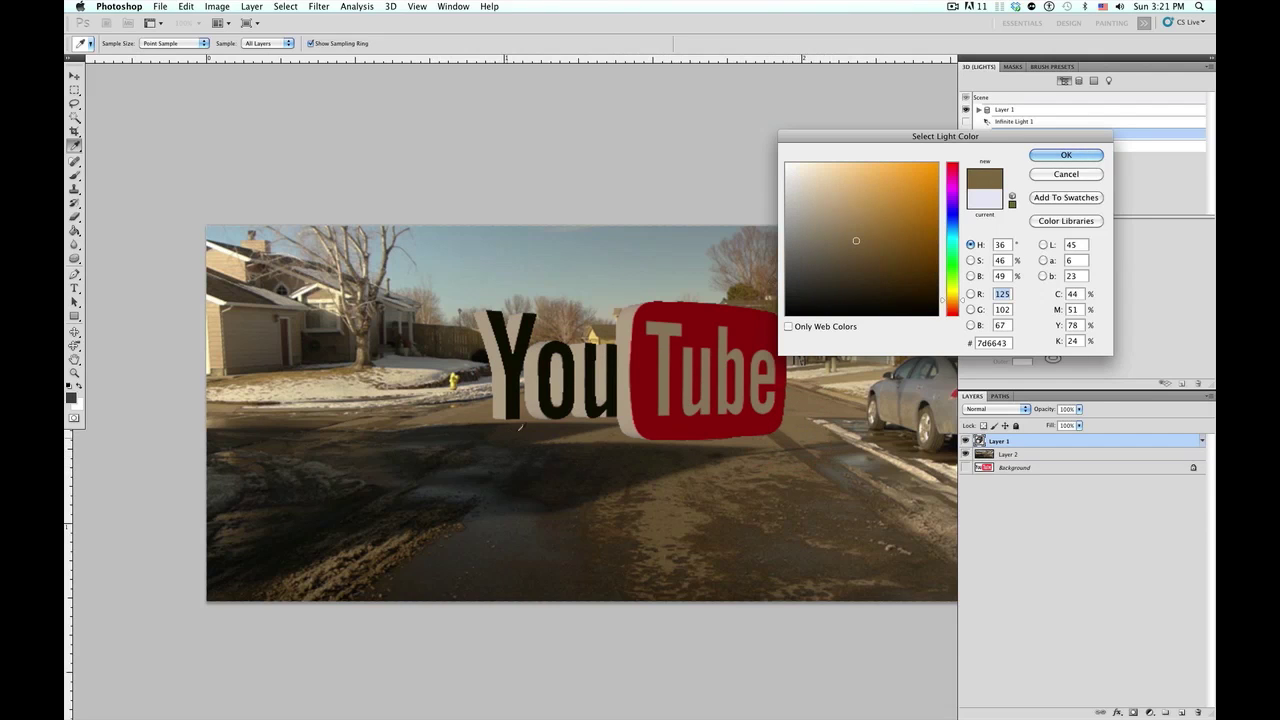
pyautogui.moveTo(856, 240); pyautogui.dragTo(822, 178)
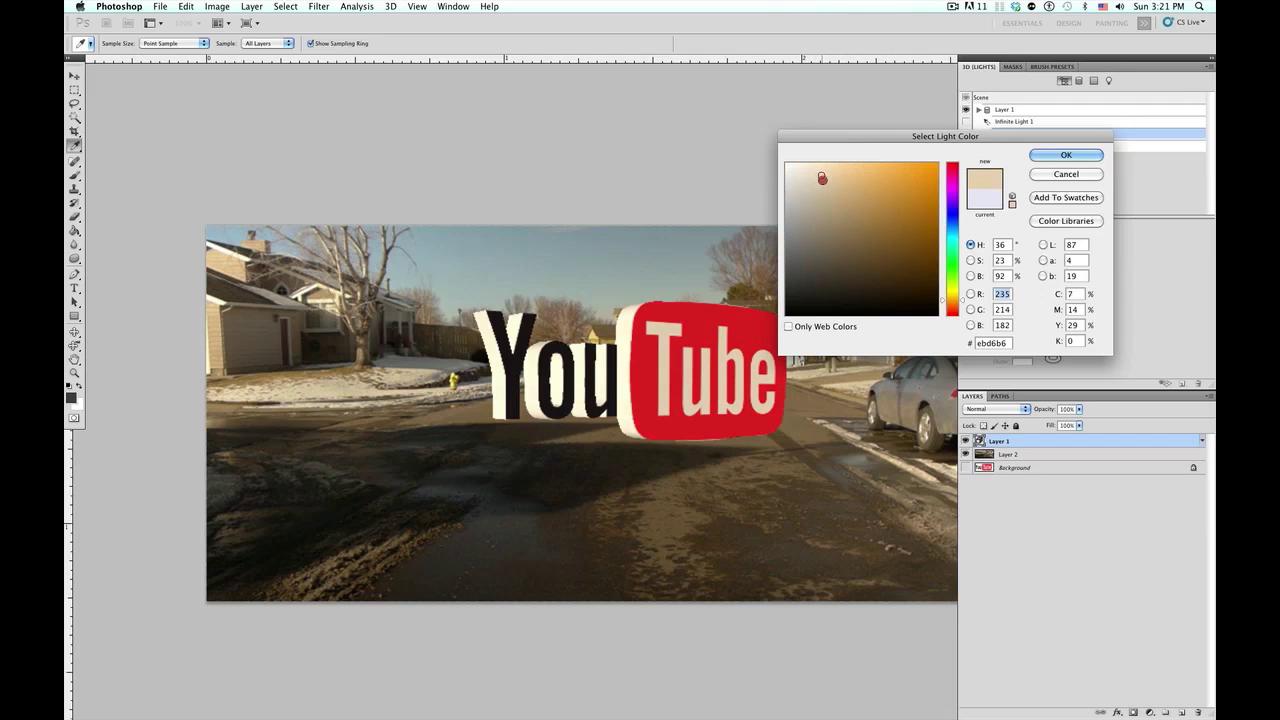
pyautogui.click(1066, 155)
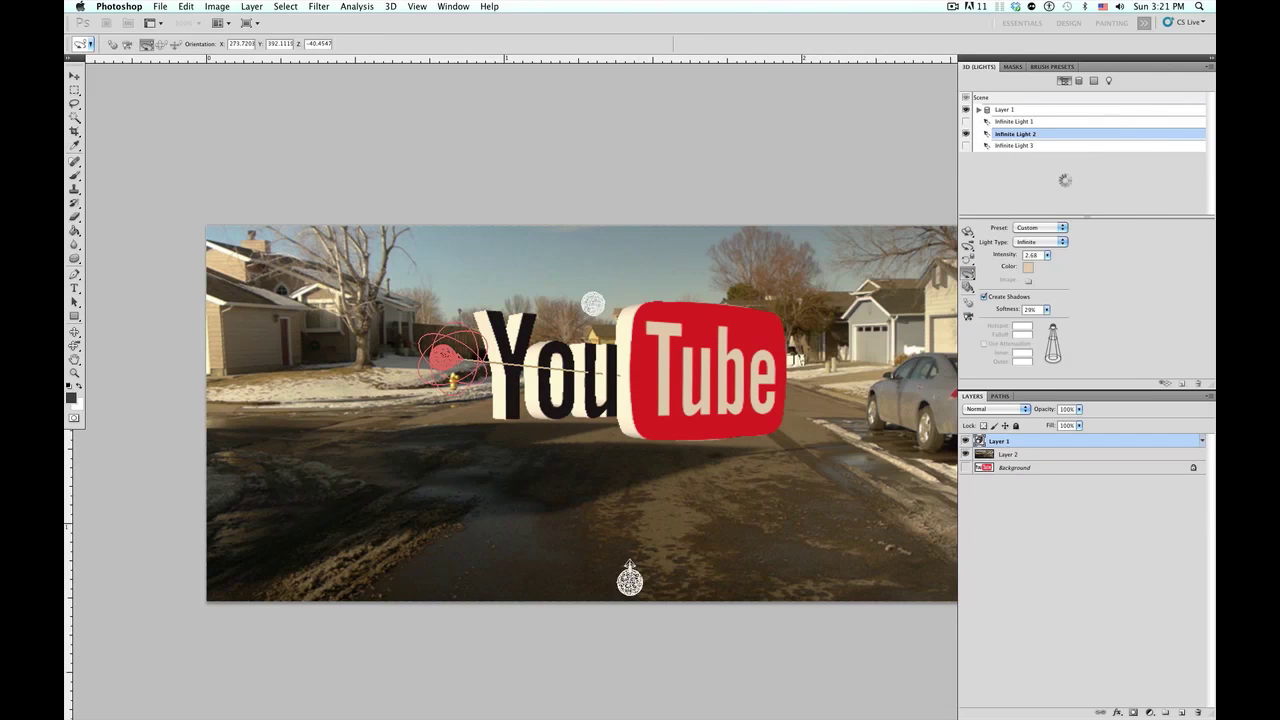
# Step: Set Infinite Light 2's intensity to 2.37
pyautogui.click(1047, 254)
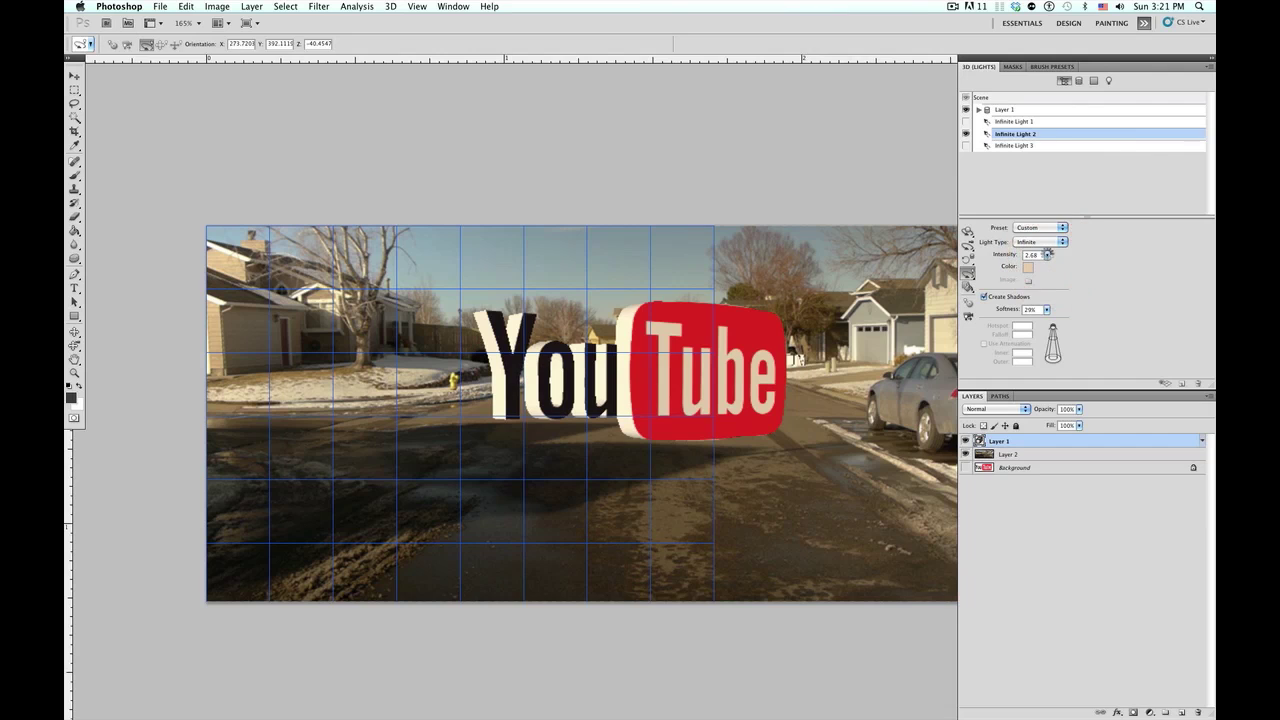
pyautogui.click(1047, 254)
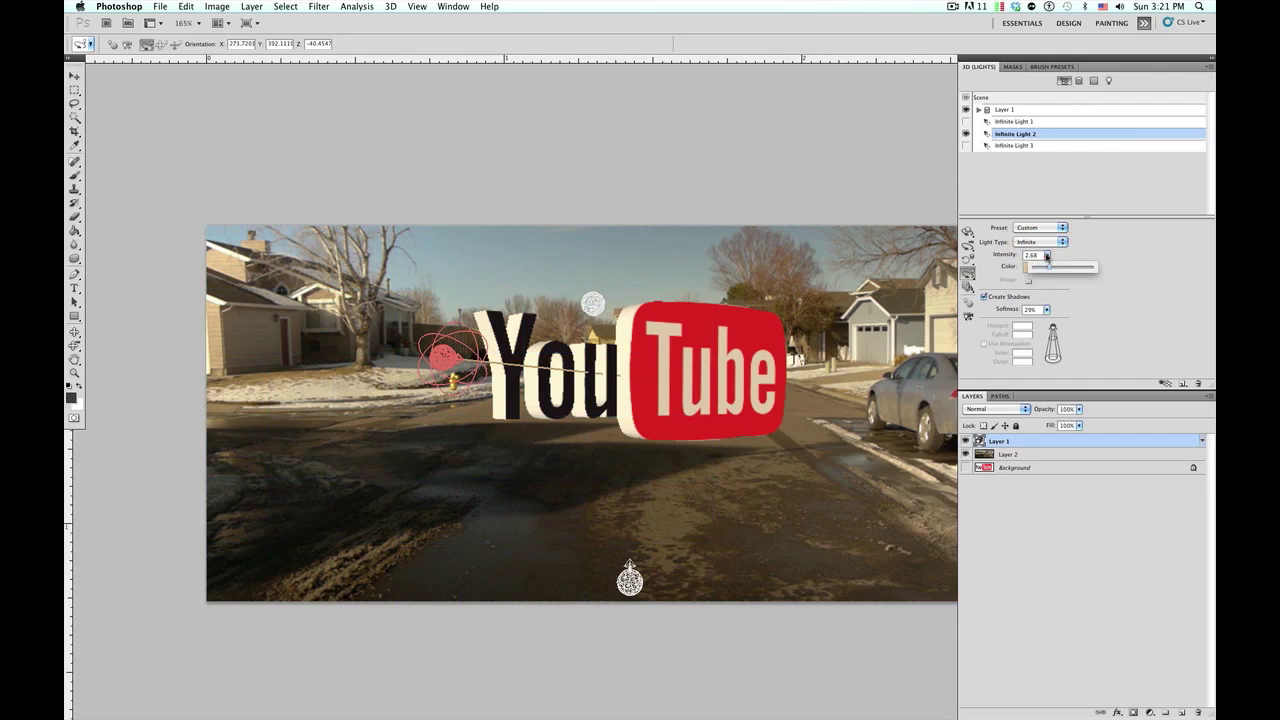
pyautogui.moveTo(1050, 267); pyautogui.dragTo(1045, 265)
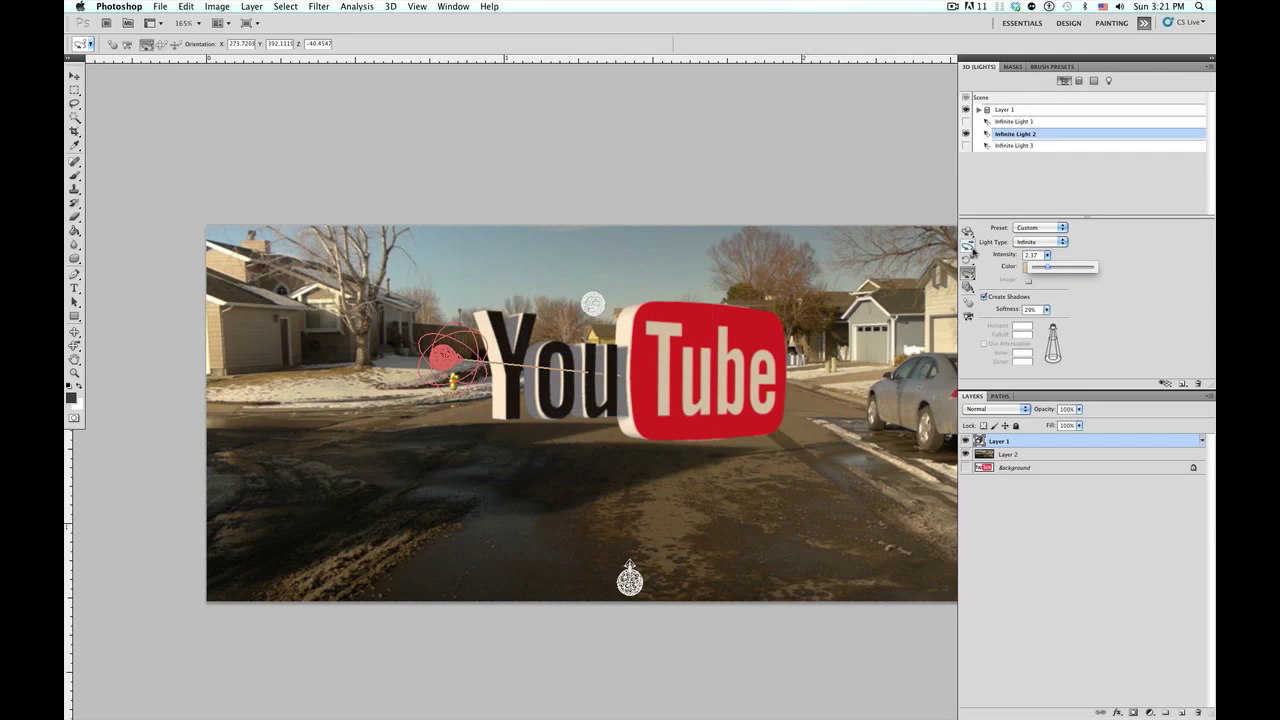
# Step: Rotate Infinite Light 2 to match the street's sunlight, at an orientation of about X 264.4, Y 400.4, Z 9.4
pyautogui.click(966, 273)
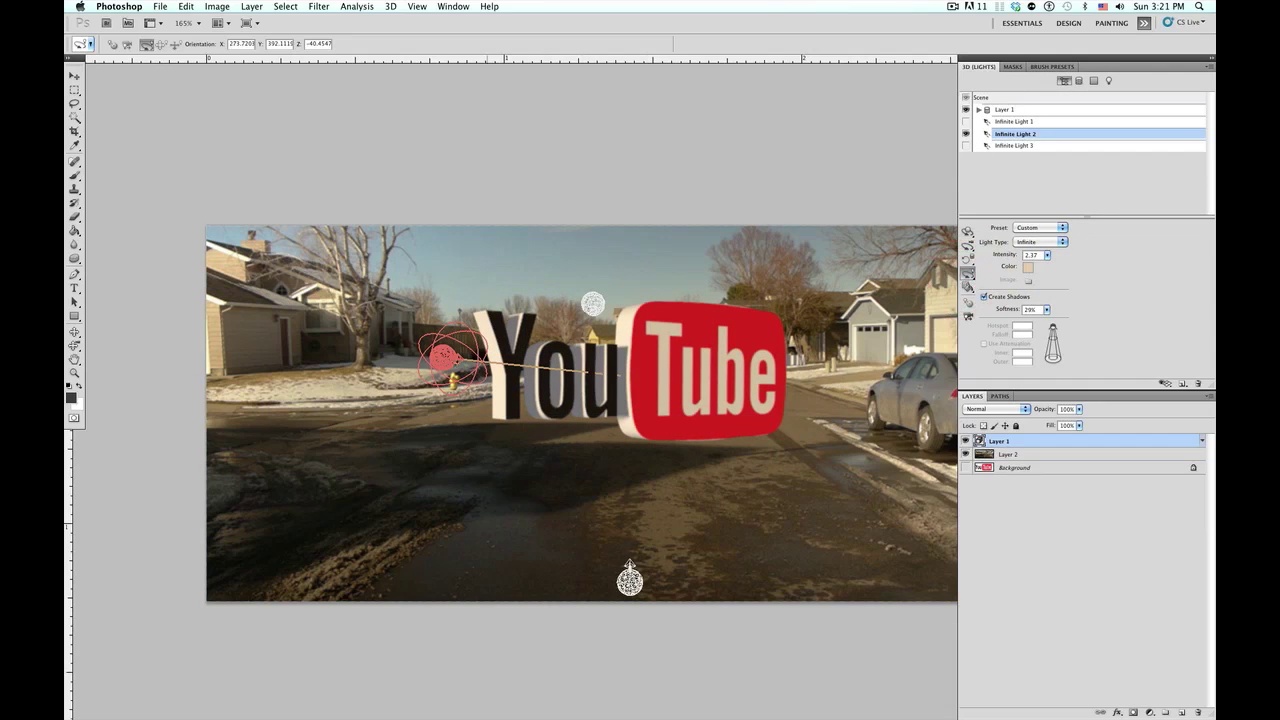
pyautogui.moveTo(441, 356); pyautogui.dragTo(449, 400)
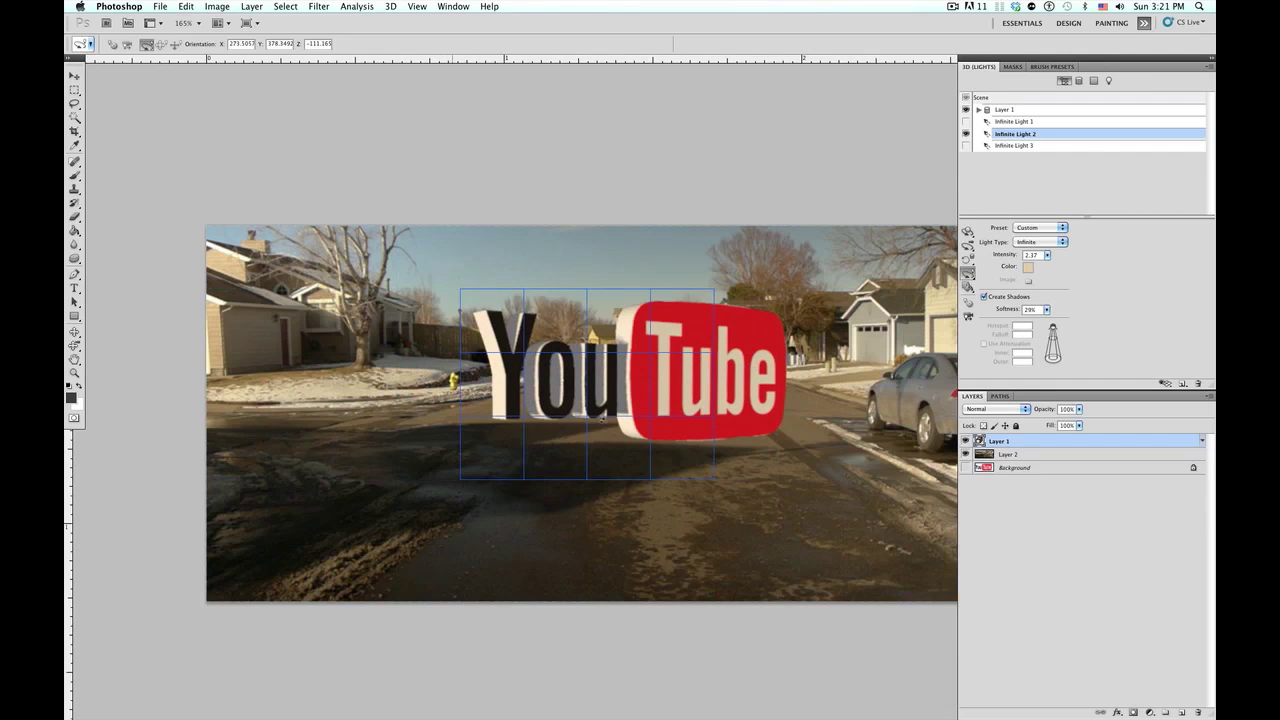
pyautogui.moveTo(653, 452); pyautogui.dragTo(650, 452)
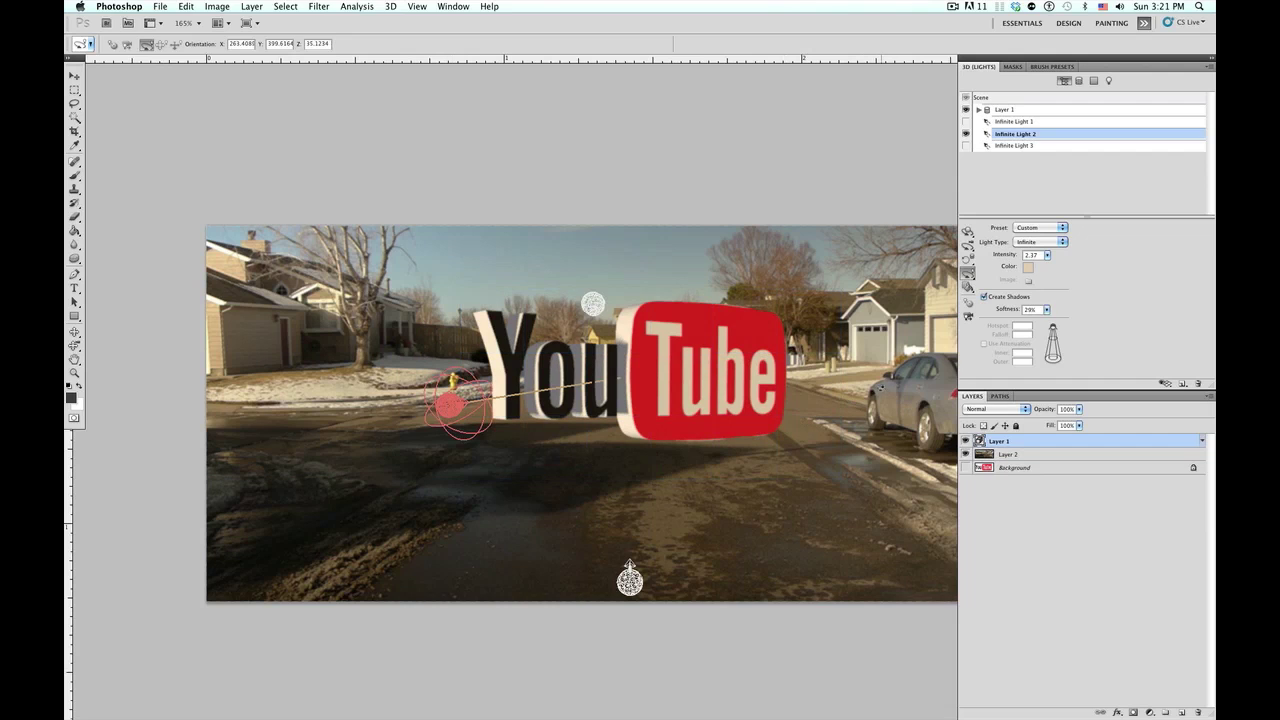
pyautogui.moveTo(452, 403); pyautogui.dragTo(452, 402)
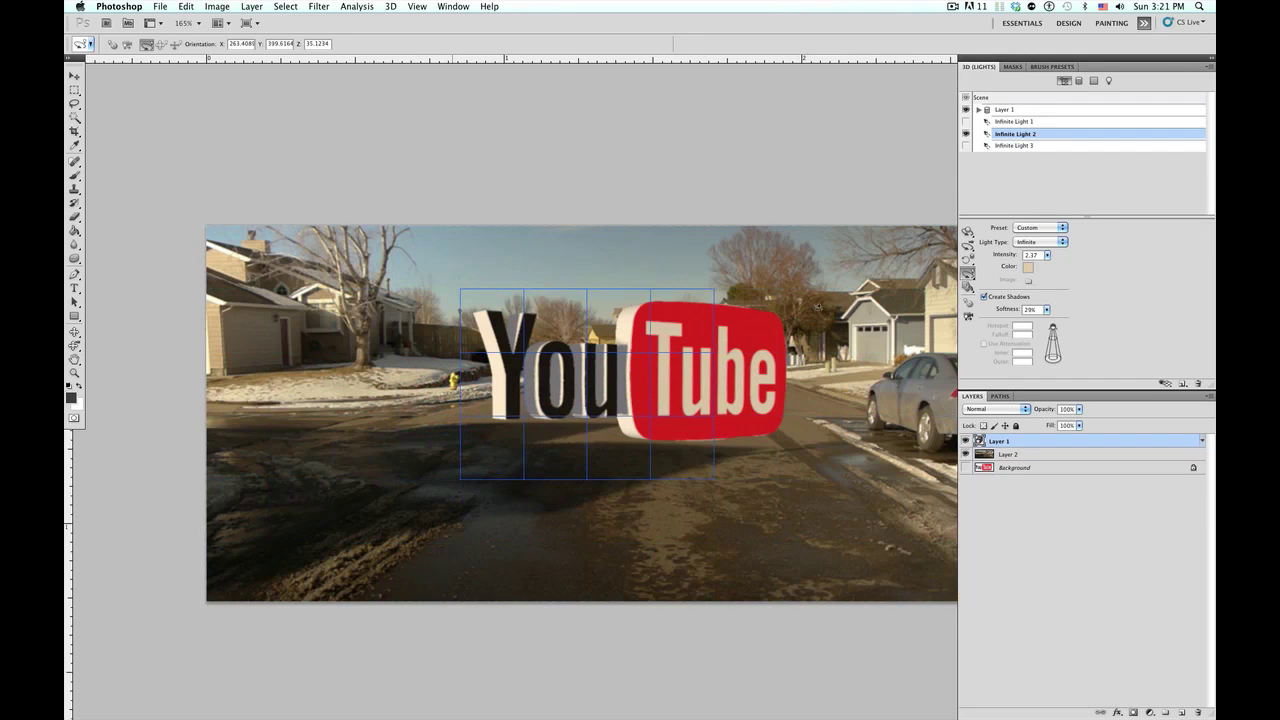
pyautogui.hscroll(3, 756, 273)
pyautogui.hscroll(5, 756, 273)
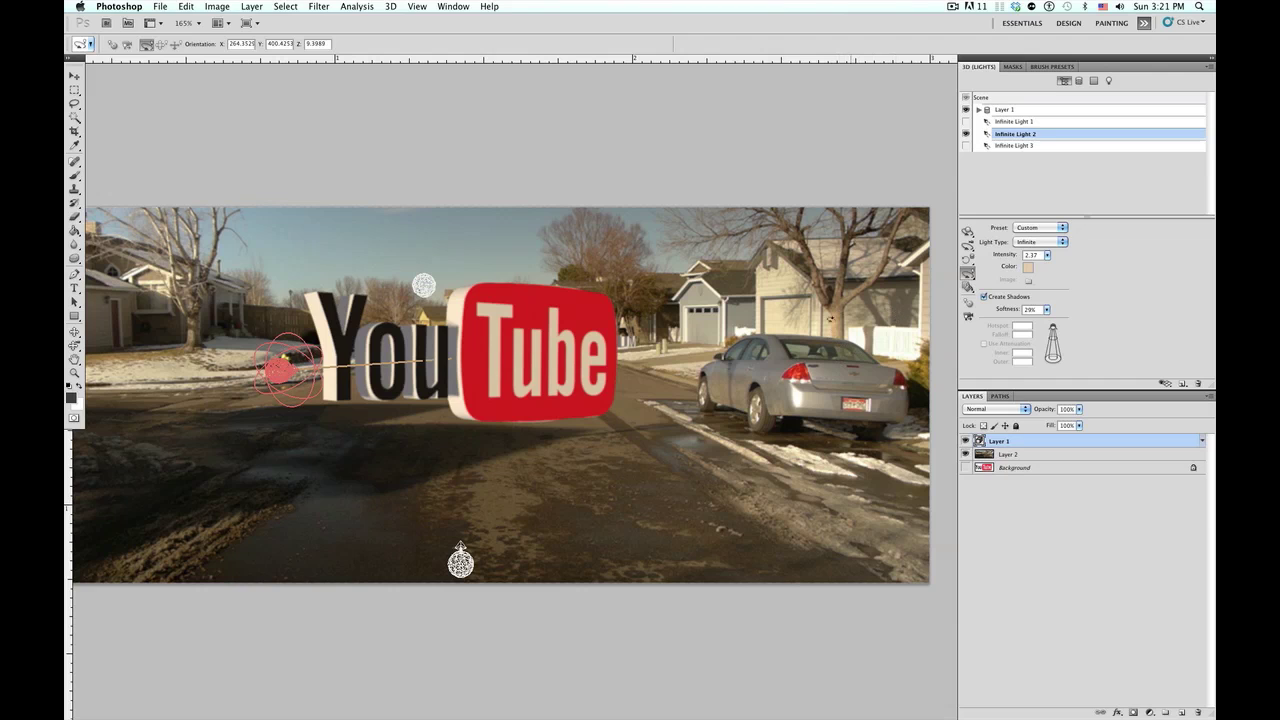
pyautogui.hscroll(-4, 494, 371)
pyautogui.hscroll(2, 520, 369)
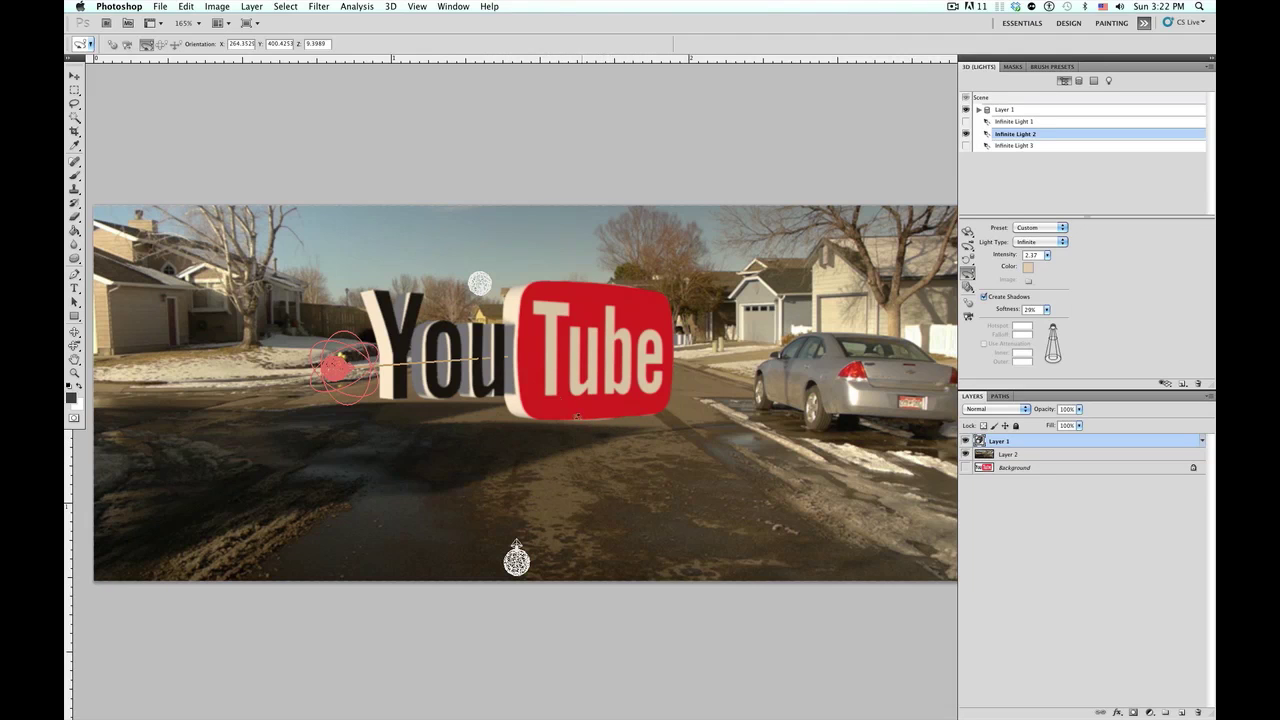
pyautogui.scroll(-2, 553, 390)
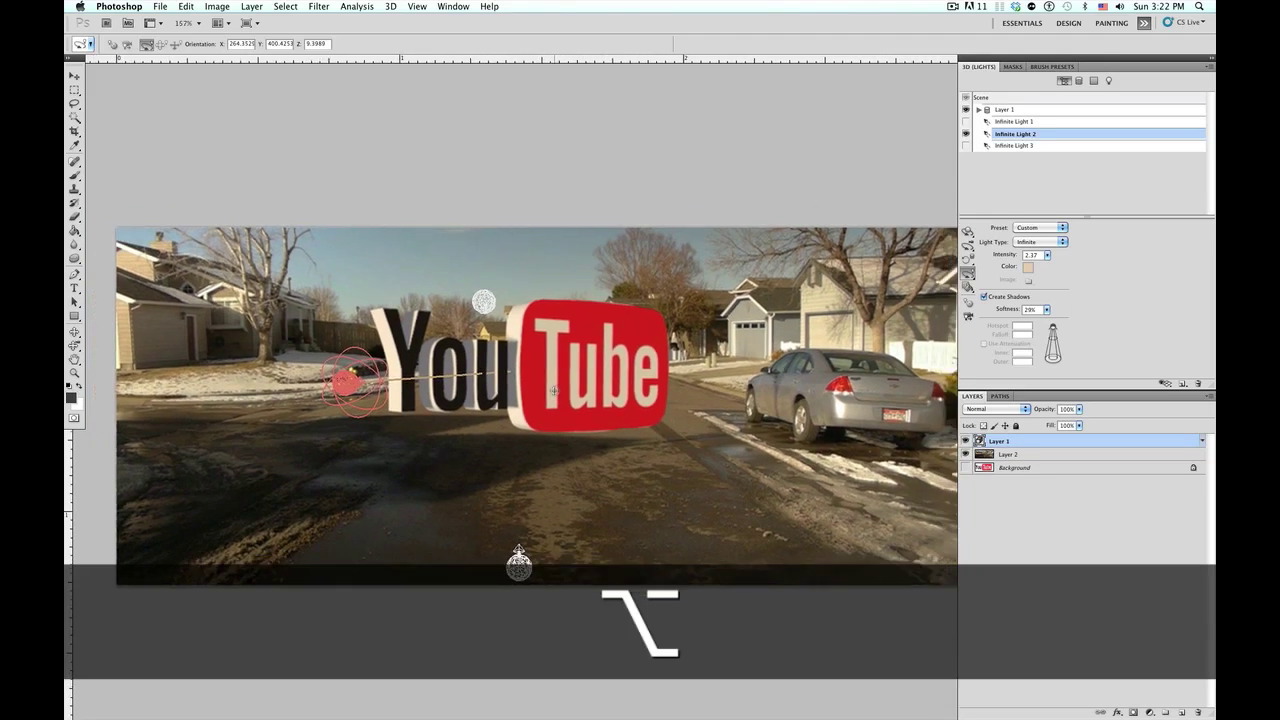
# Step: Hide the street image on Layer 2 and set the 3D scene's render quality to Ray Traced Final
pyautogui.scroll(-3, 553, 390)
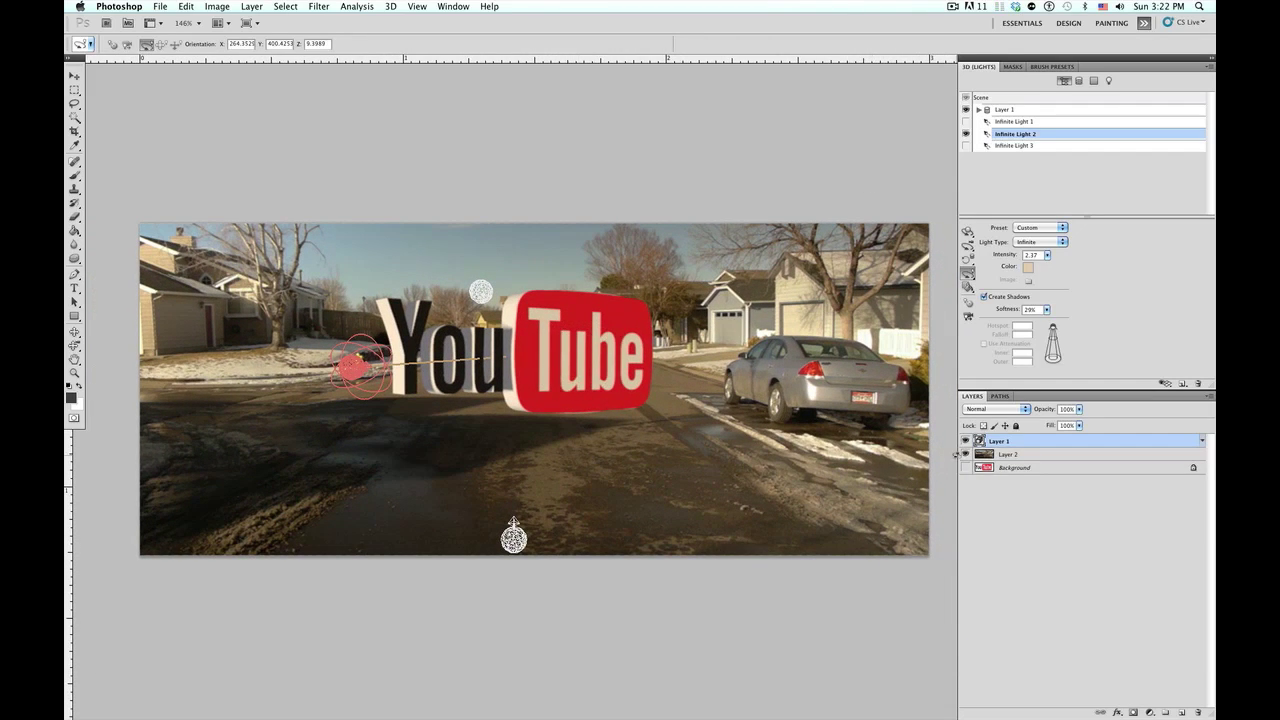
pyautogui.click(966, 455)
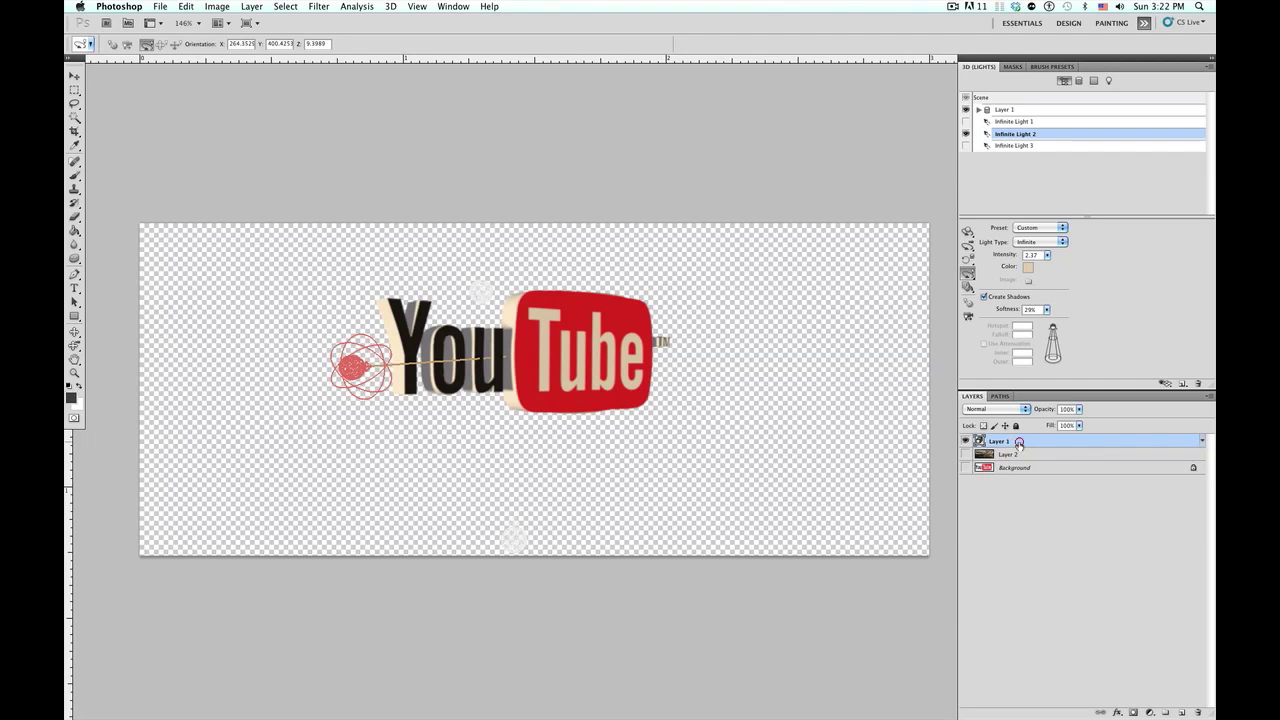
pyautogui.click(980, 98)
pyautogui.click(1048, 269)
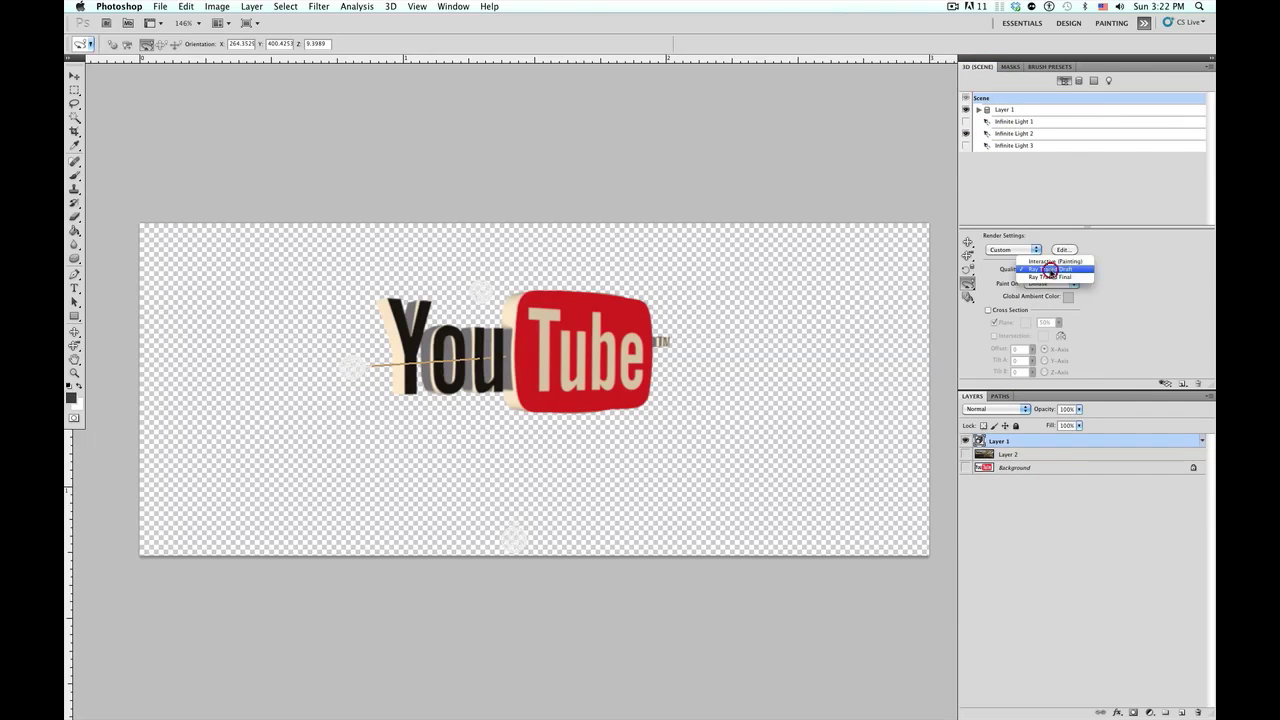
pyautogui.click(1050, 277)
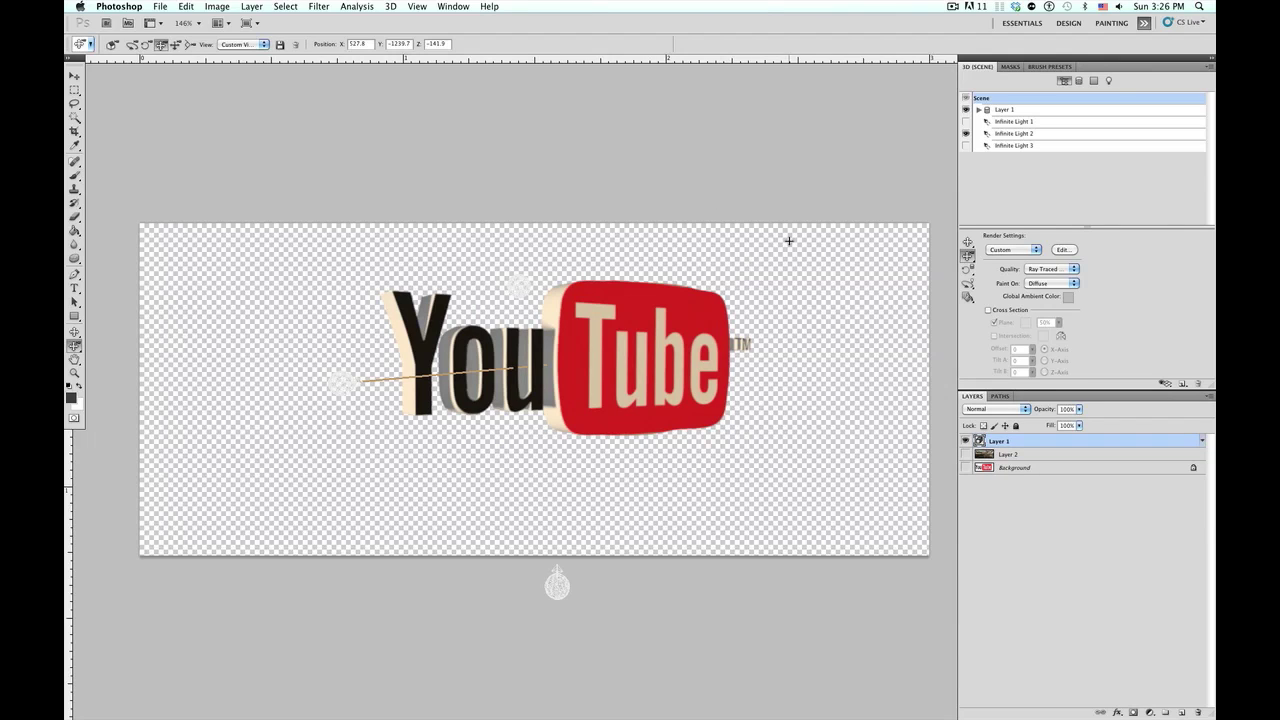
# Step: Save the document as youtubelogo.psd in the 08_3d Photoshop folder, with layers and Maximize Compatibility on
pyautogui.press('super+s')
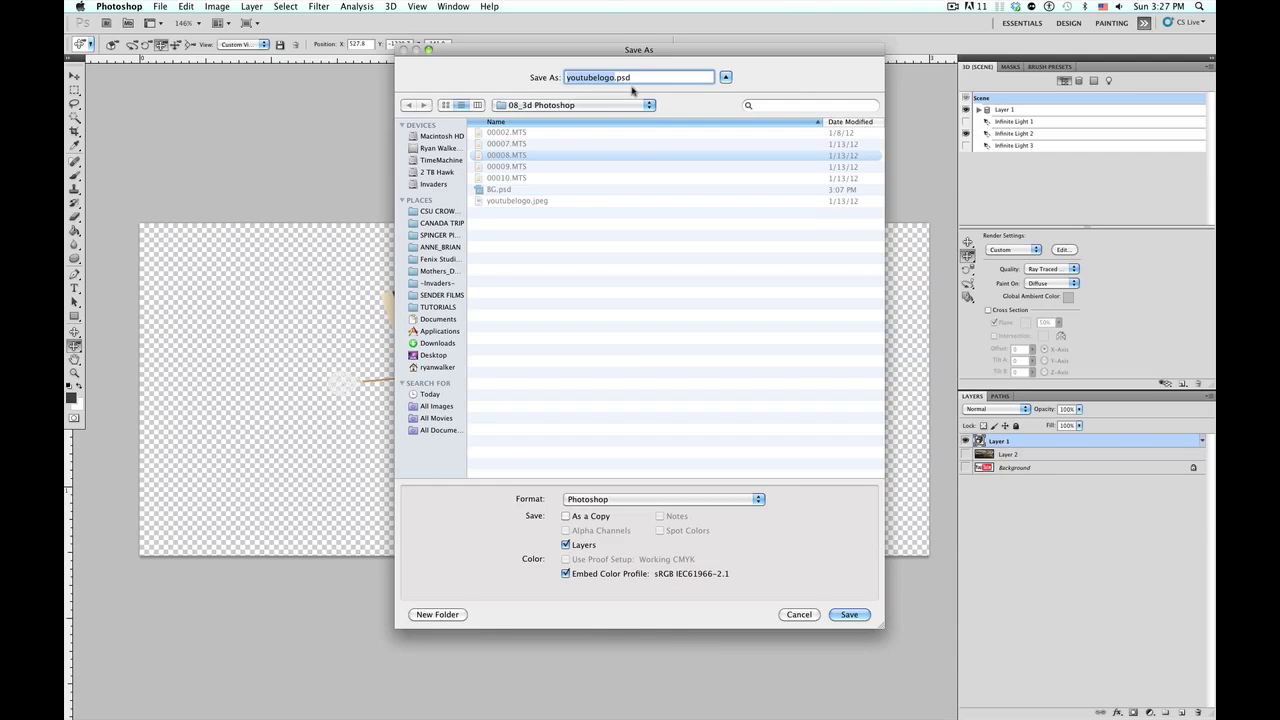
pyautogui.press('Return')
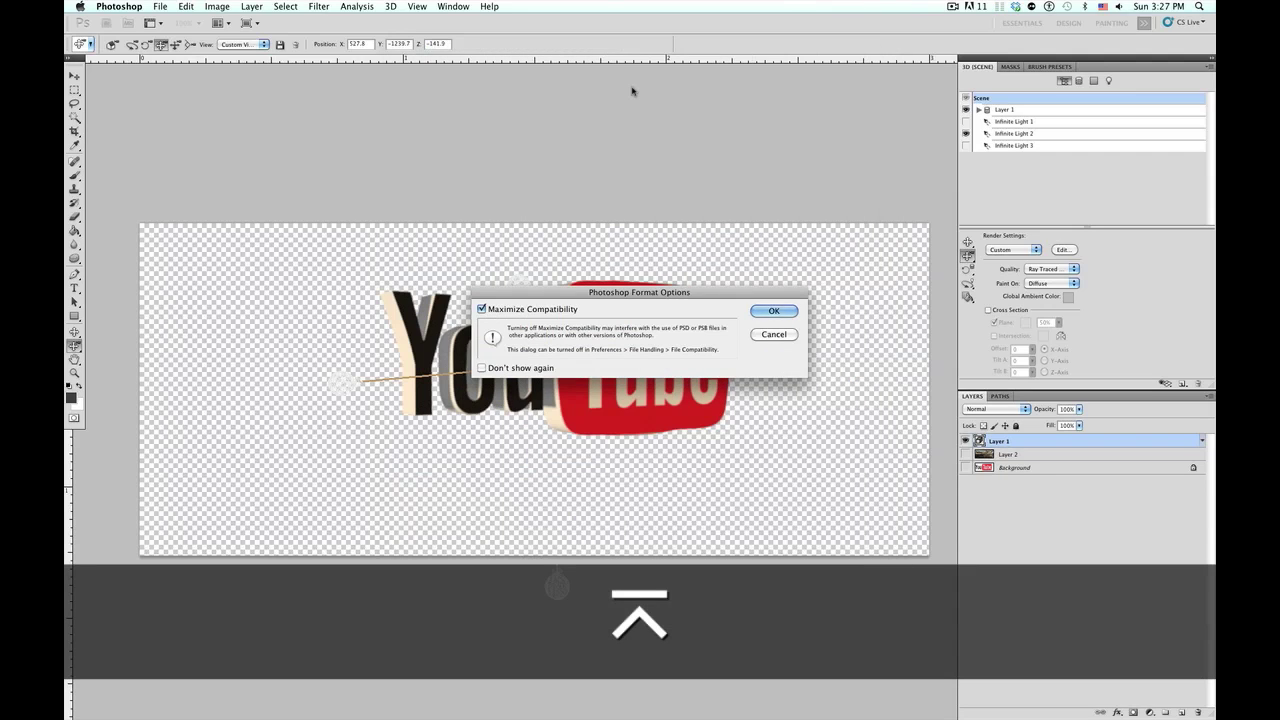
pyautogui.press('Return')
# Step: Switch to After Effects and display the 00008 composition
pyautogui.press('super+Tab')
pyautogui.press('super+Tab')
pyautogui.press('super+Tab')
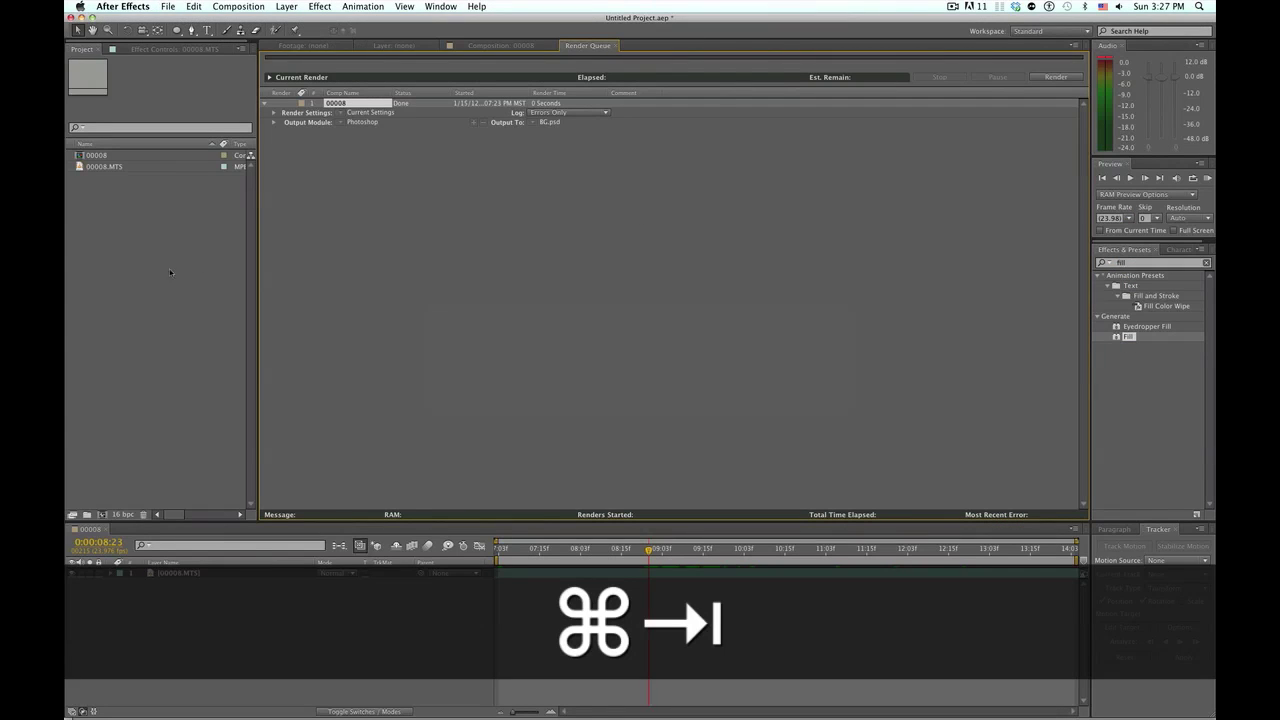
pyautogui.click(168, 272)
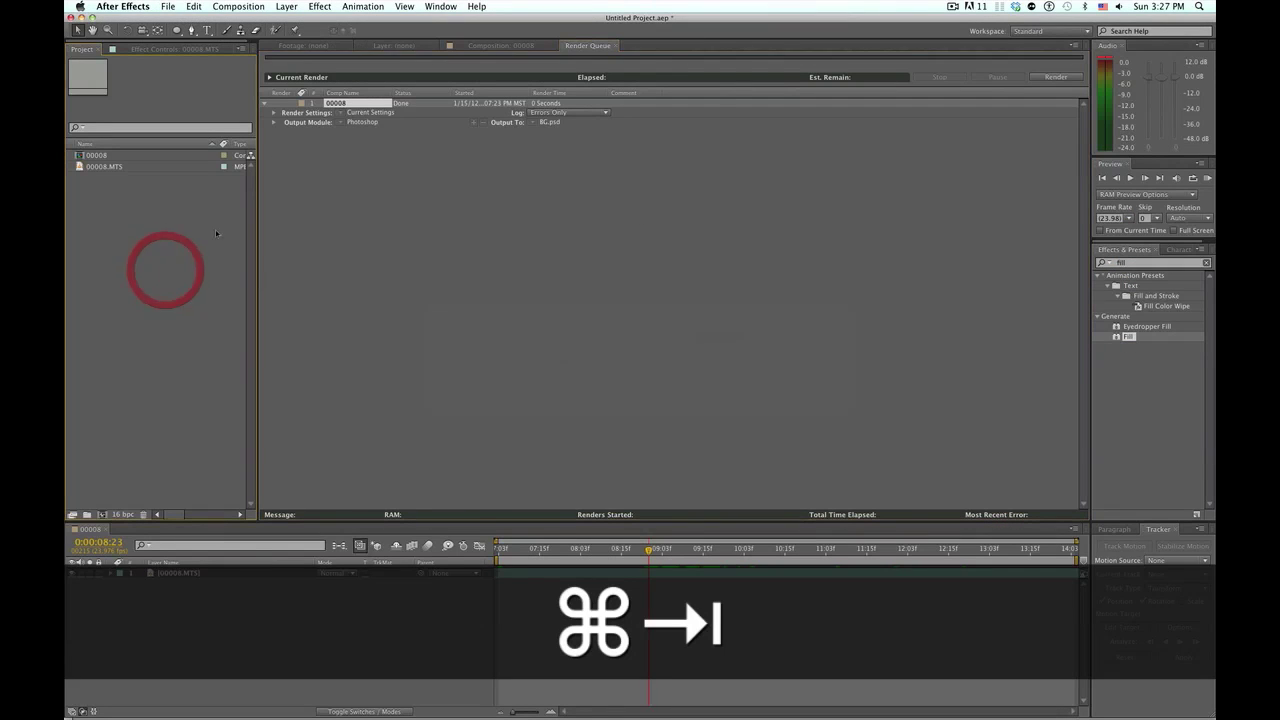
pyautogui.click(502, 46)
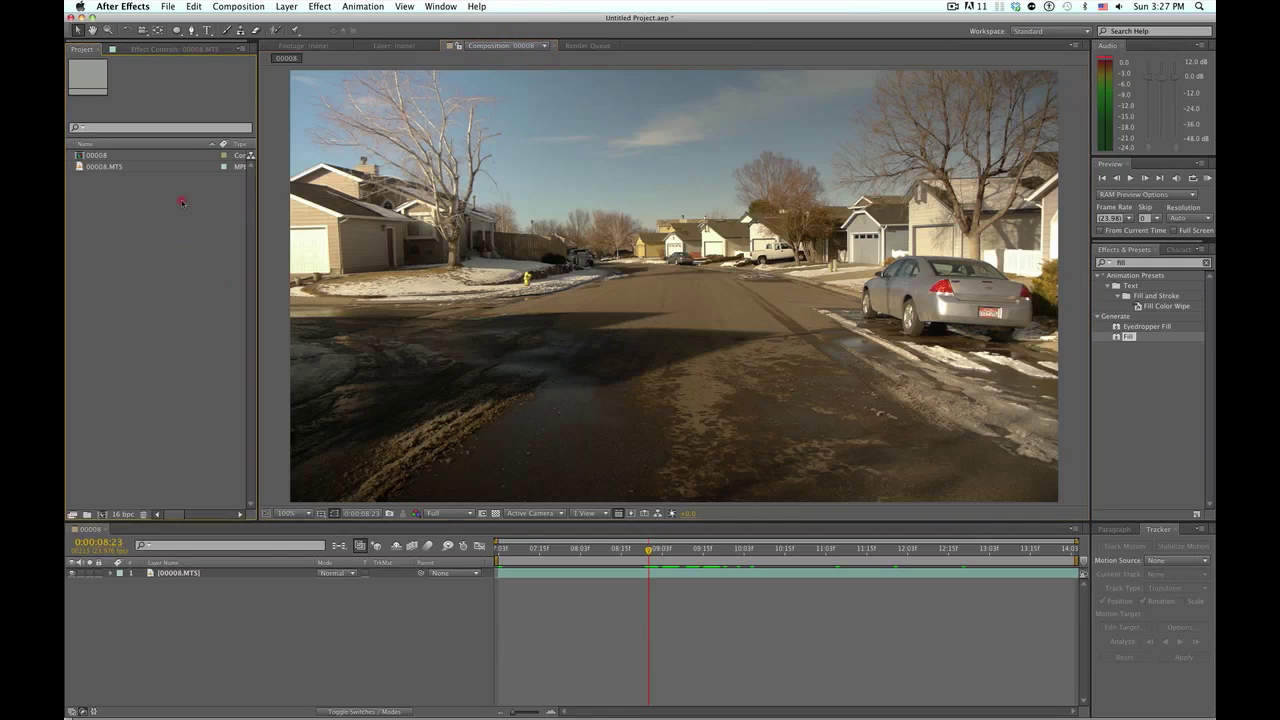
# Step: Import youtubelogo.psd as a Composition with Editable Layer Styles and Live Photoshop 3D enabled
pyautogui.click(181, 201)
pyautogui.doubleClick(139, 261)
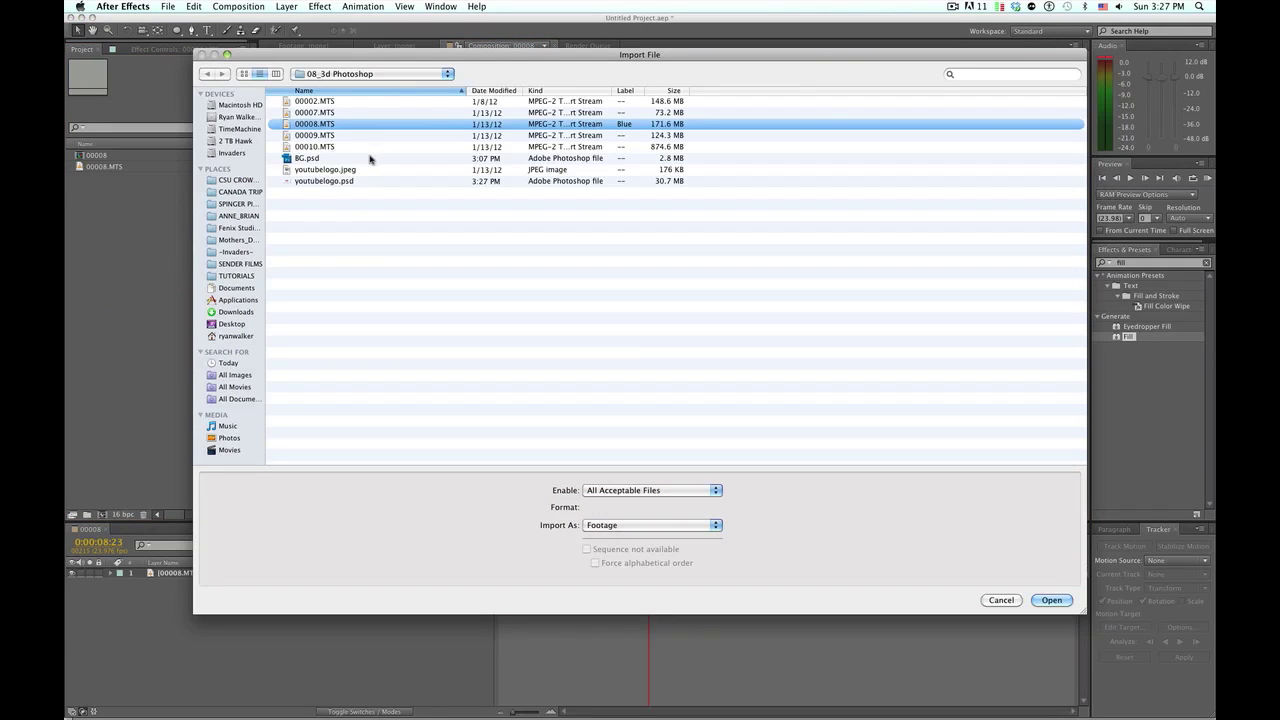
pyautogui.click(337, 184)
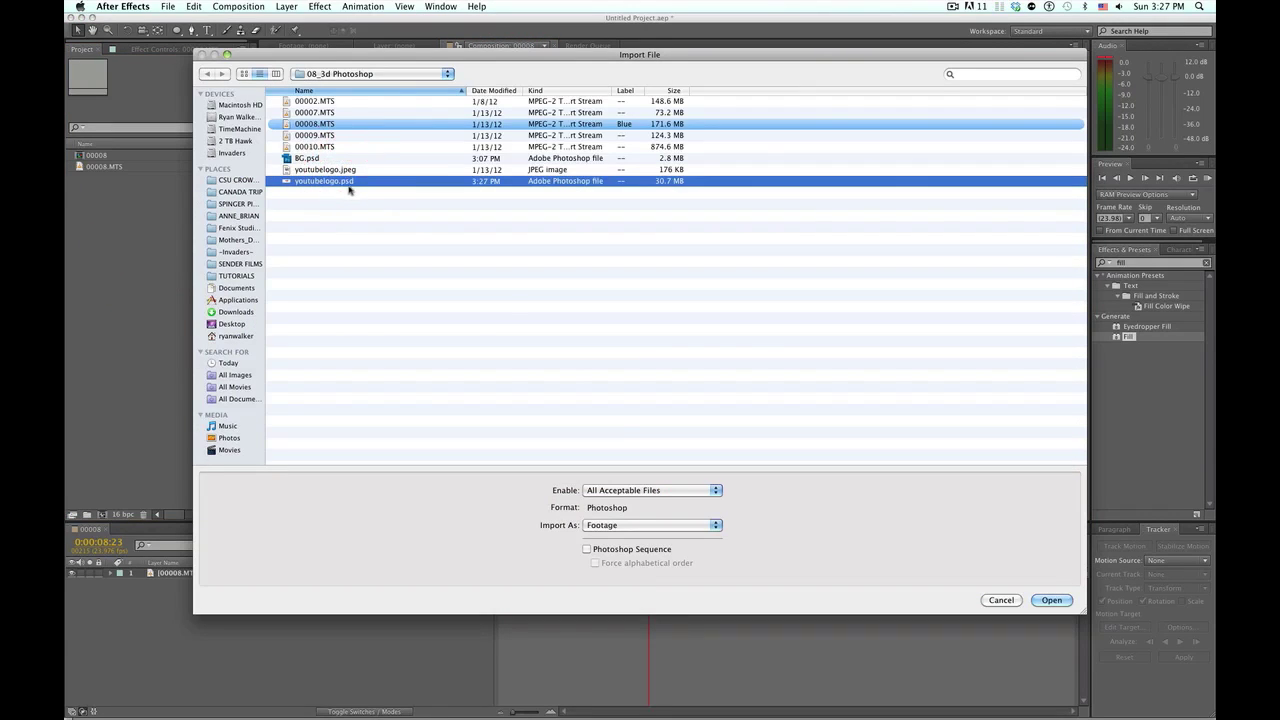
pyautogui.click(606, 525)
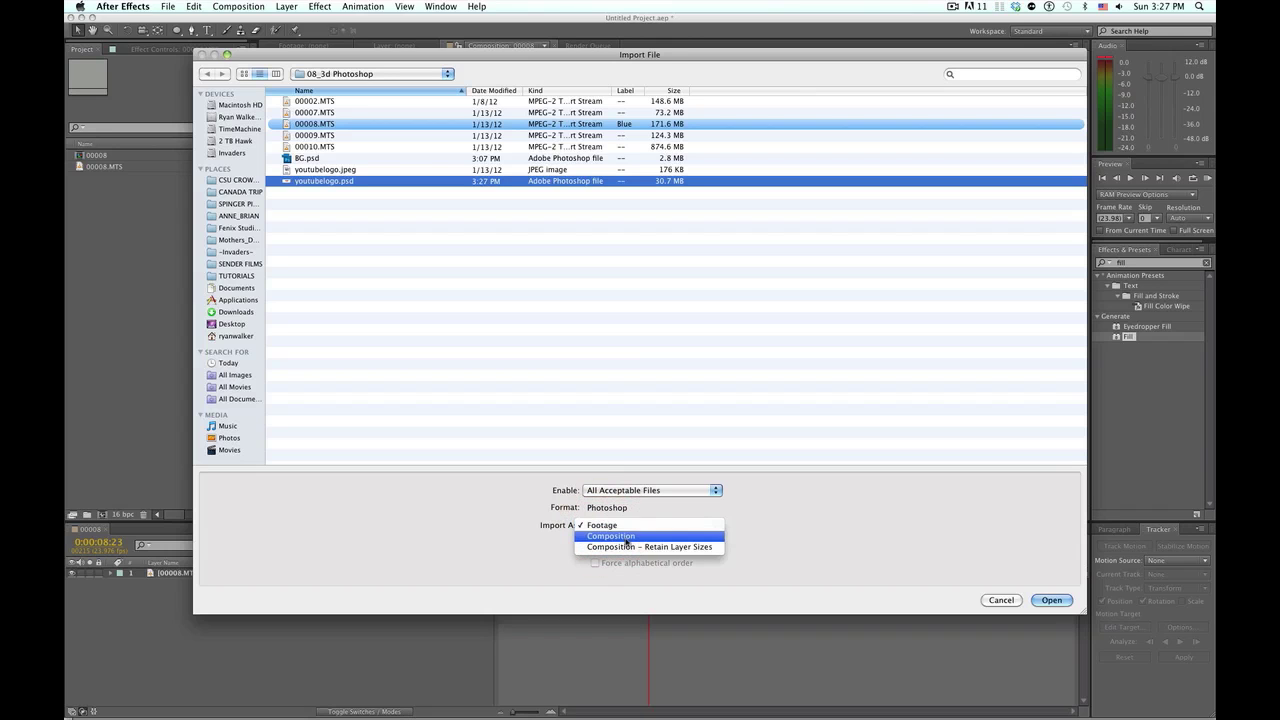
pyautogui.click(616, 535)
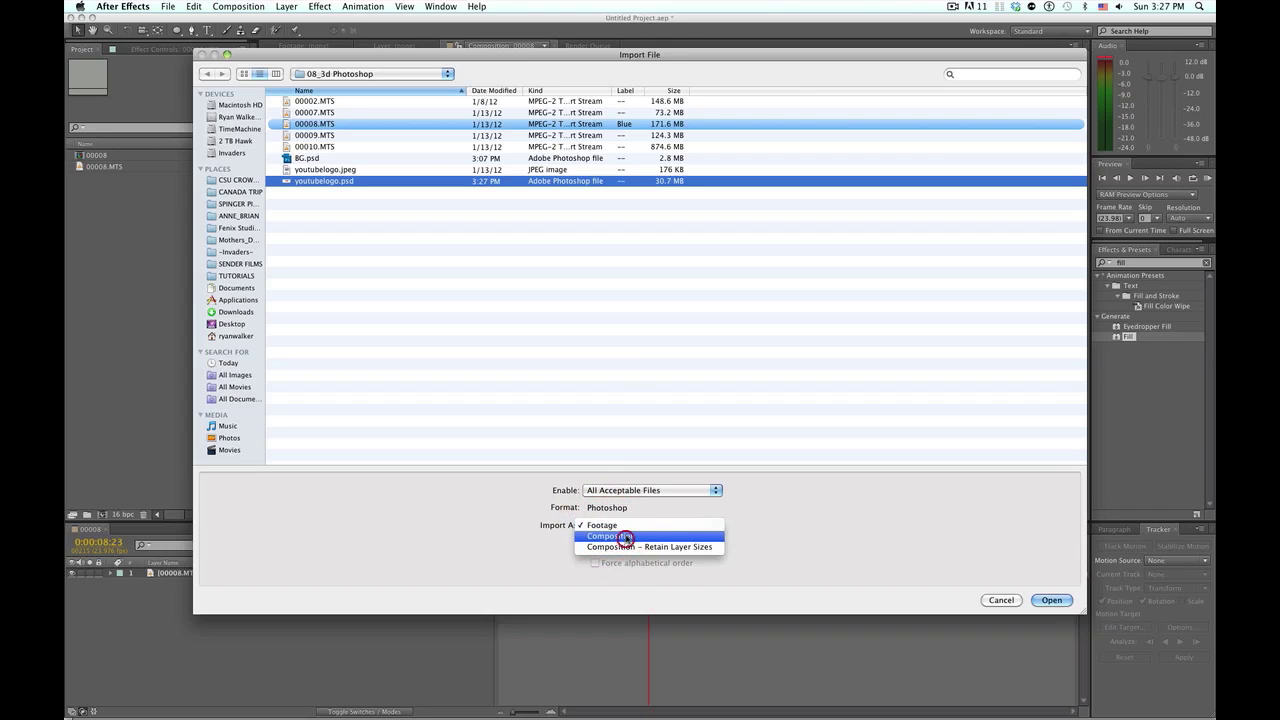
pyautogui.click(1052, 600)
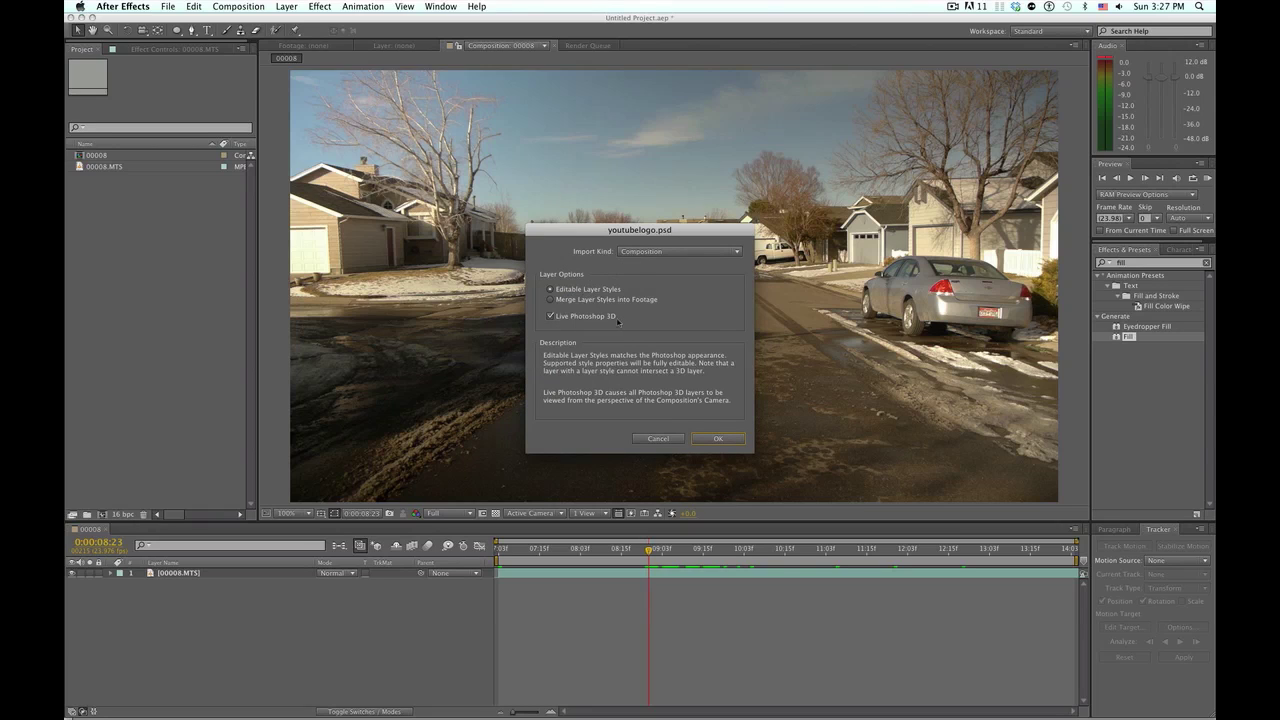
pyautogui.click(720, 441)
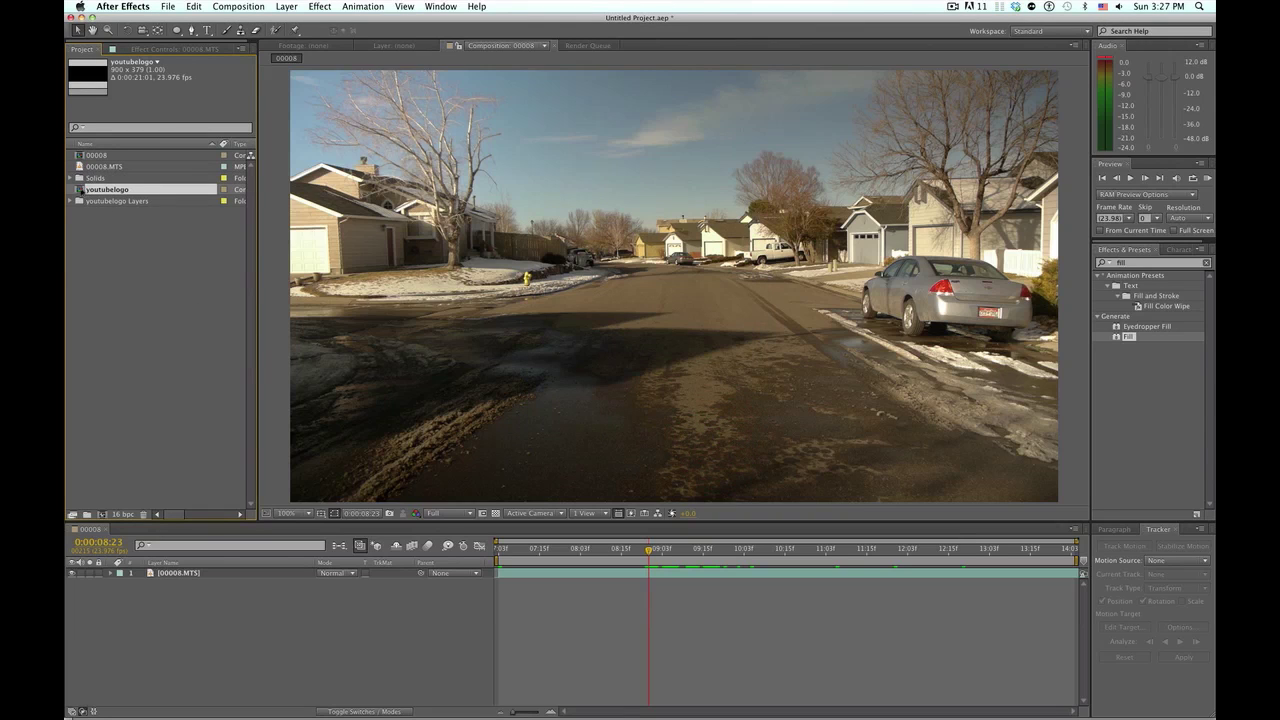
# Step: Open the youtubelogo composition and switch Layer 1 from draft to best quality
pyautogui.click(82, 189)
pyautogui.doubleClick(82, 189)
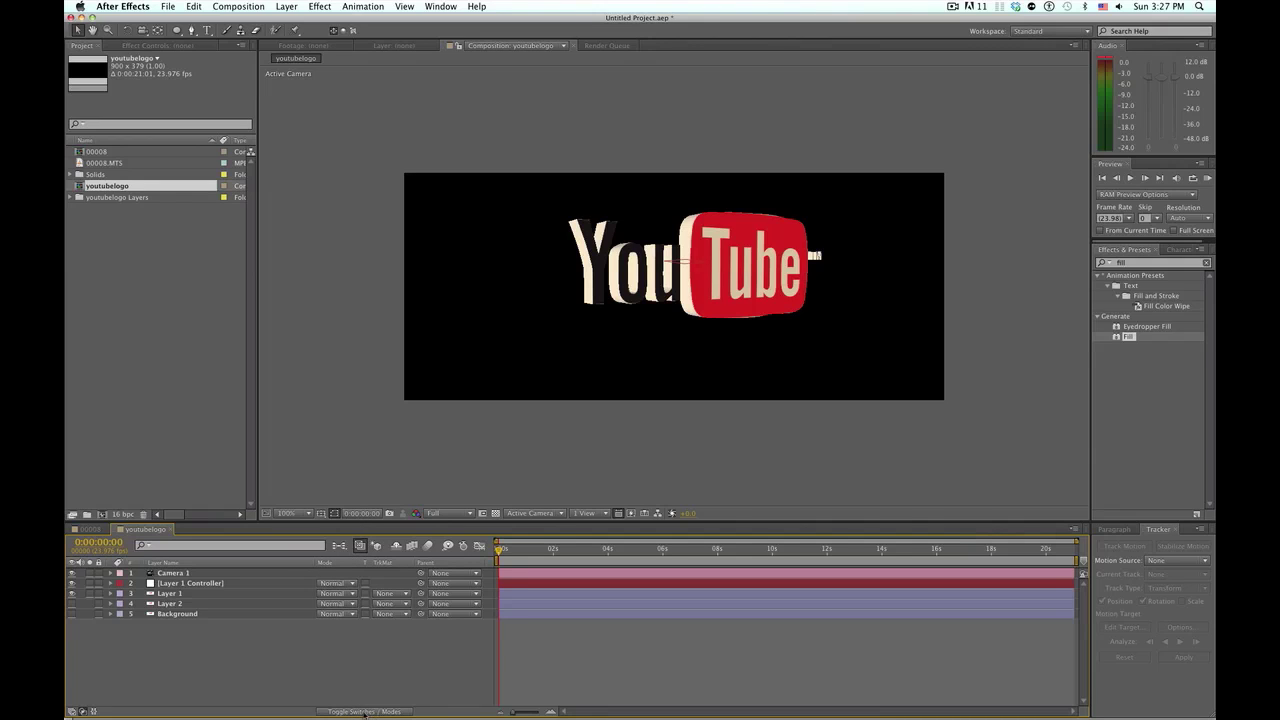
pyautogui.click(365, 712)
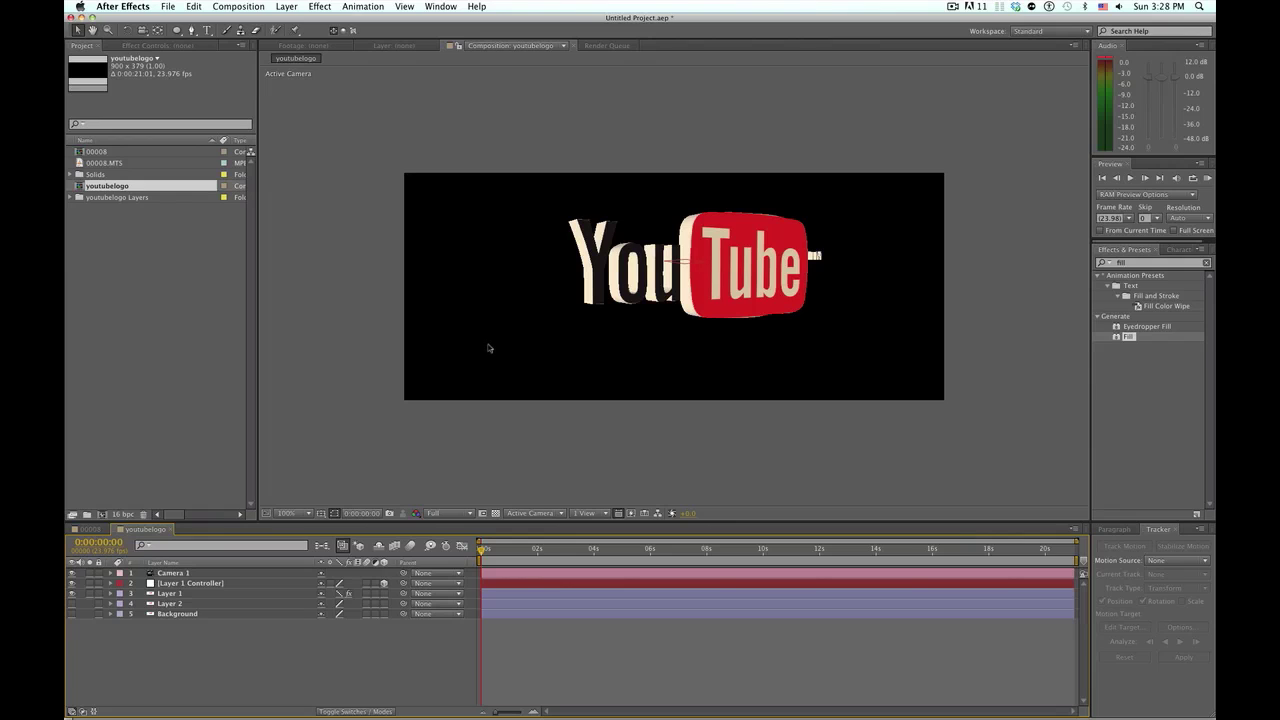
pyautogui.click(340, 593)
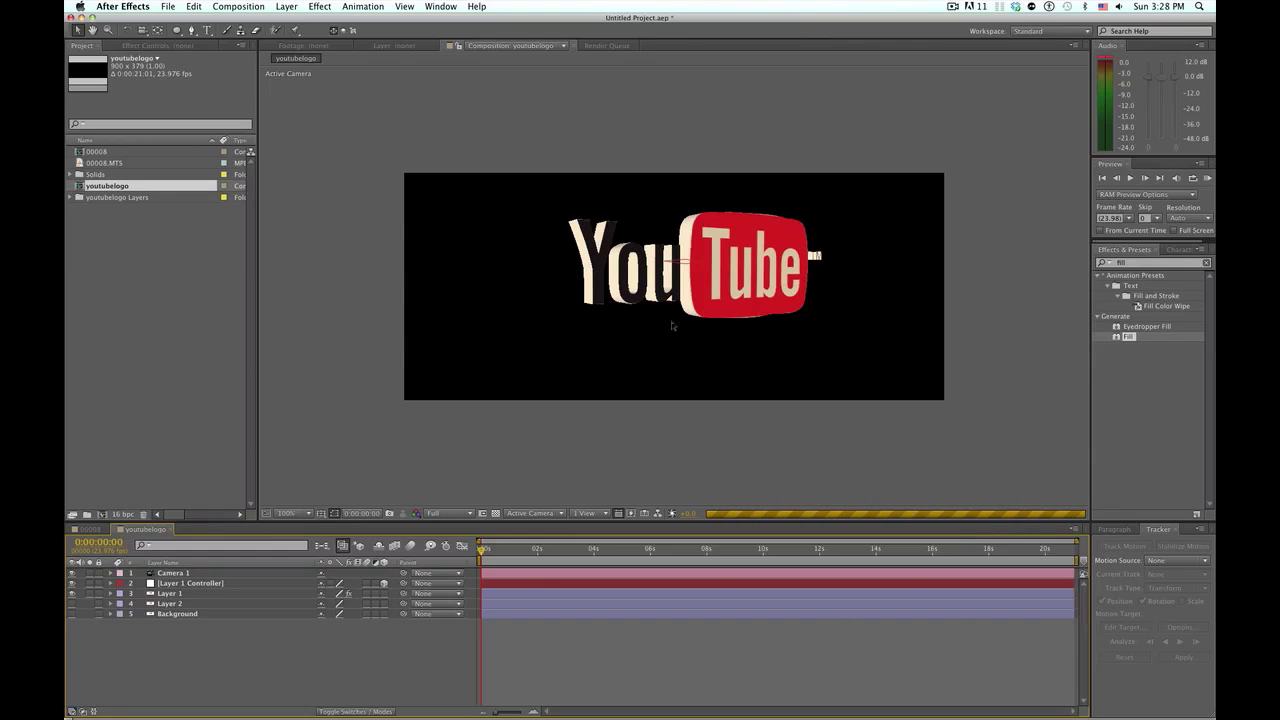
# Step: Place the youtubelogo composition above the street footage in the 00008 composition
pyautogui.click(90, 529)
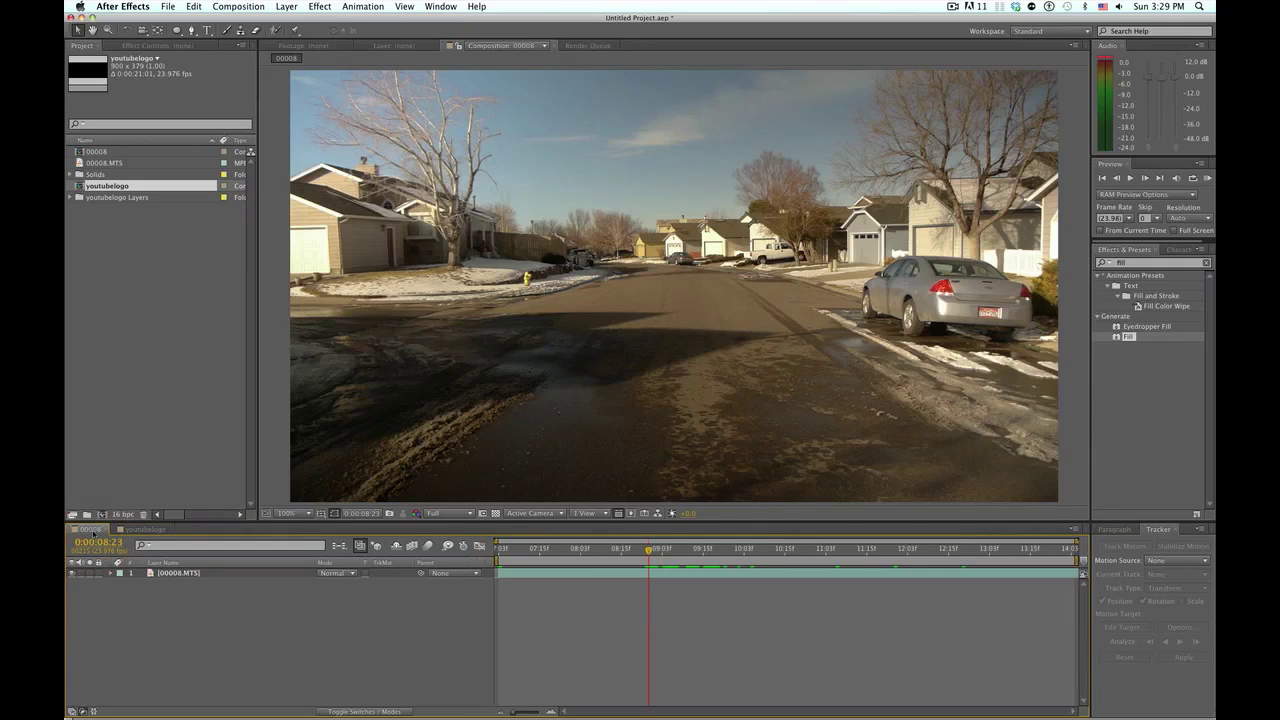
pyautogui.moveTo(100, 187); pyautogui.dragTo(139, 571)
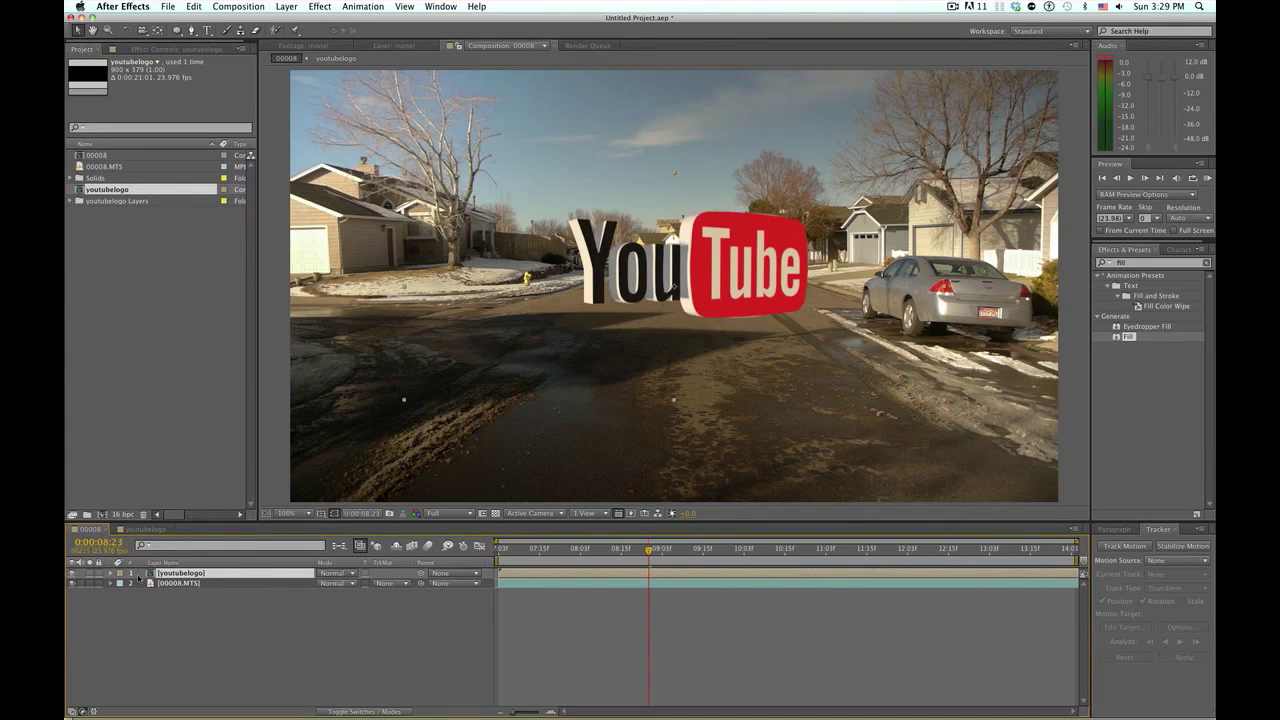